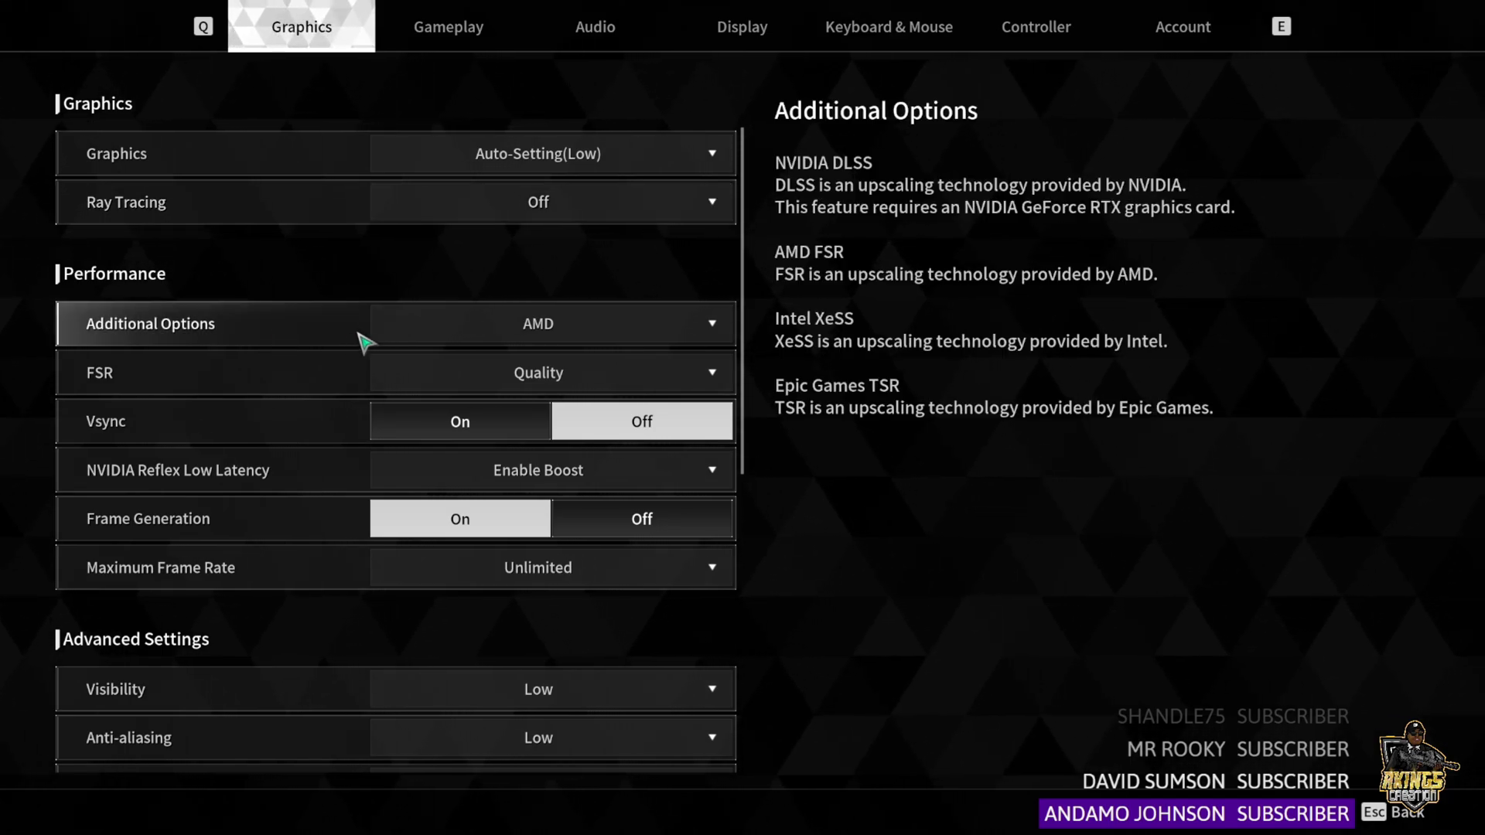
click(506, 324)
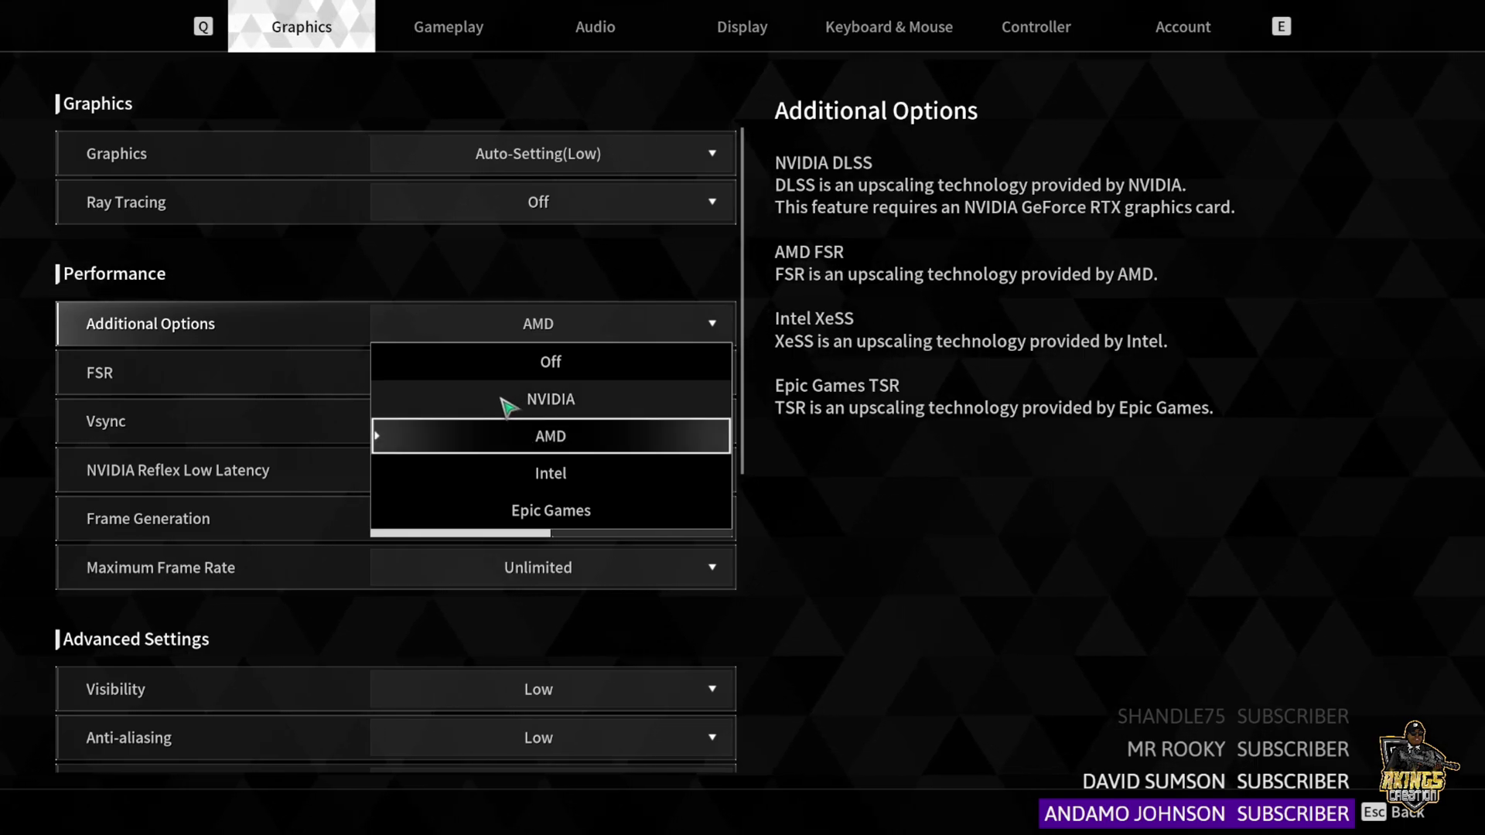
click(408, 289)
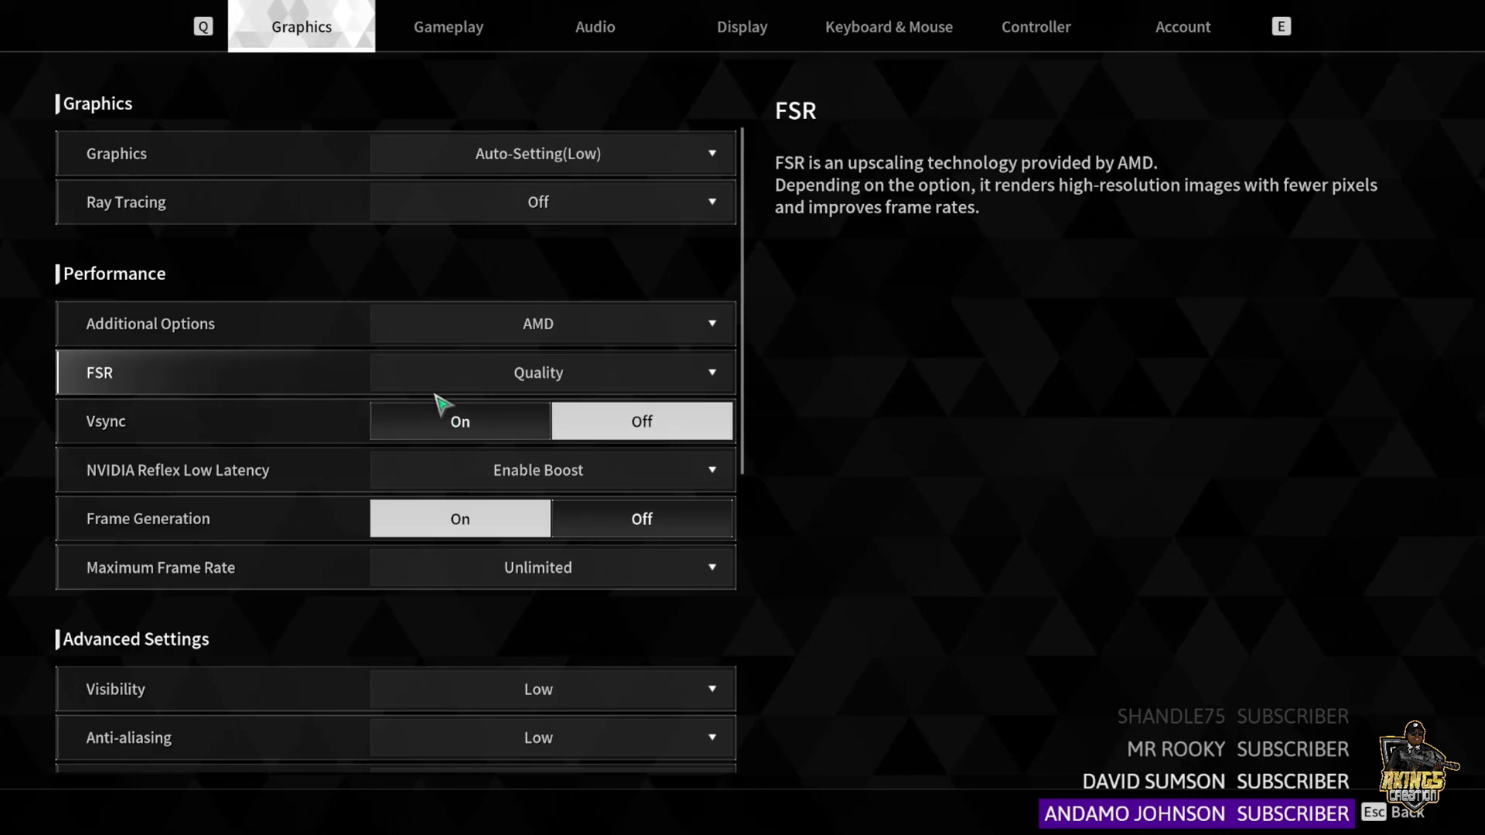
click(531, 378)
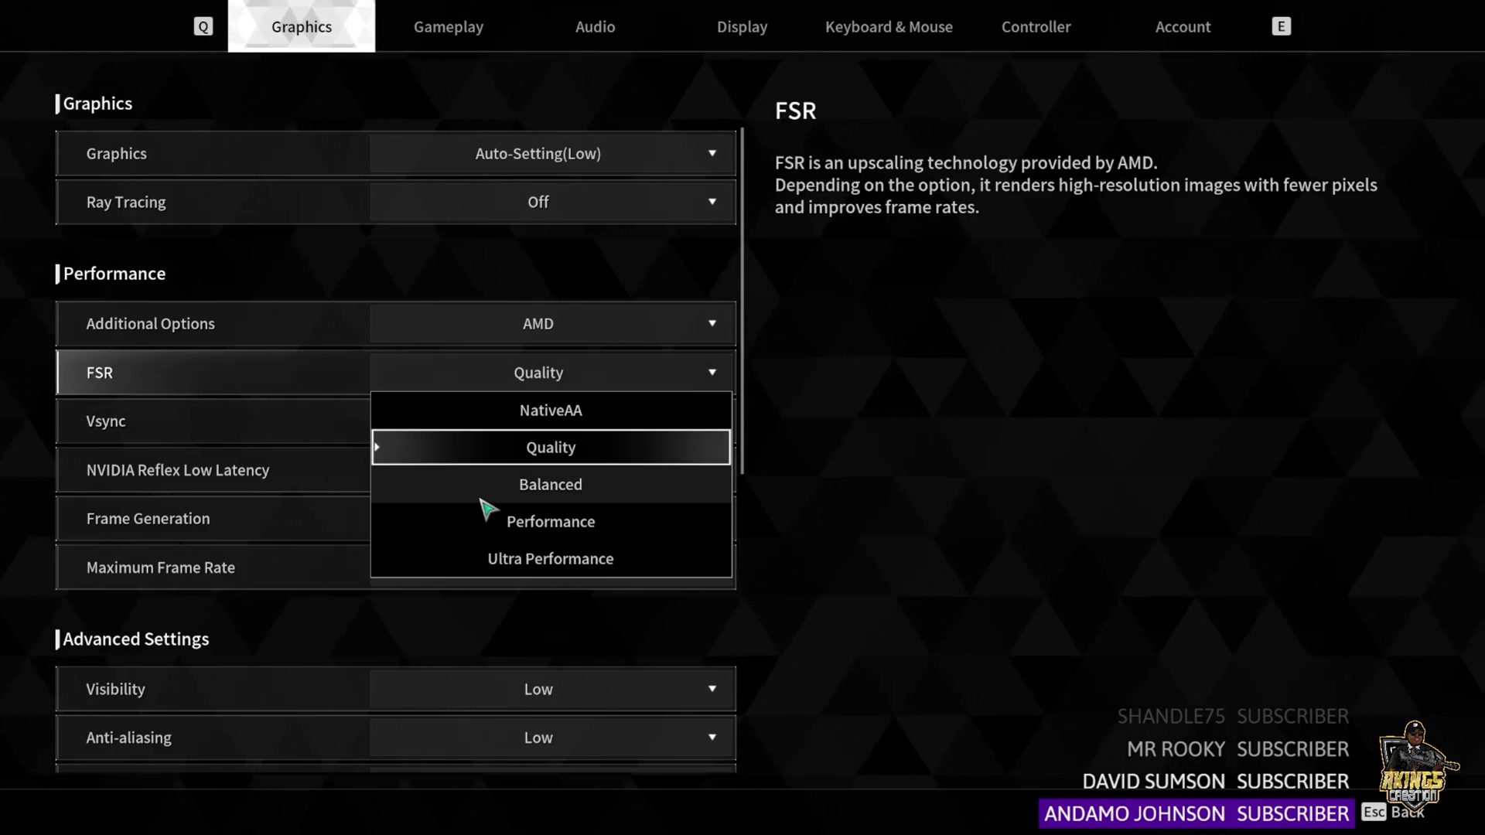
click(488, 458)
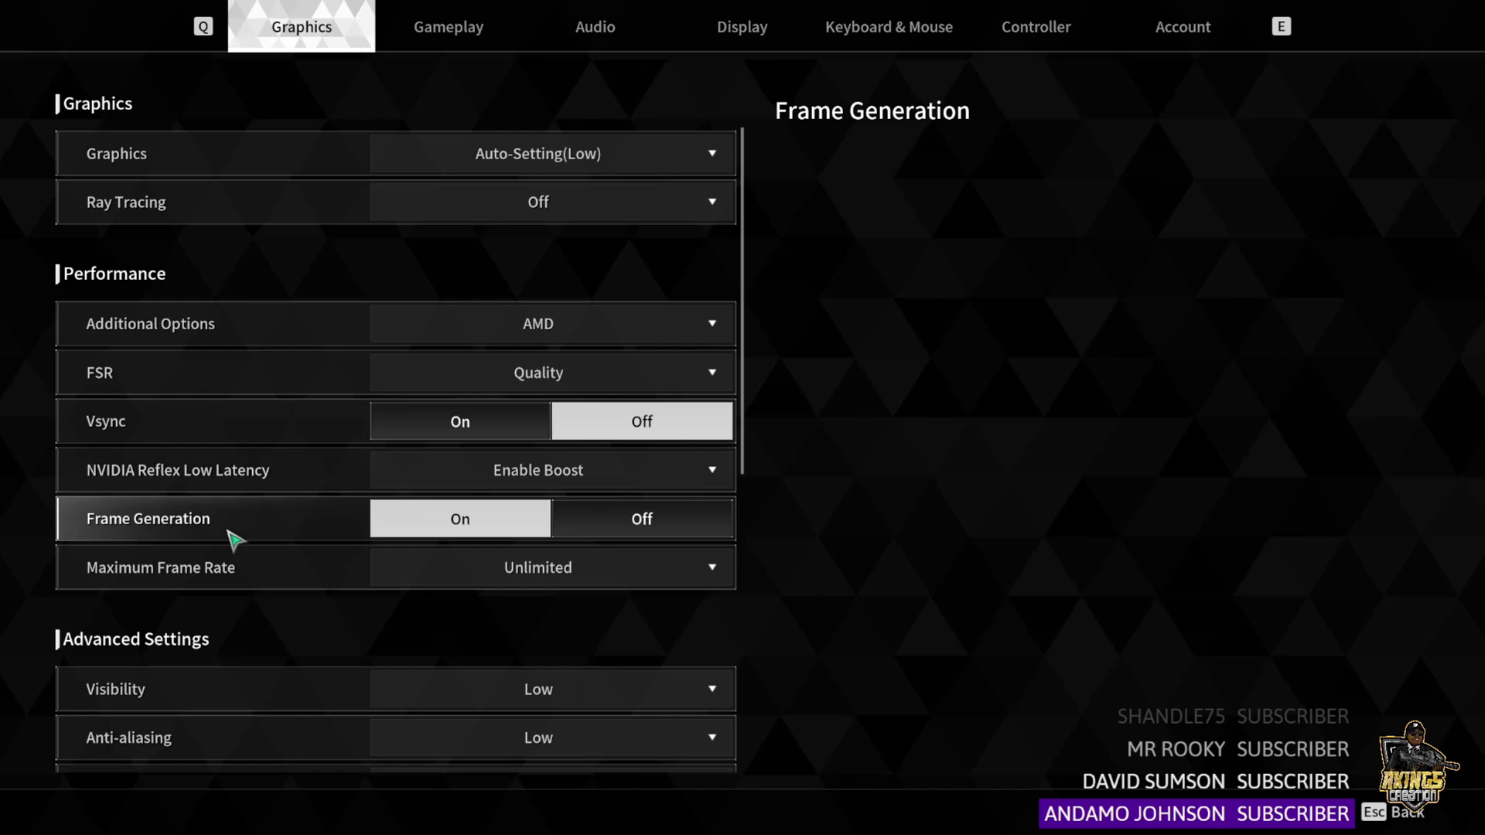
scroll(237, 538, down, 1)
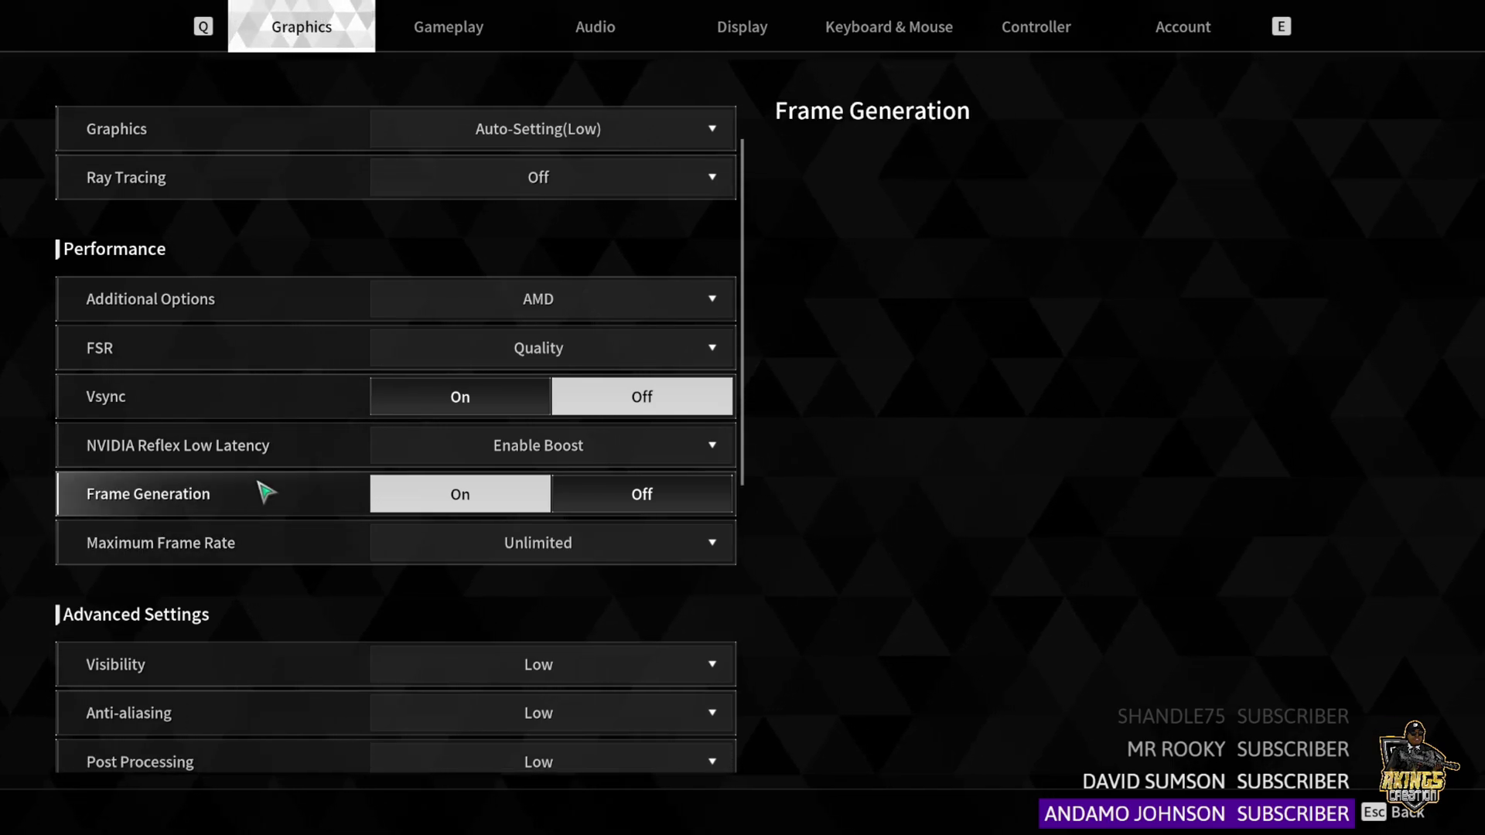
scroll(317, 456, down, 1)
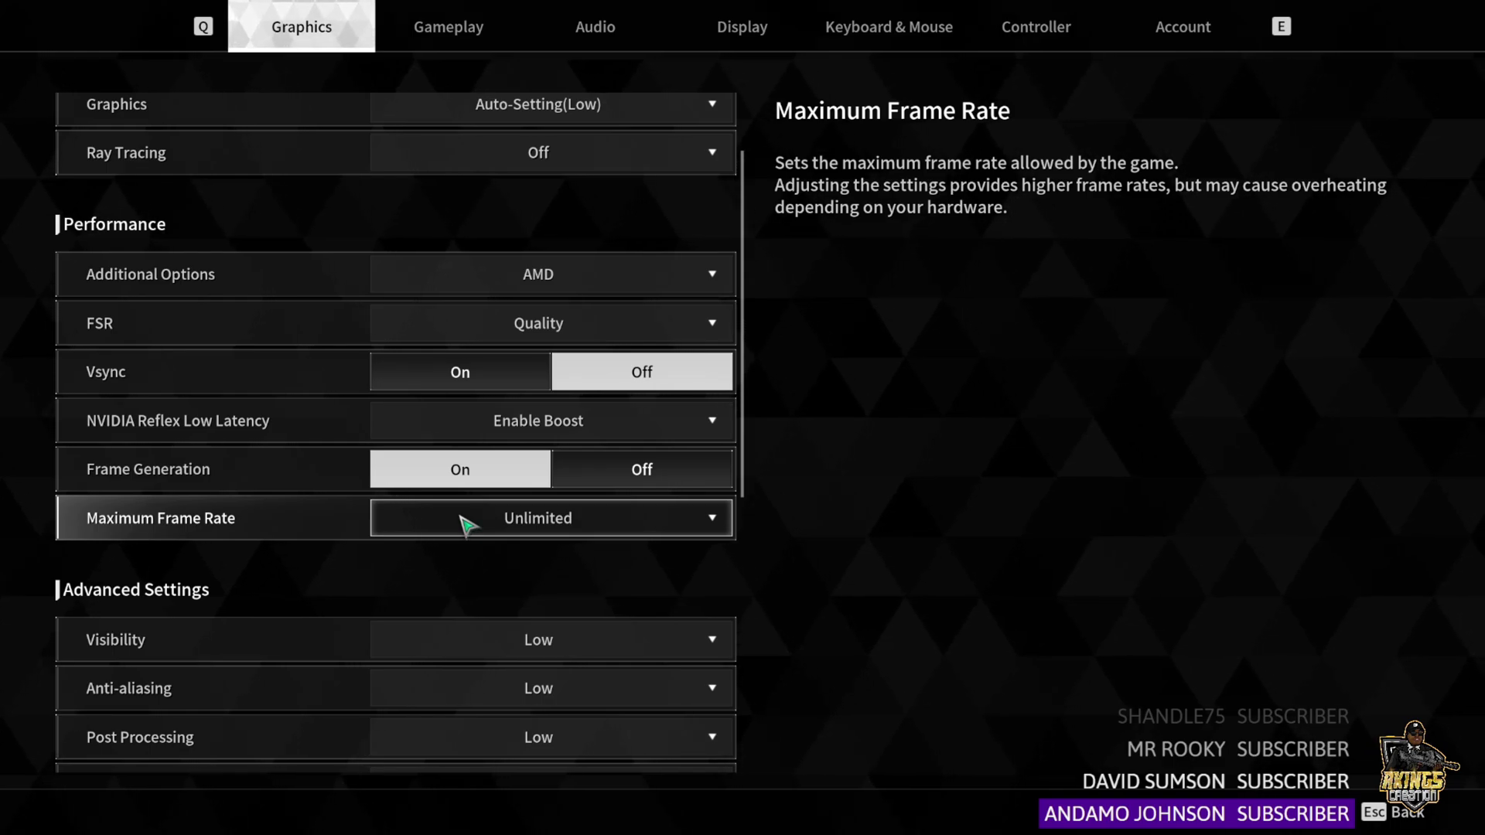
scroll(464, 526, down, 5)
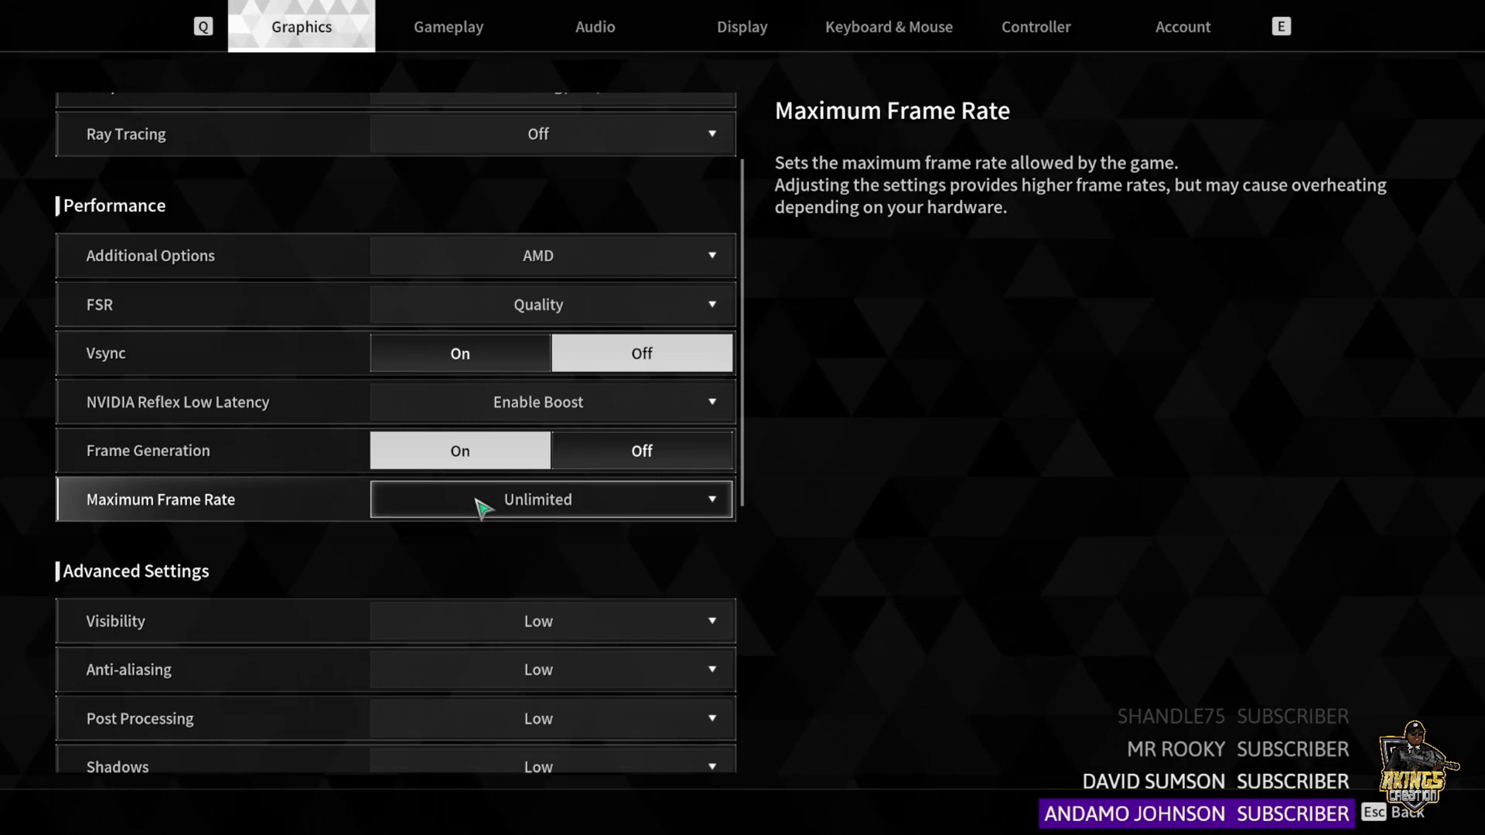
scroll(511, 448, down, 4)
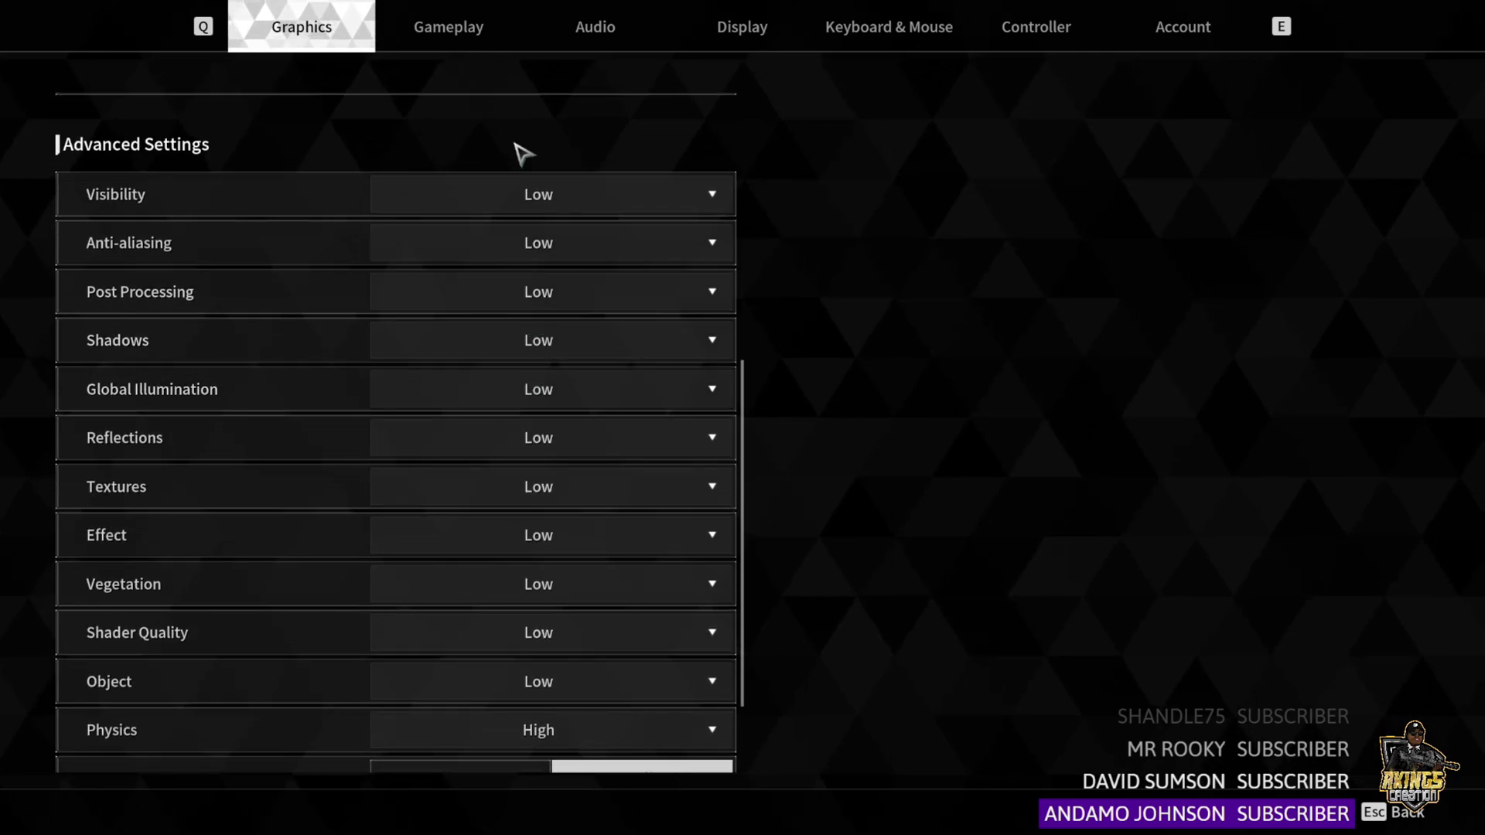
scroll(514, 285, down, 2)
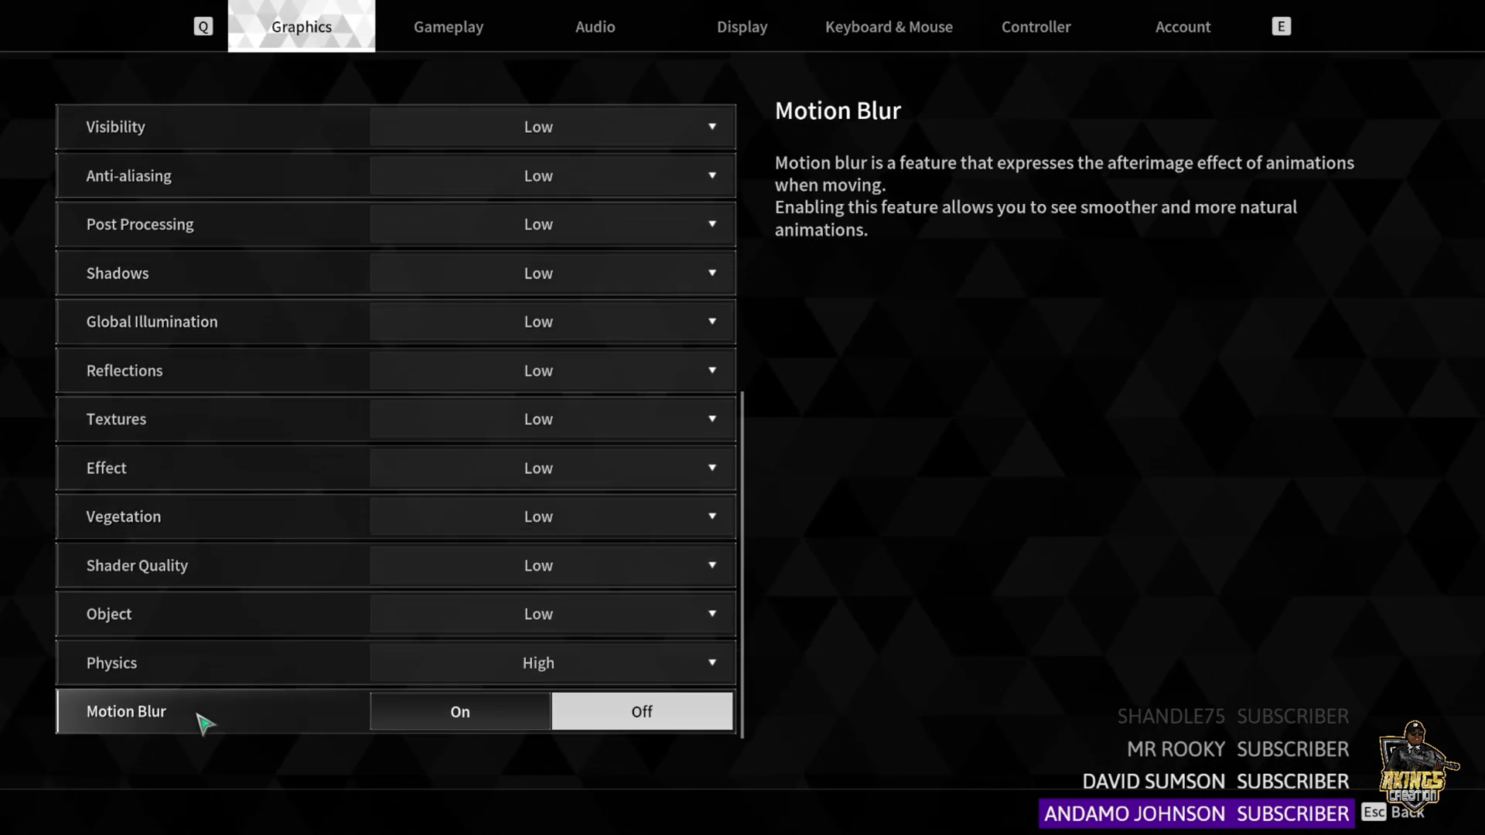
Step: Change the Physics quality dropdown under Advanced Settings from High to Ultra
click(513, 666)
click(490, 769)
click(530, 648)
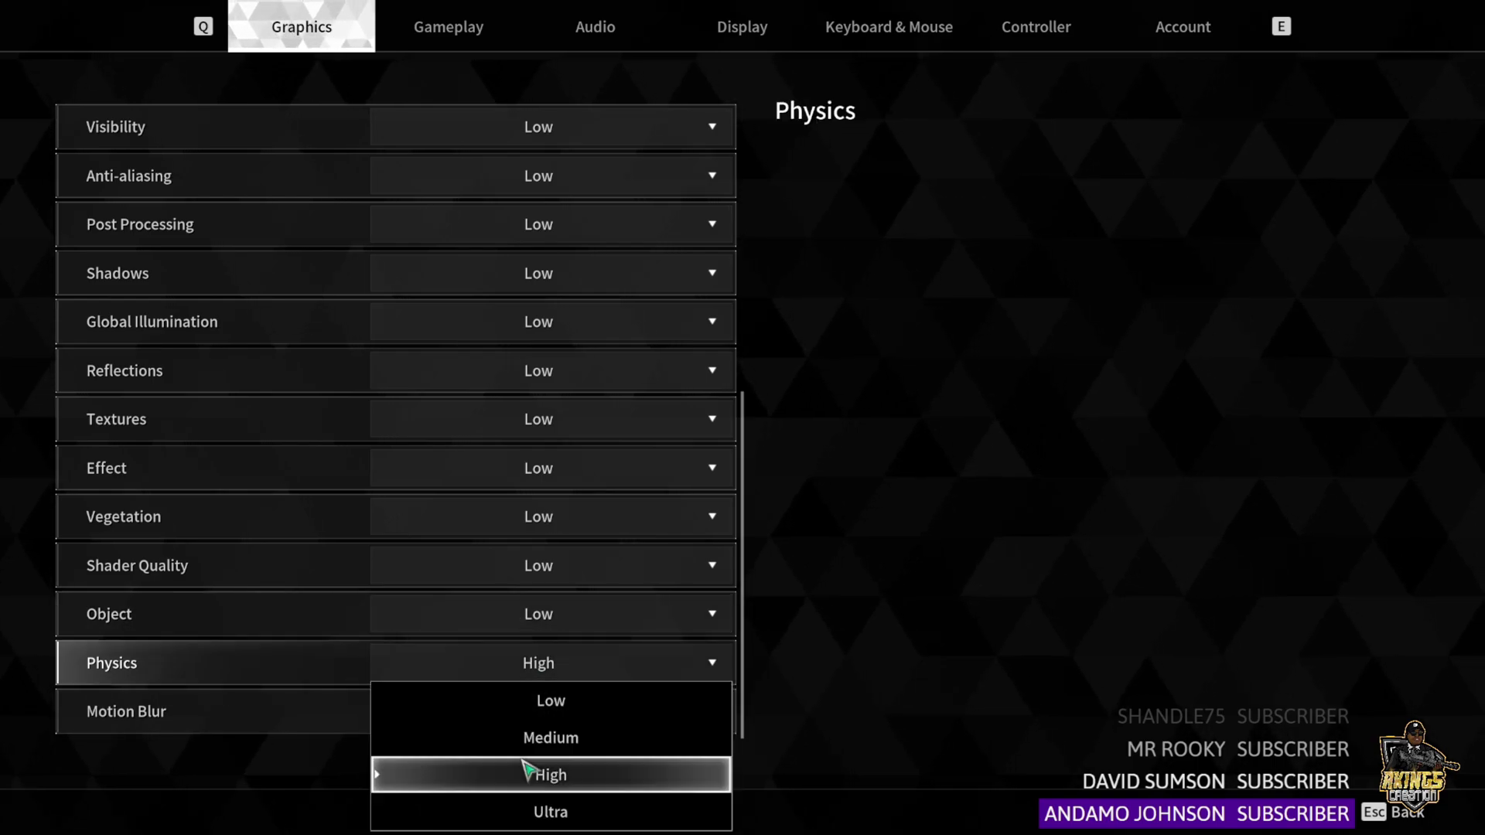
click(534, 774)
click(548, 655)
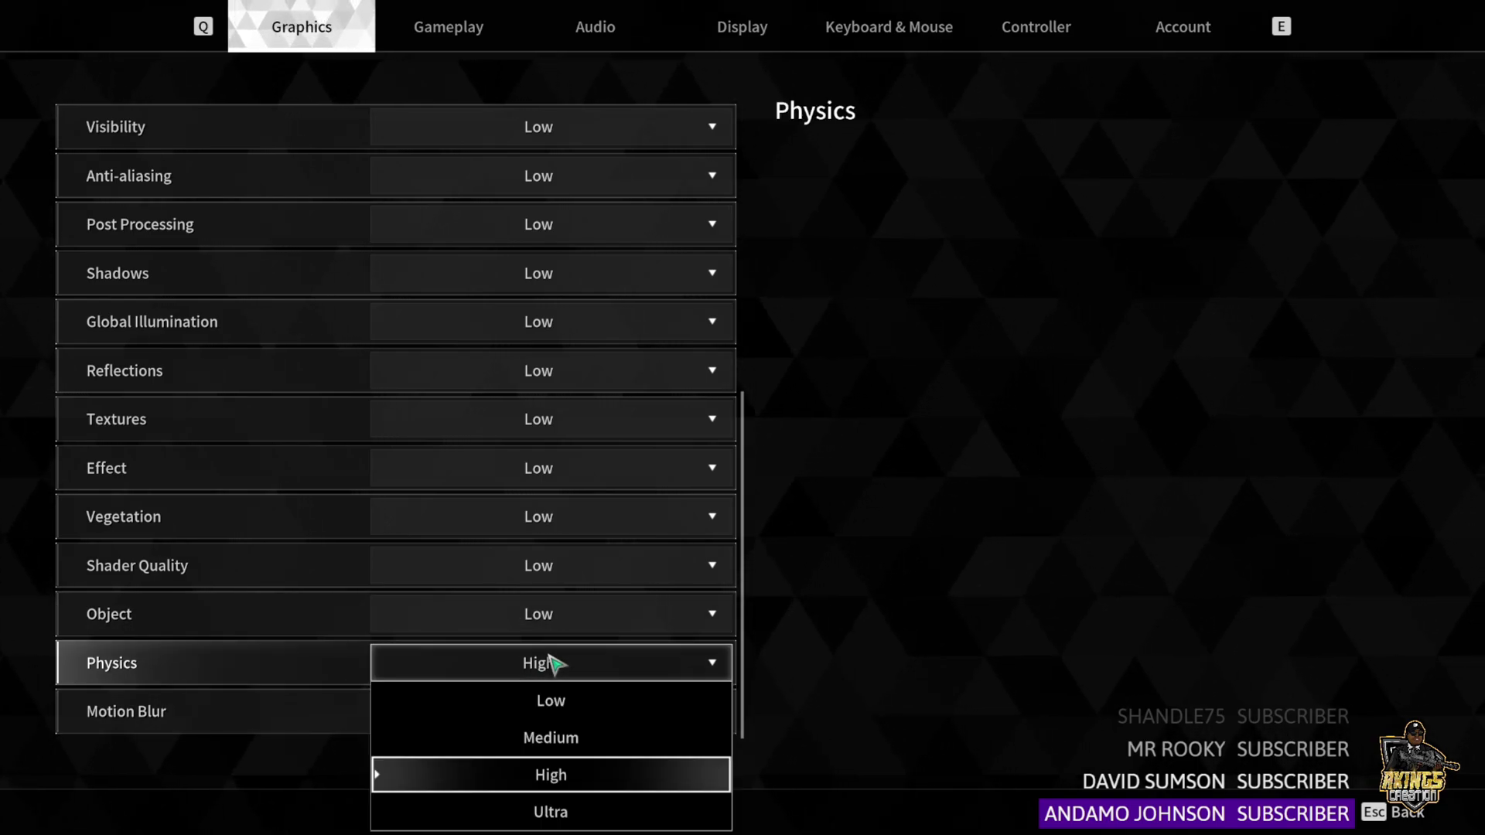
click(551, 813)
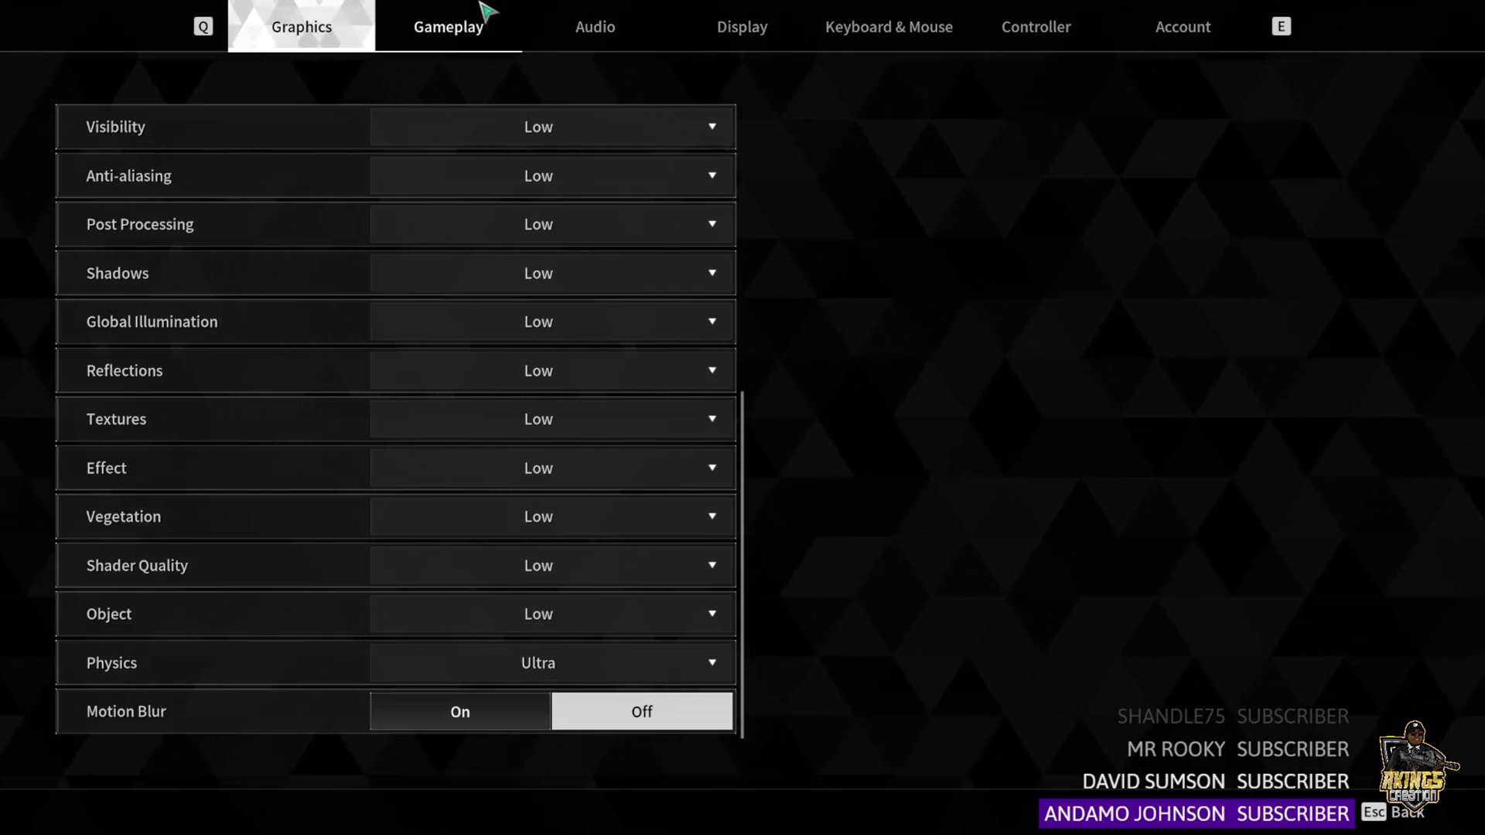
Step: Review the Gameplay page's Social, Chat, Damage Display and Control Method options without changes
click(518, 44)
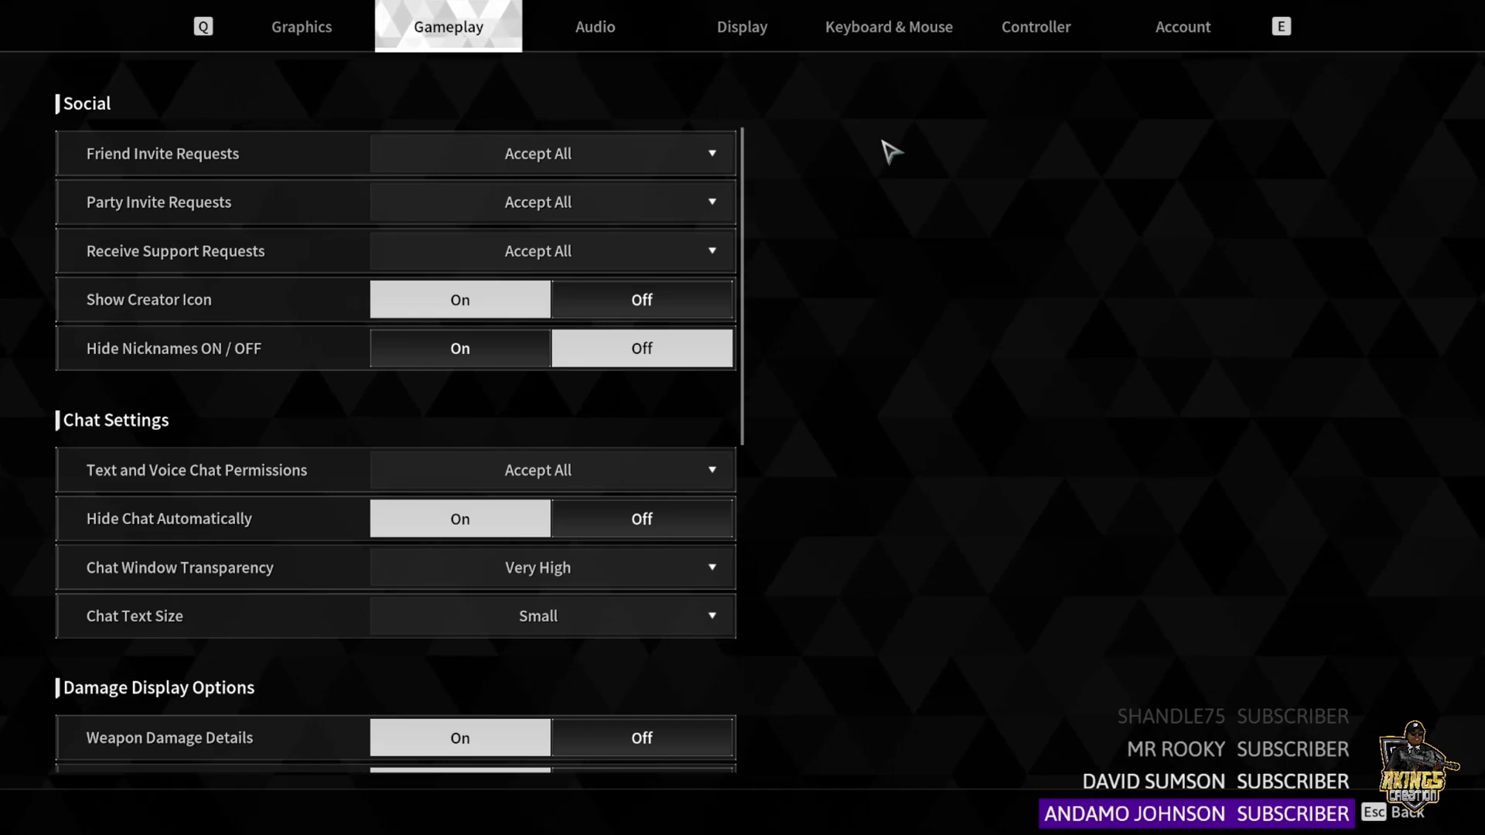
scroll(653, 387, down, 1)
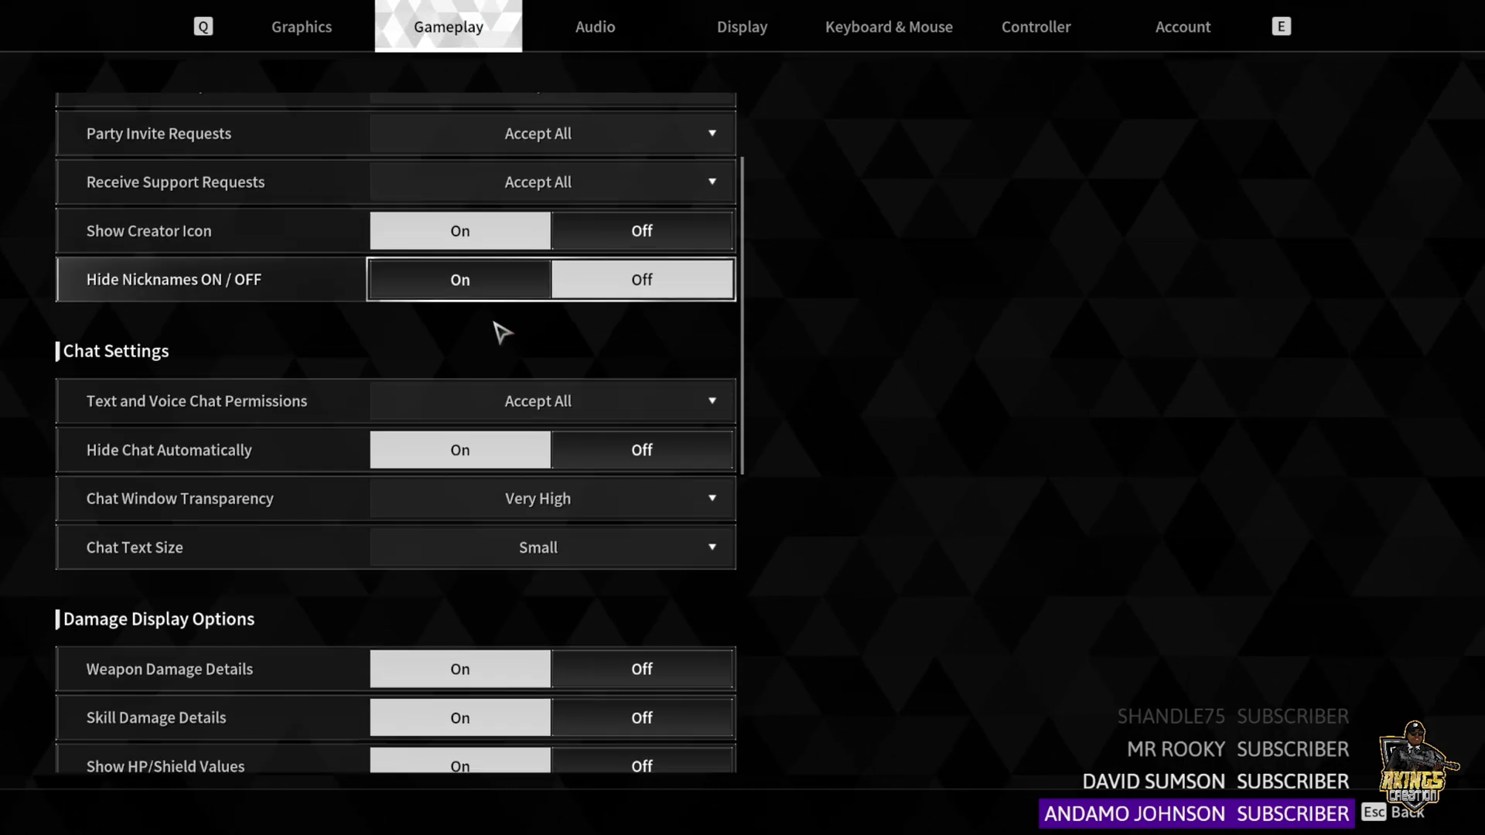
scroll(433, 263, down, 1)
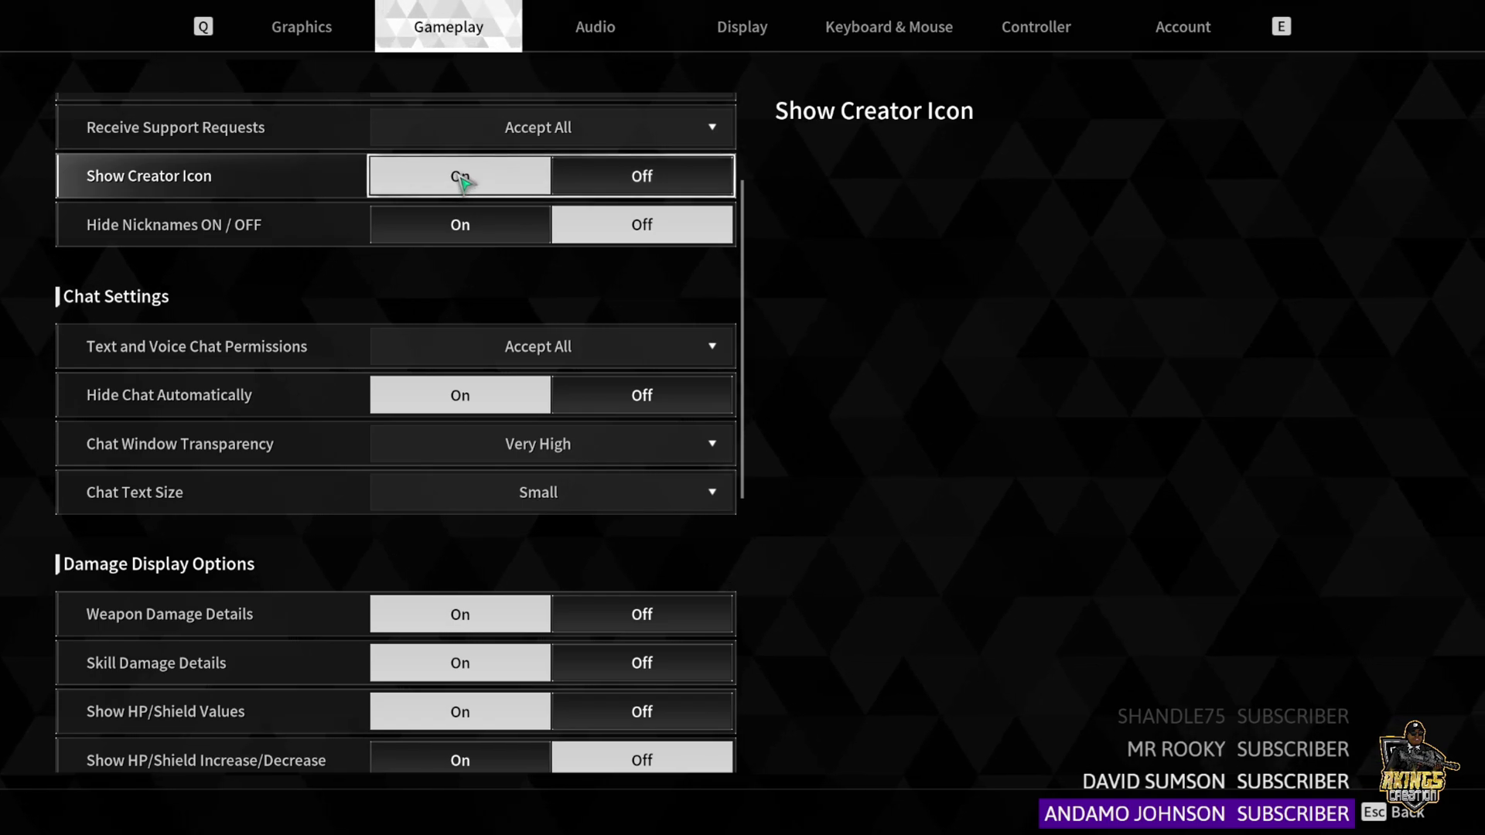
scroll(606, 269, down, 2)
scroll(441, 230, down, 1)
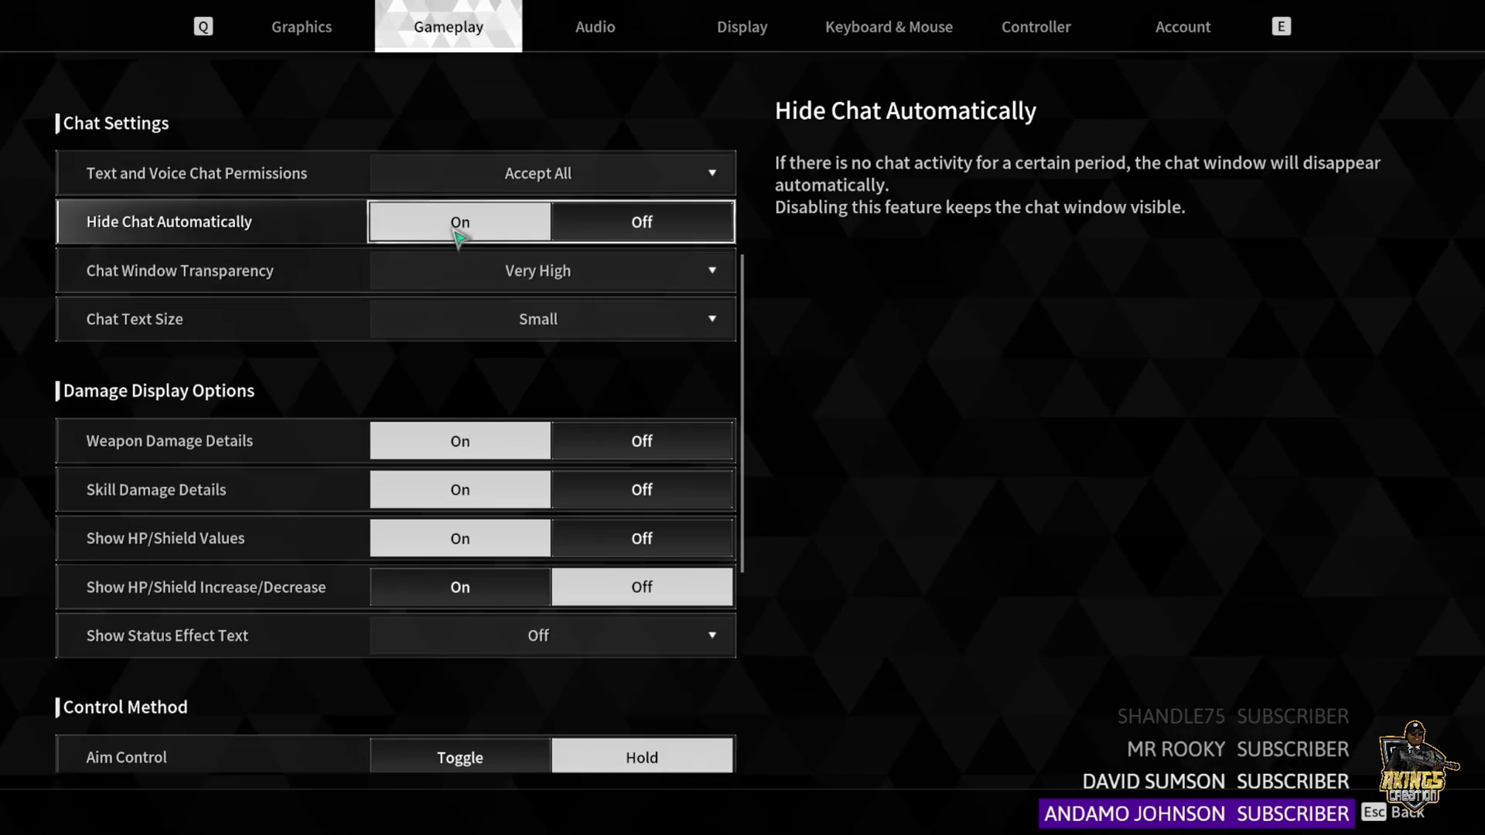
scroll(588, 232, down, 3)
scroll(479, 326, down, 2)
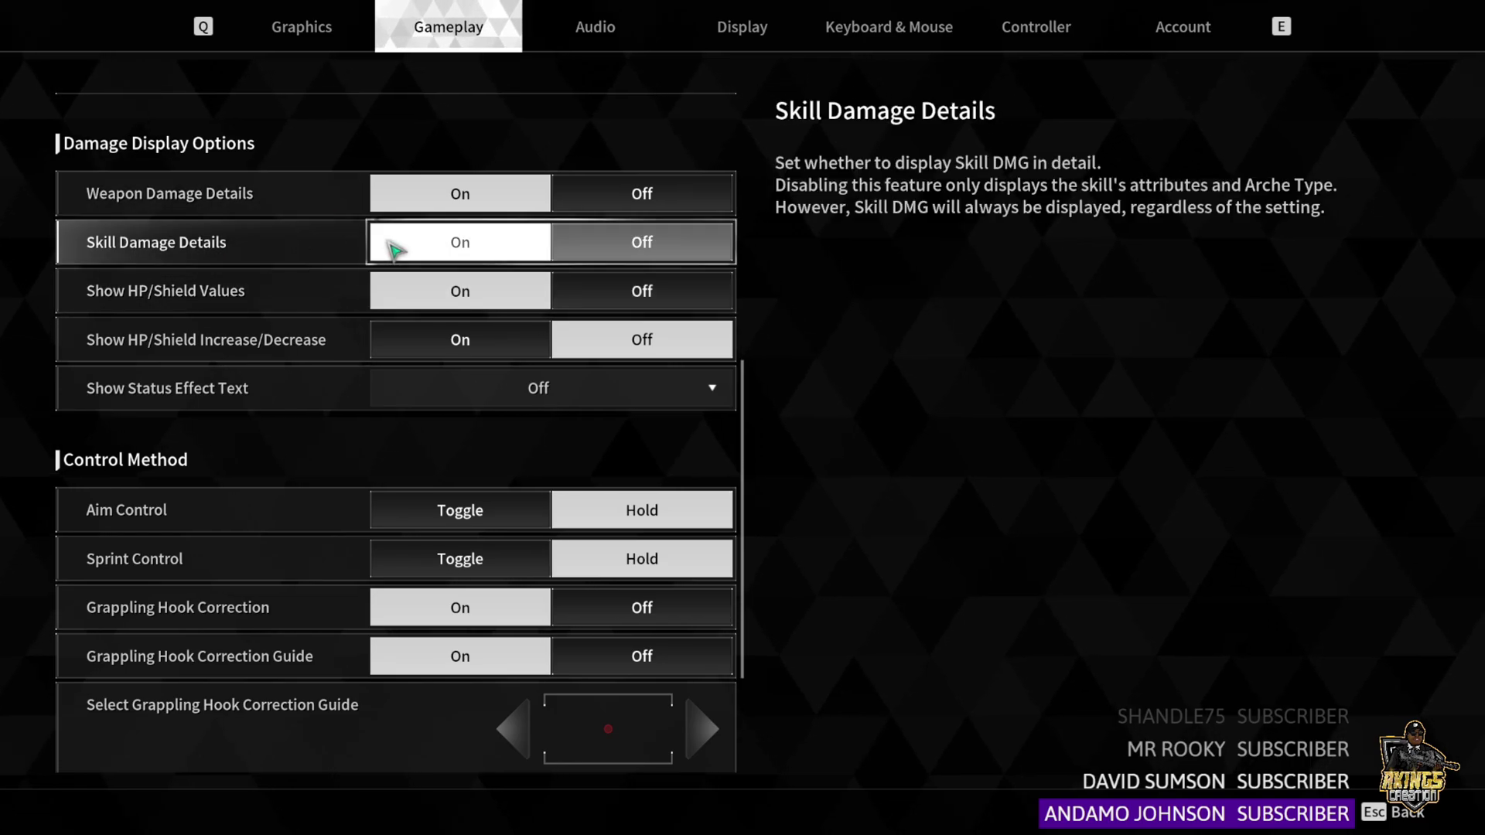
scroll(495, 344, down, 1)
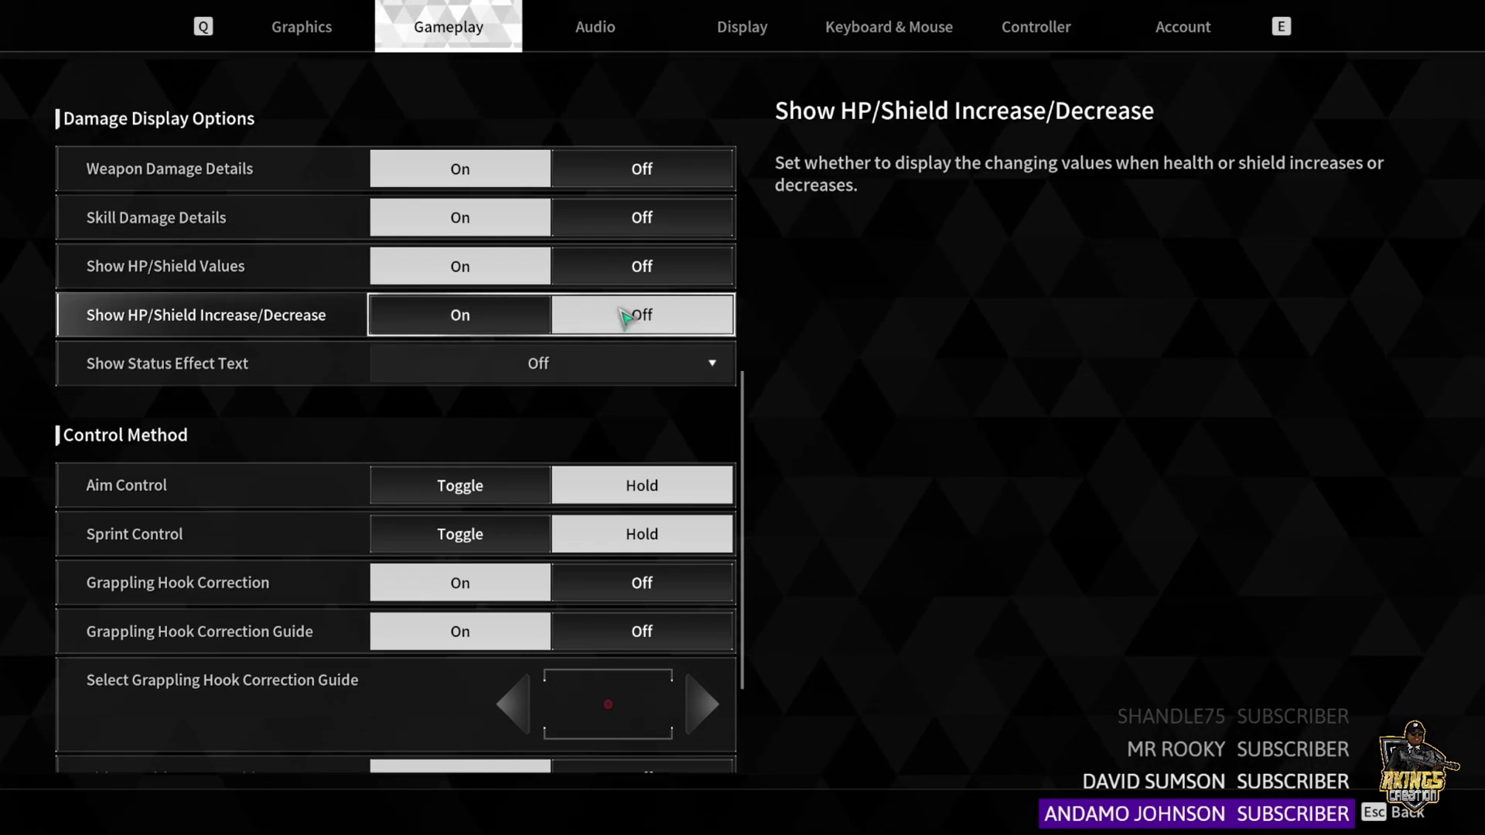
scroll(629, 313, down, 3)
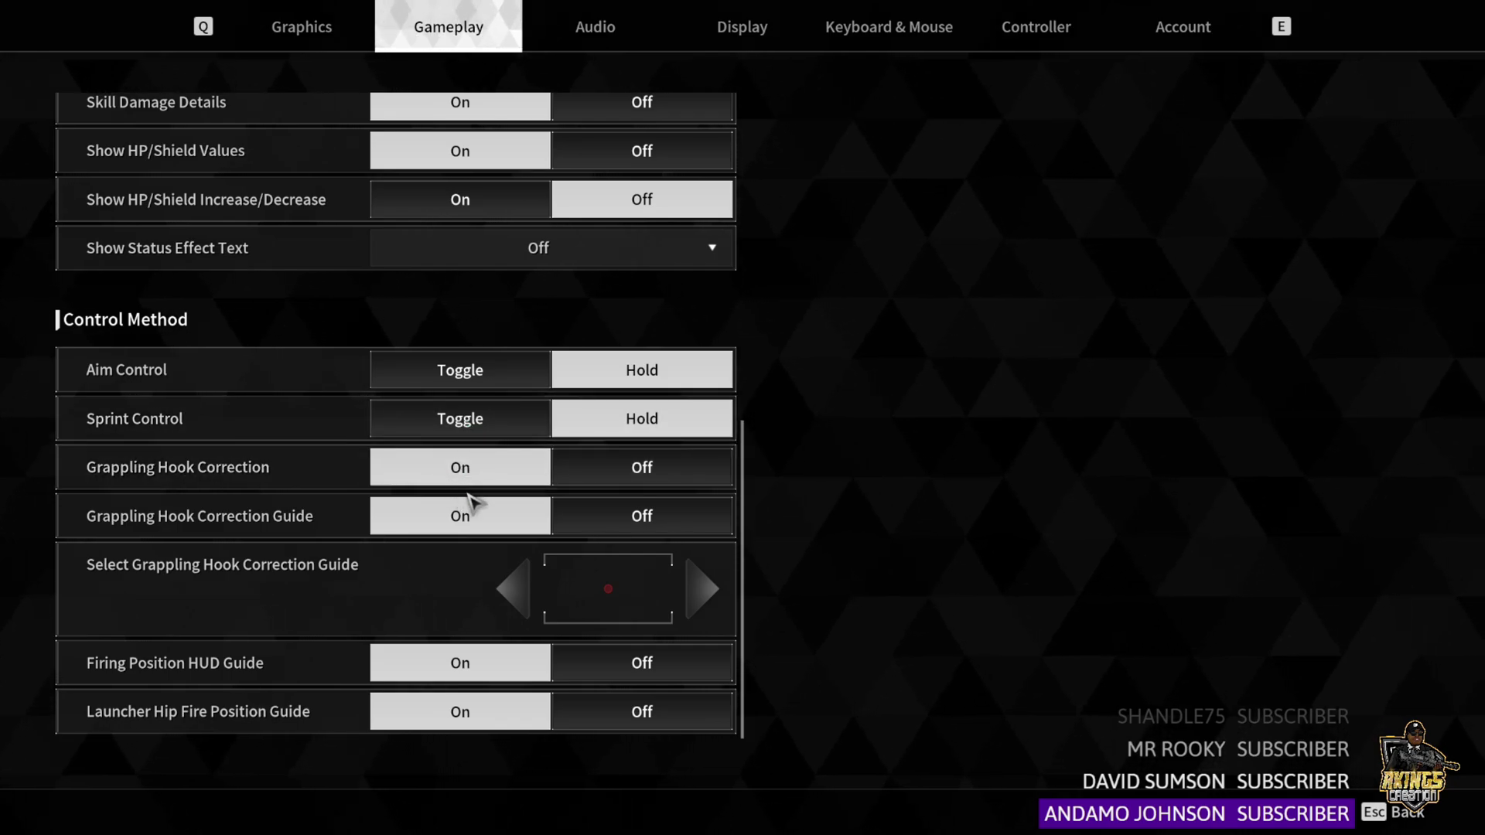
scroll(681, 464, up, 10)
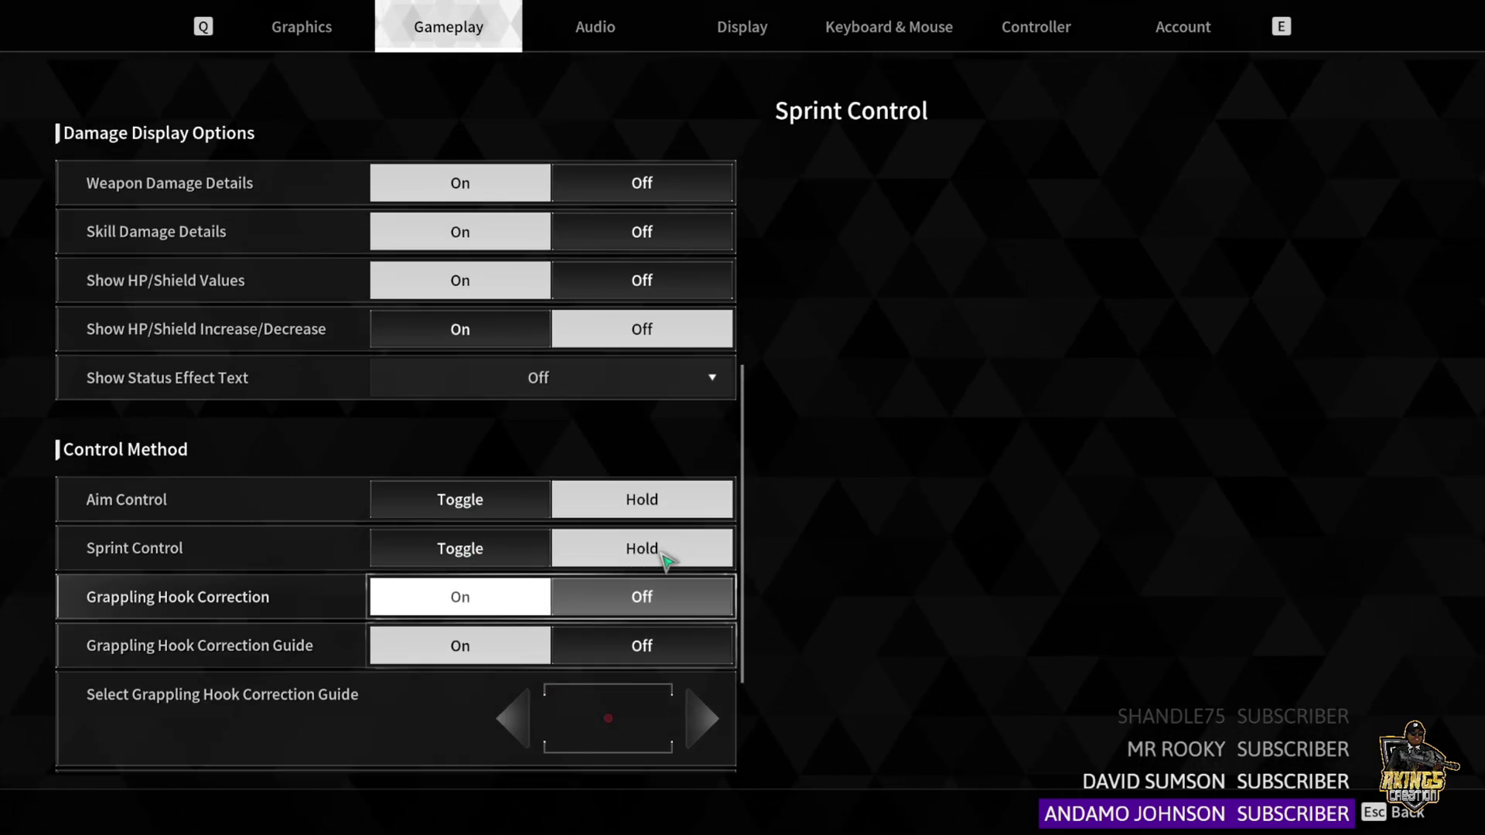
scroll(694, 449, up, 1)
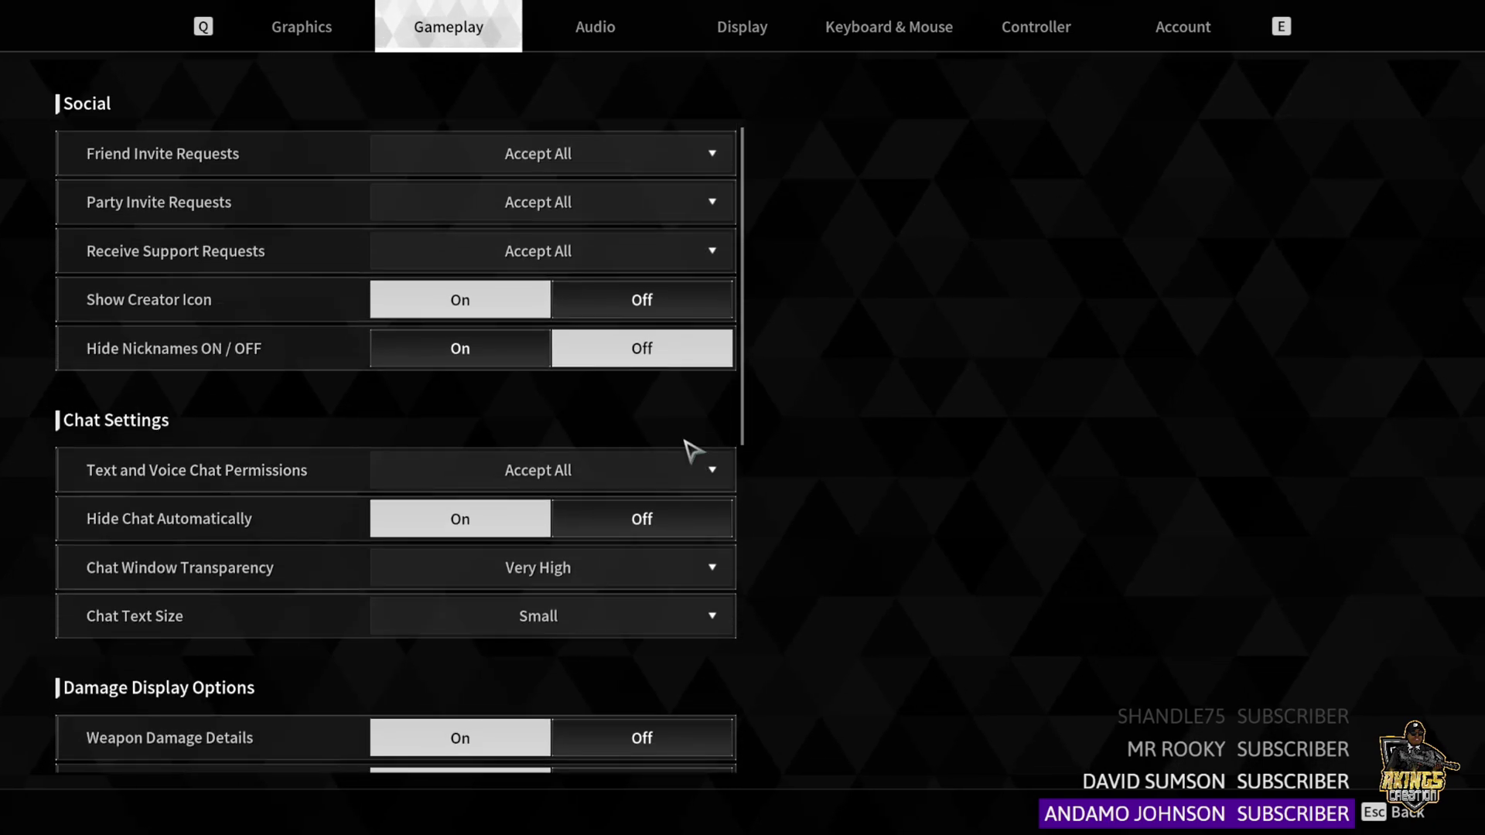
Step: Look over the Audio volume options, then go to the Display settings page
click(592, 32)
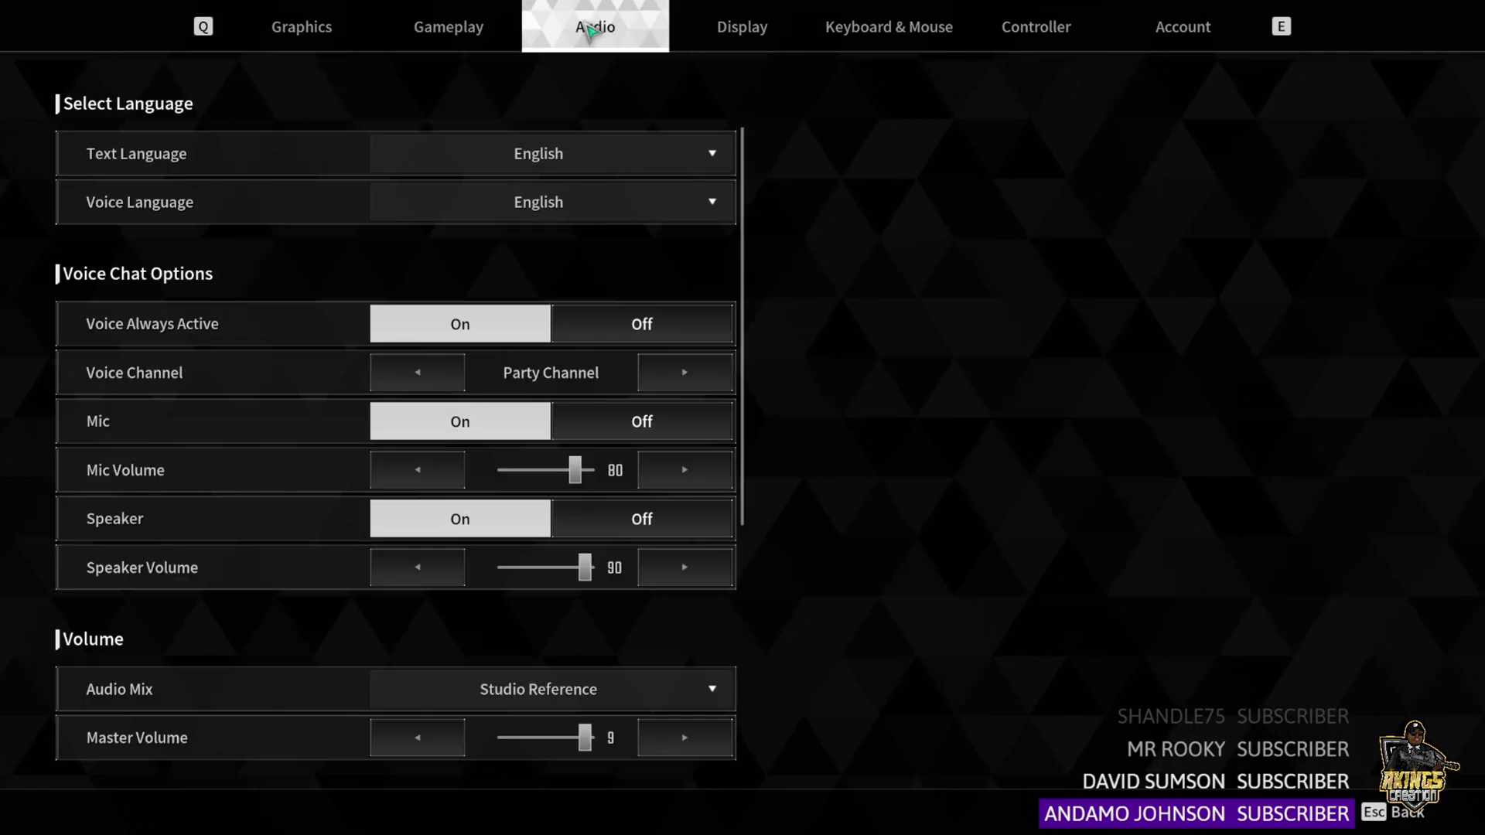
scroll(696, 259, down, 10)
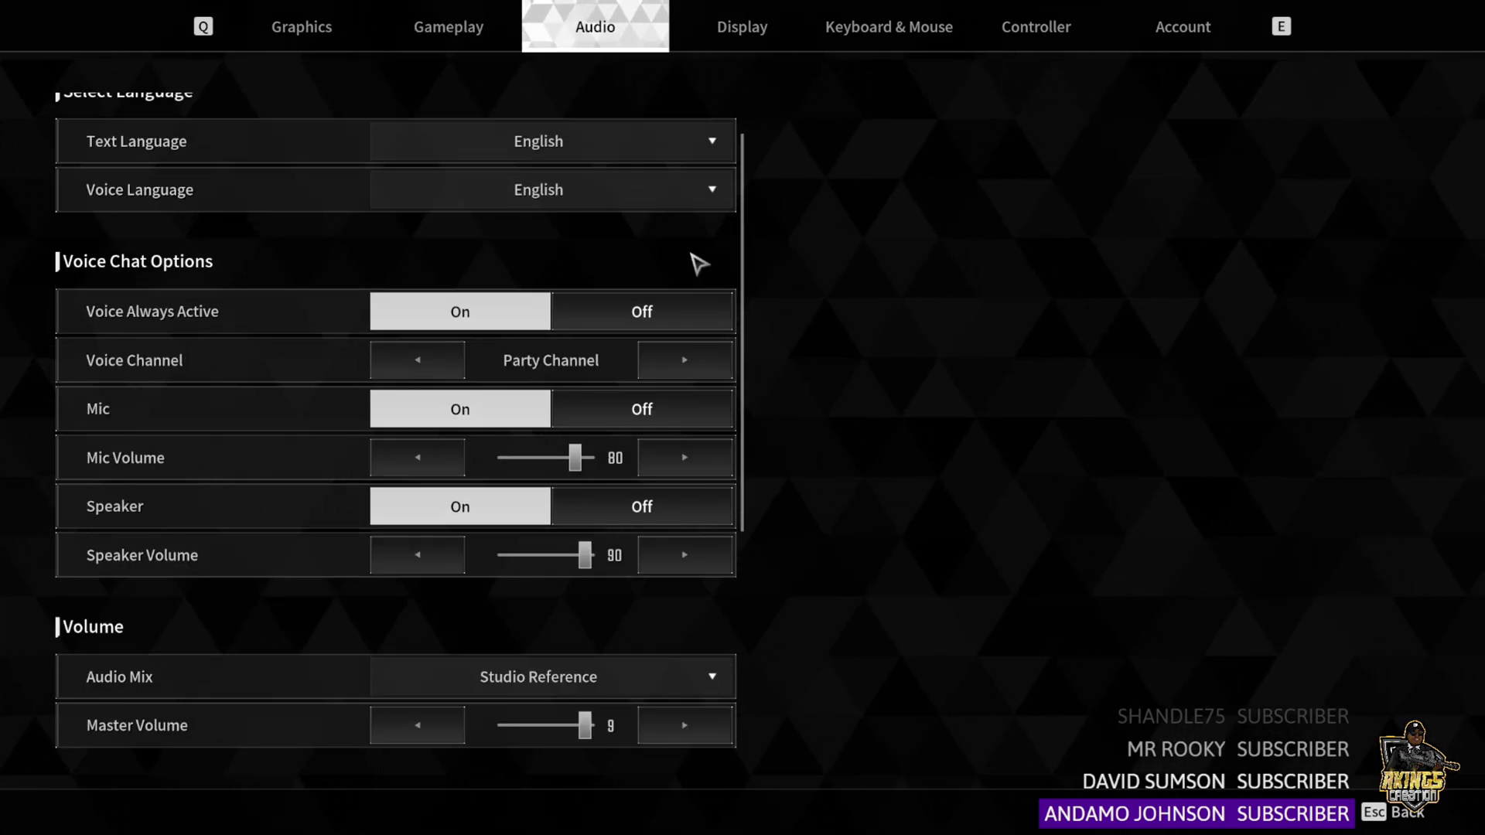
scroll(731, 317, down, 4)
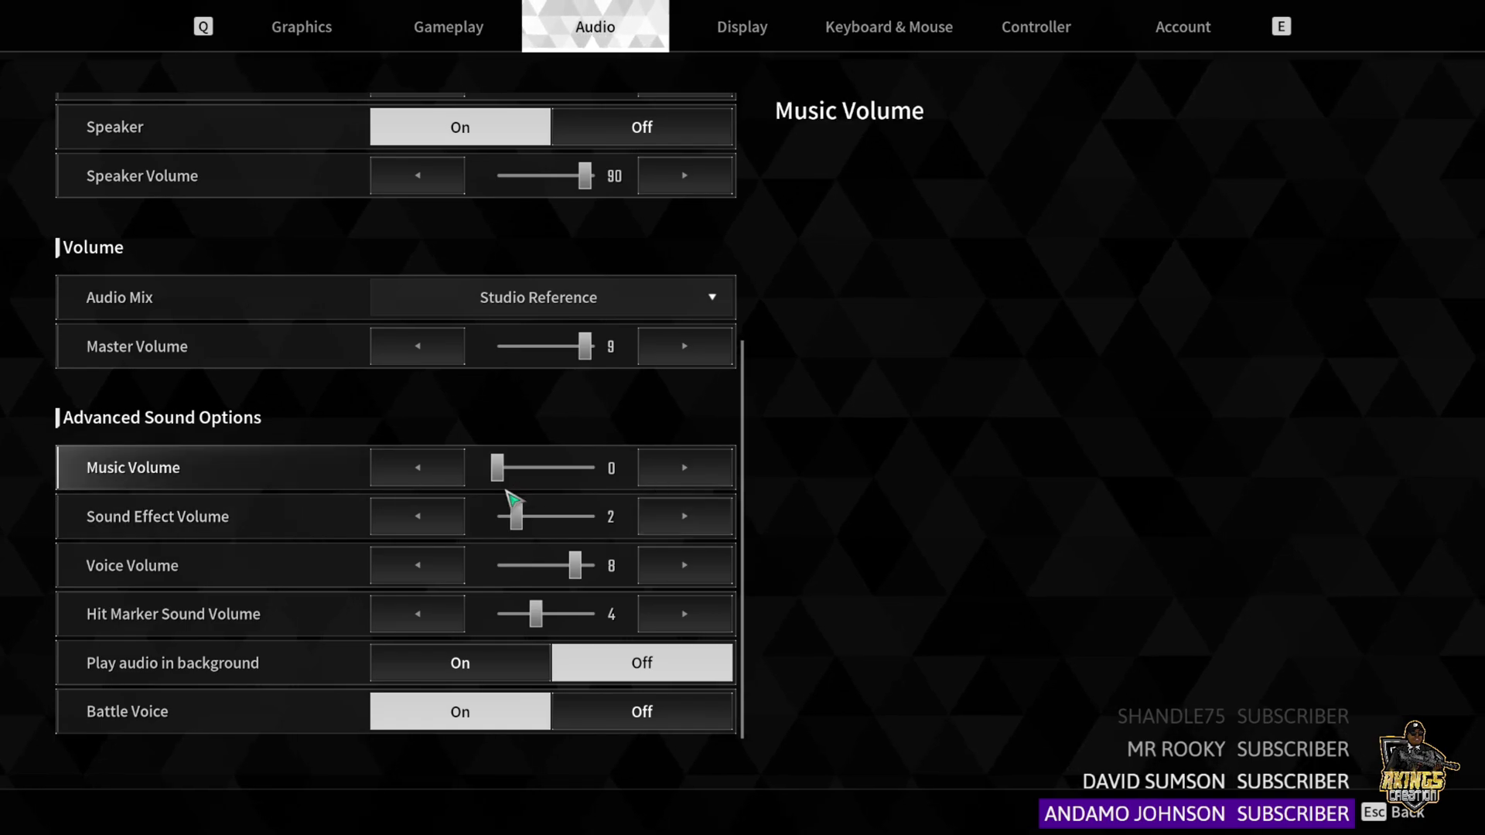
scroll(639, 282, up, 5)
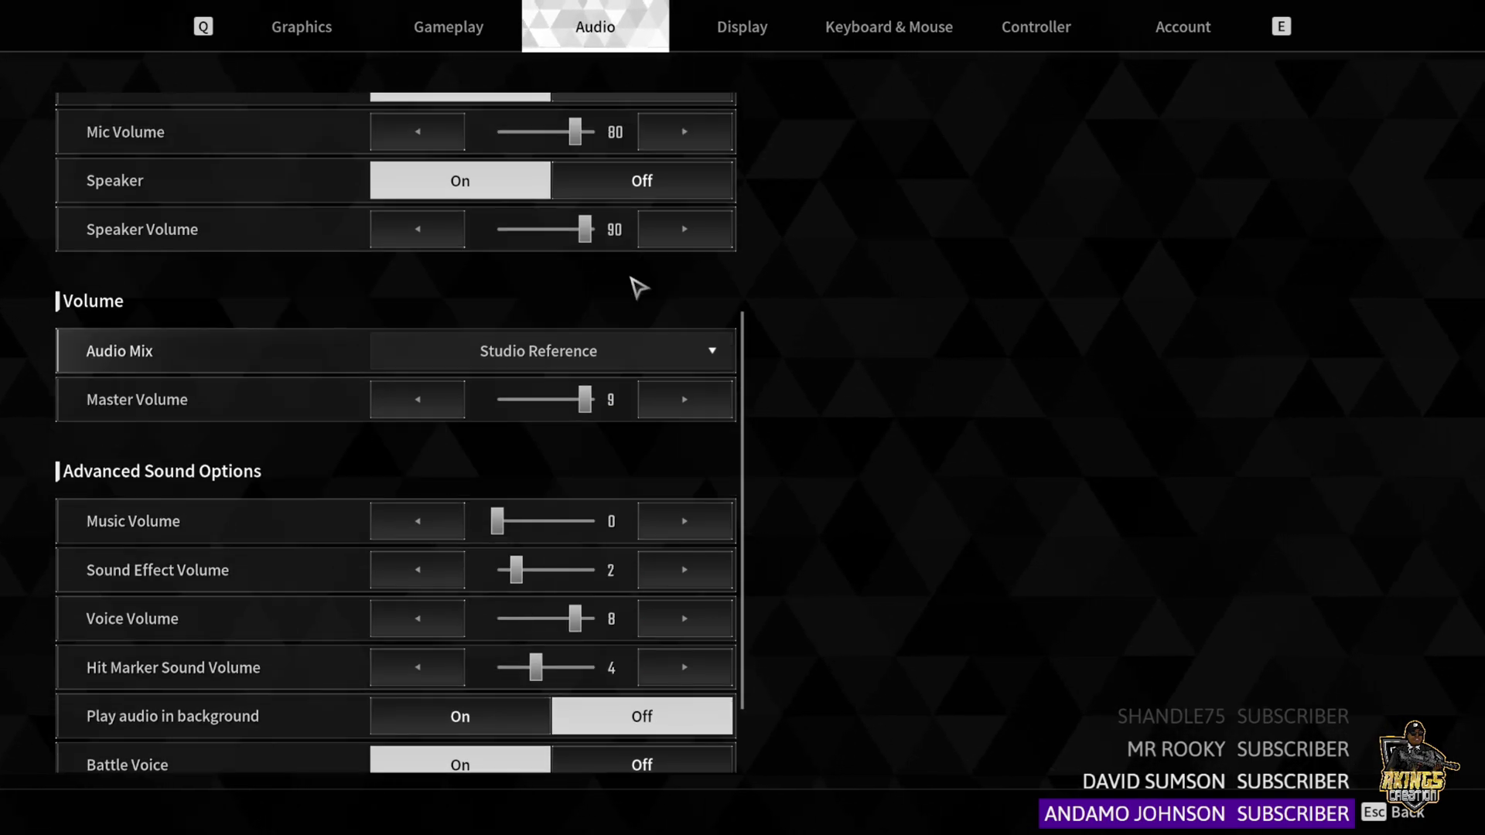
click(720, 26)
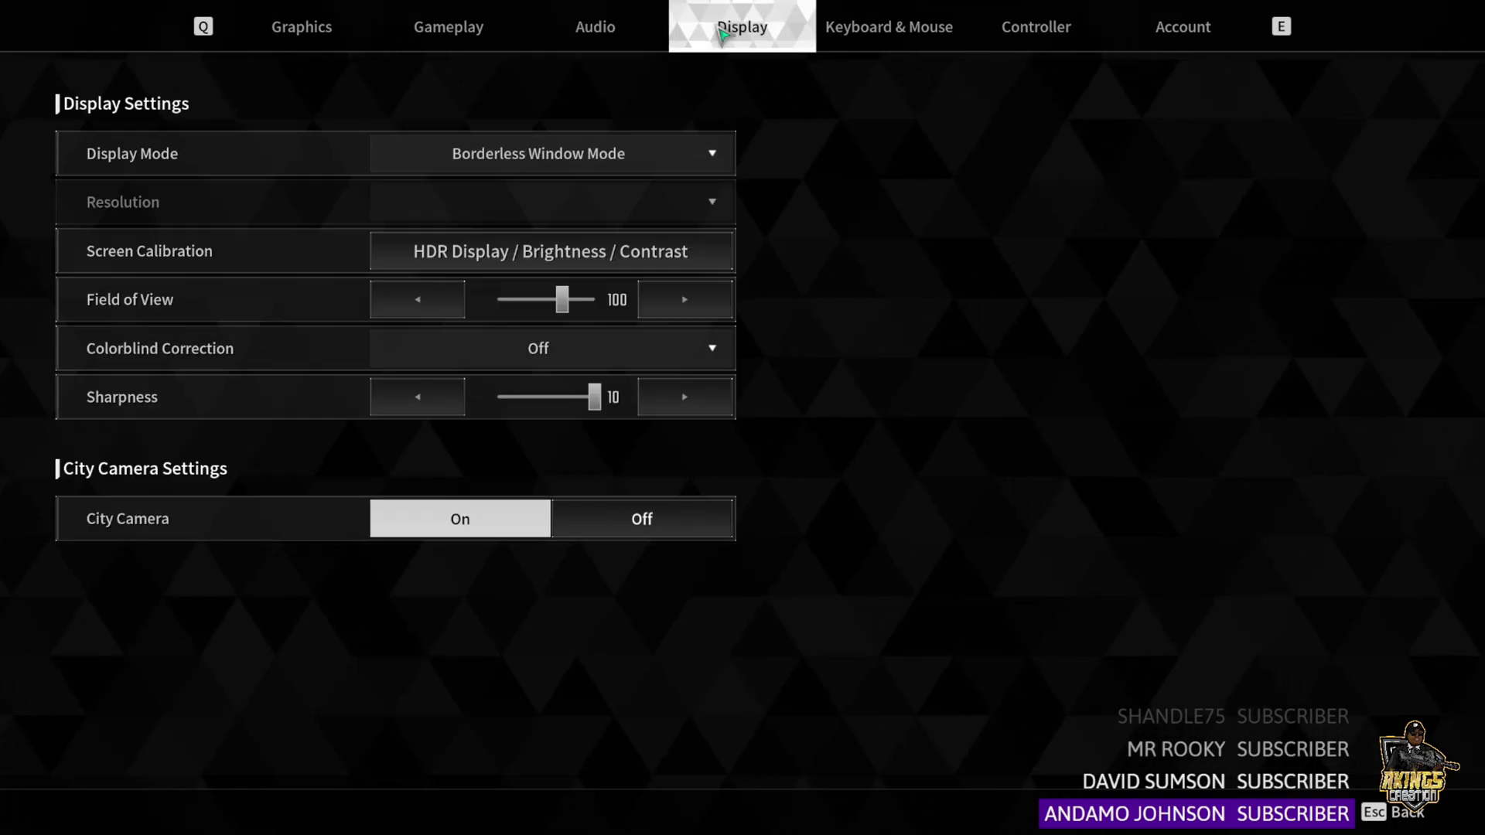
Step: Set Display Mode to Window Mode, keep it, and leave resolution at 1920x1080 (16:9)
click(710, 157)
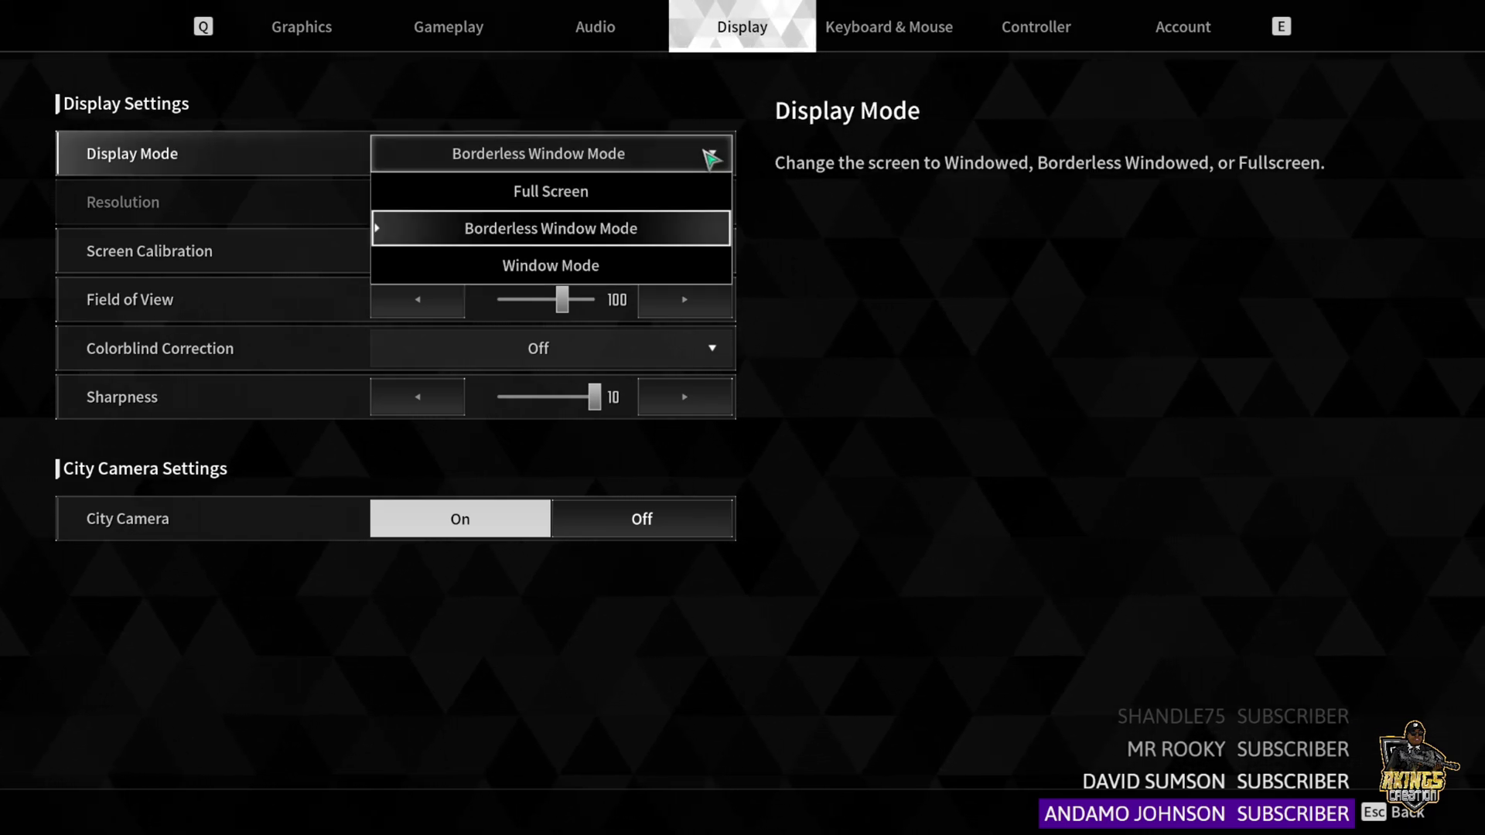
click(656, 265)
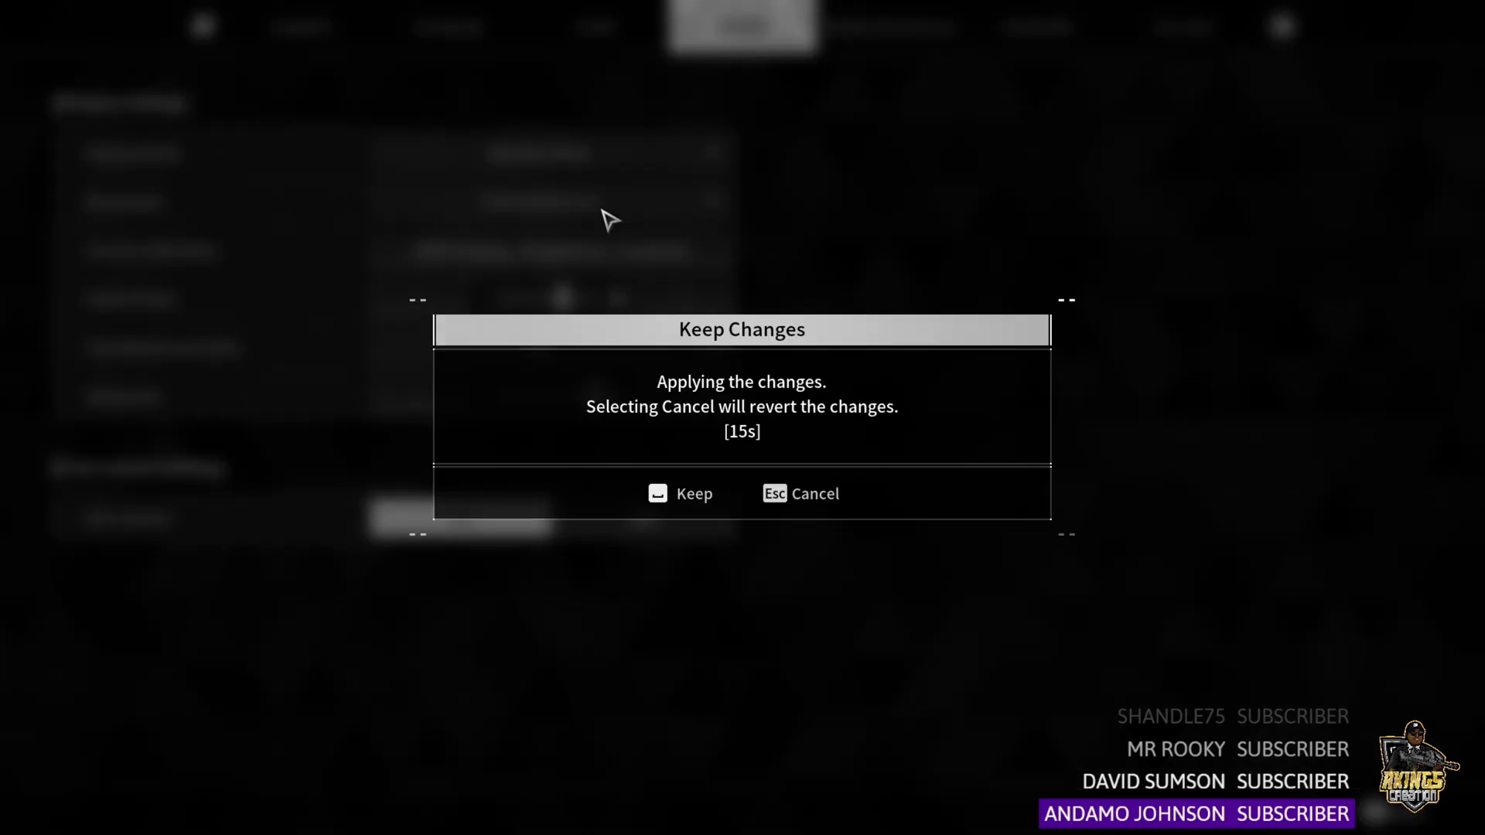
click(681, 493)
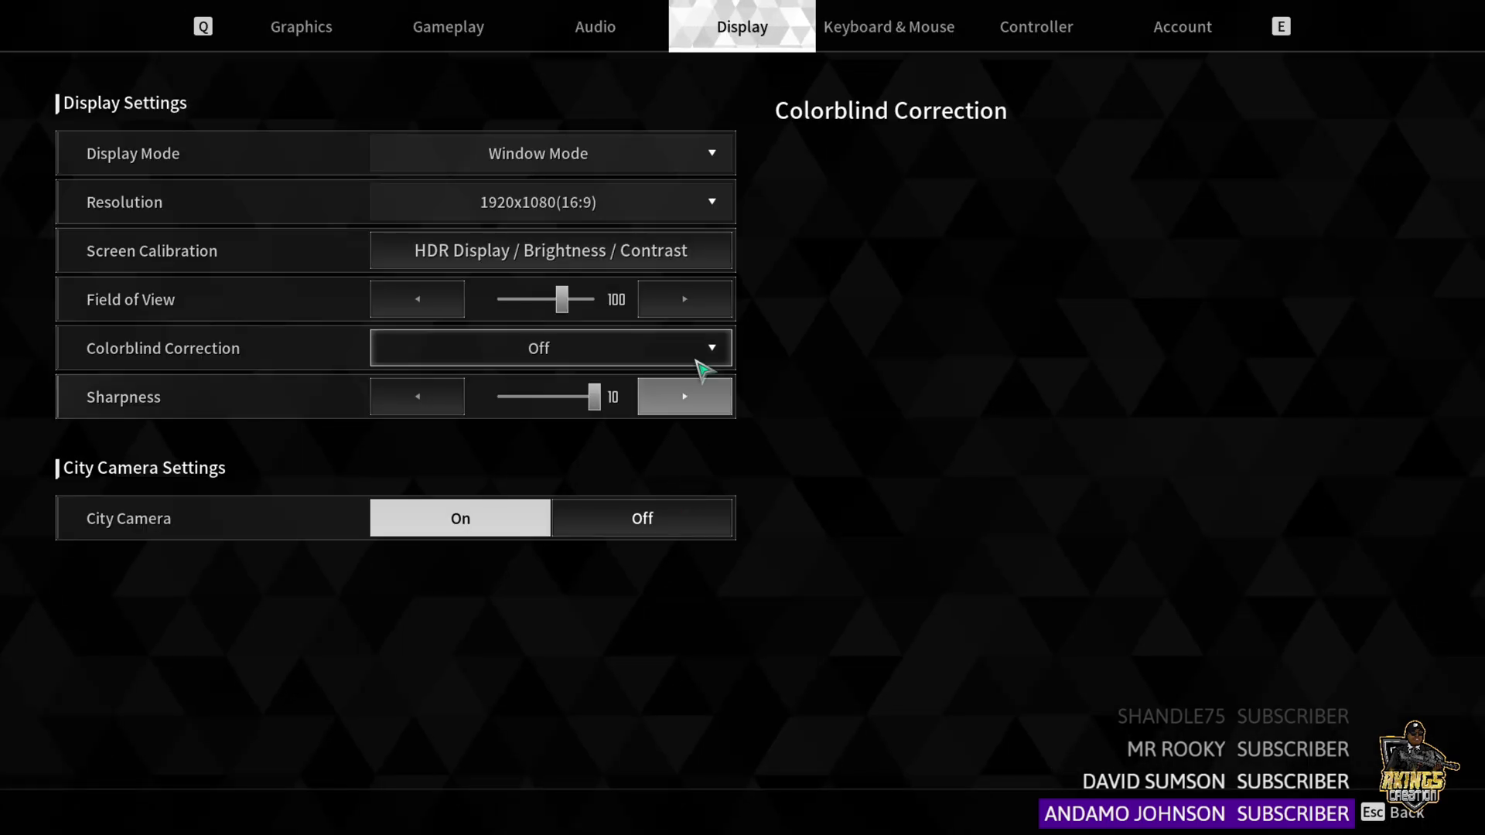
click(539, 207)
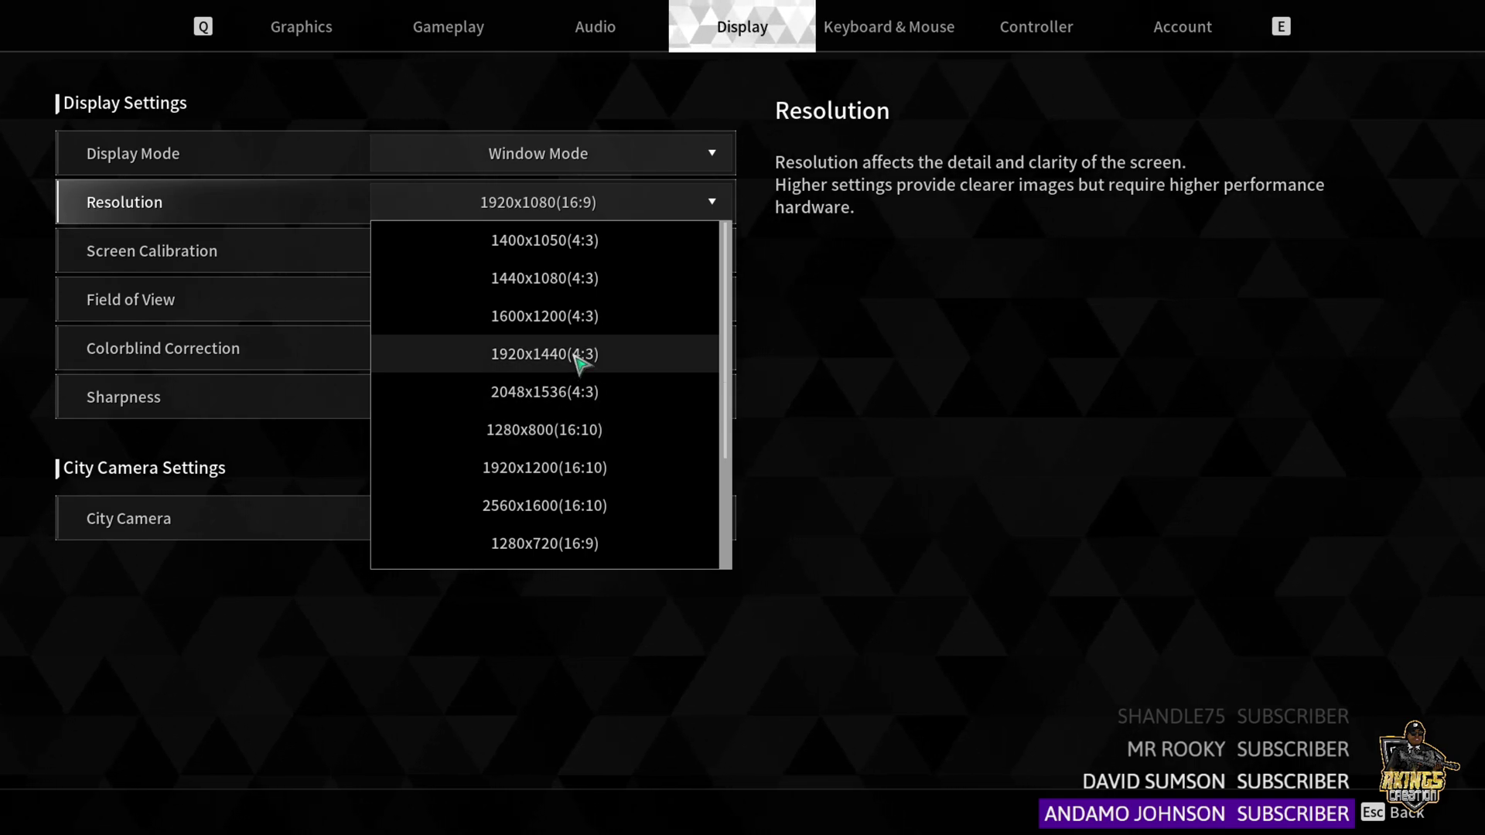
click(959, 391)
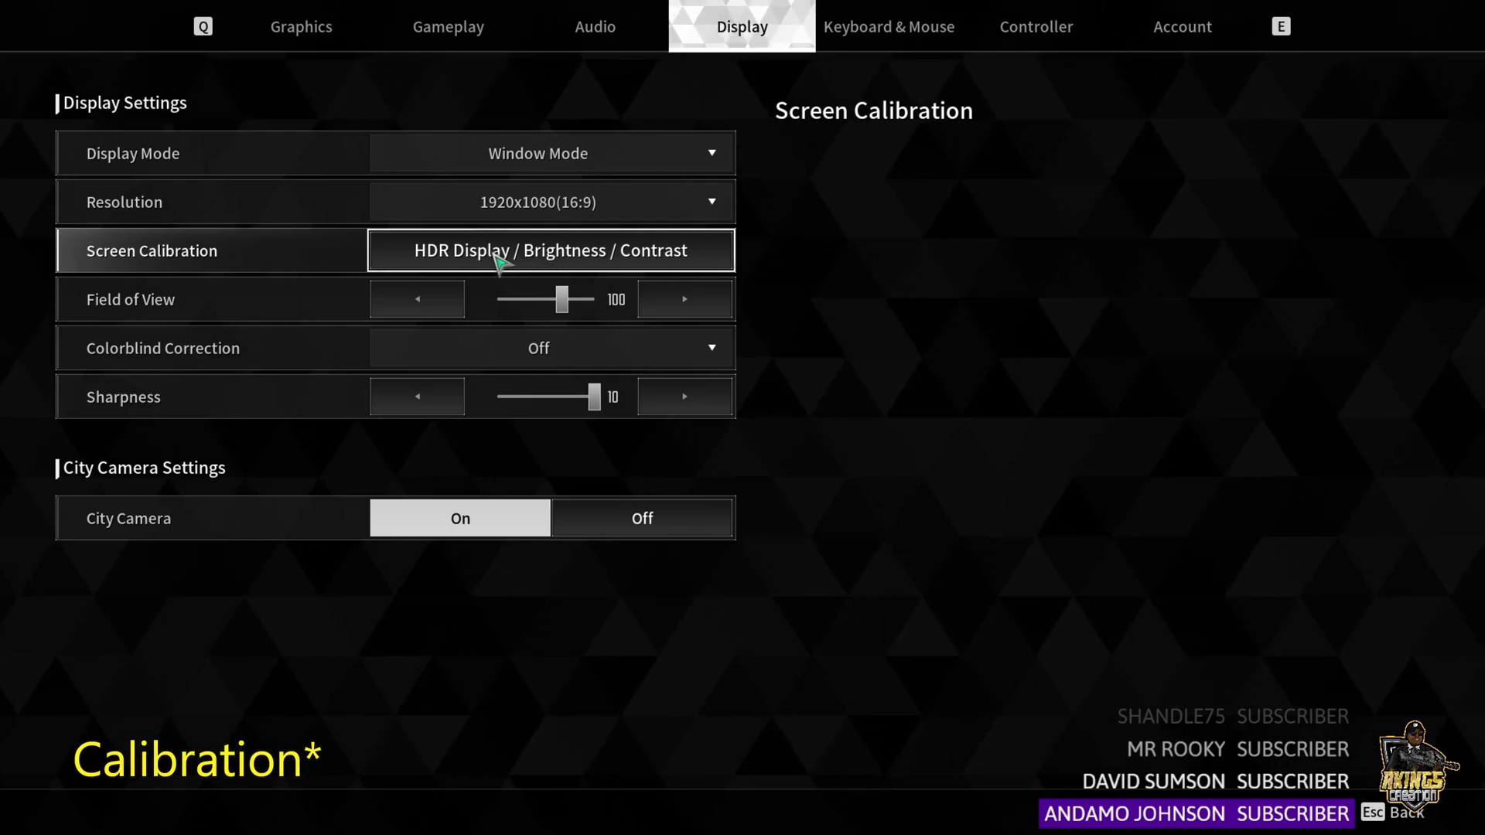
click(553, 255)
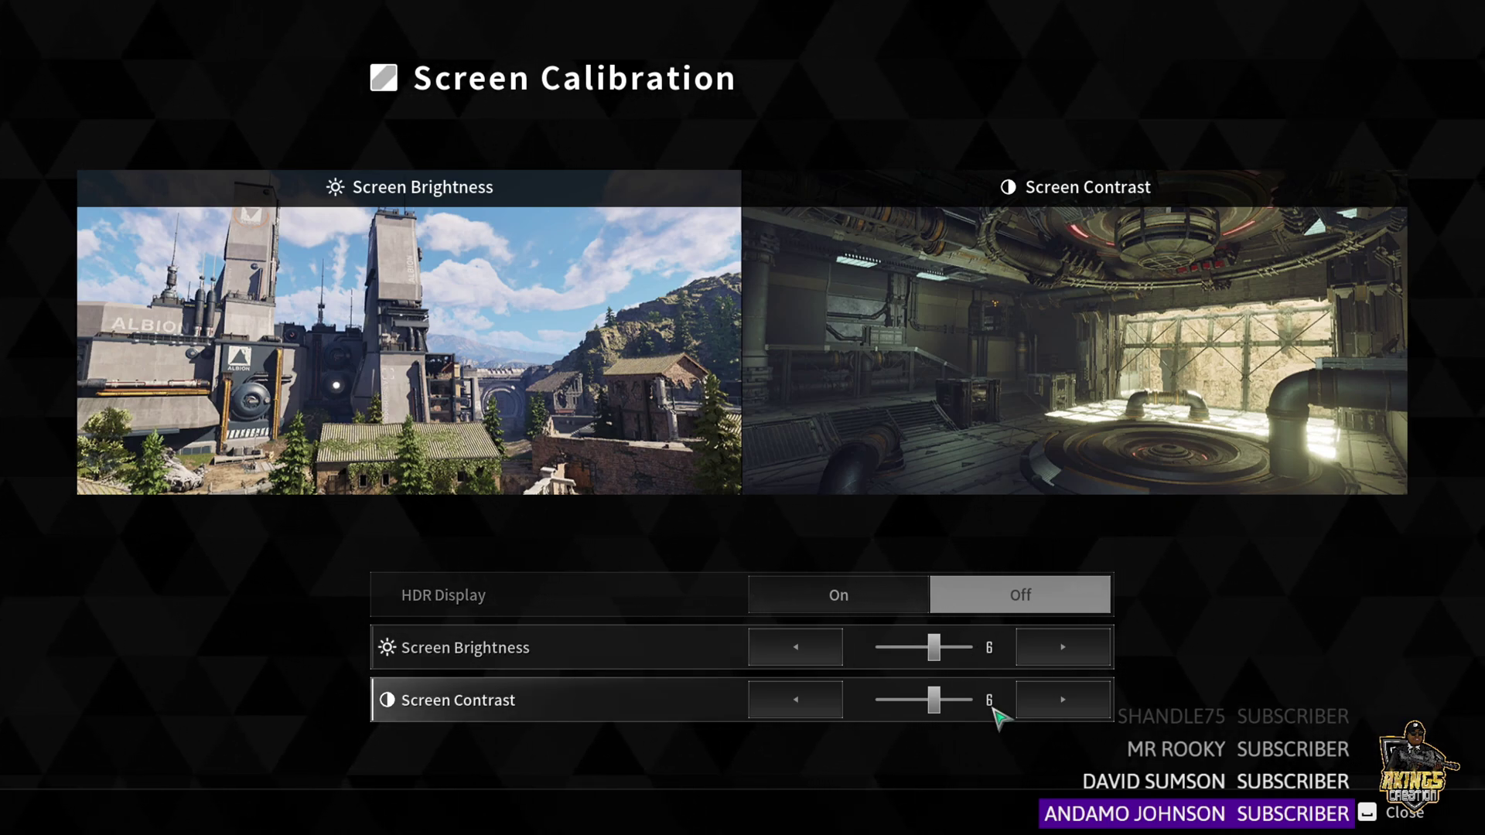
click(1396, 812)
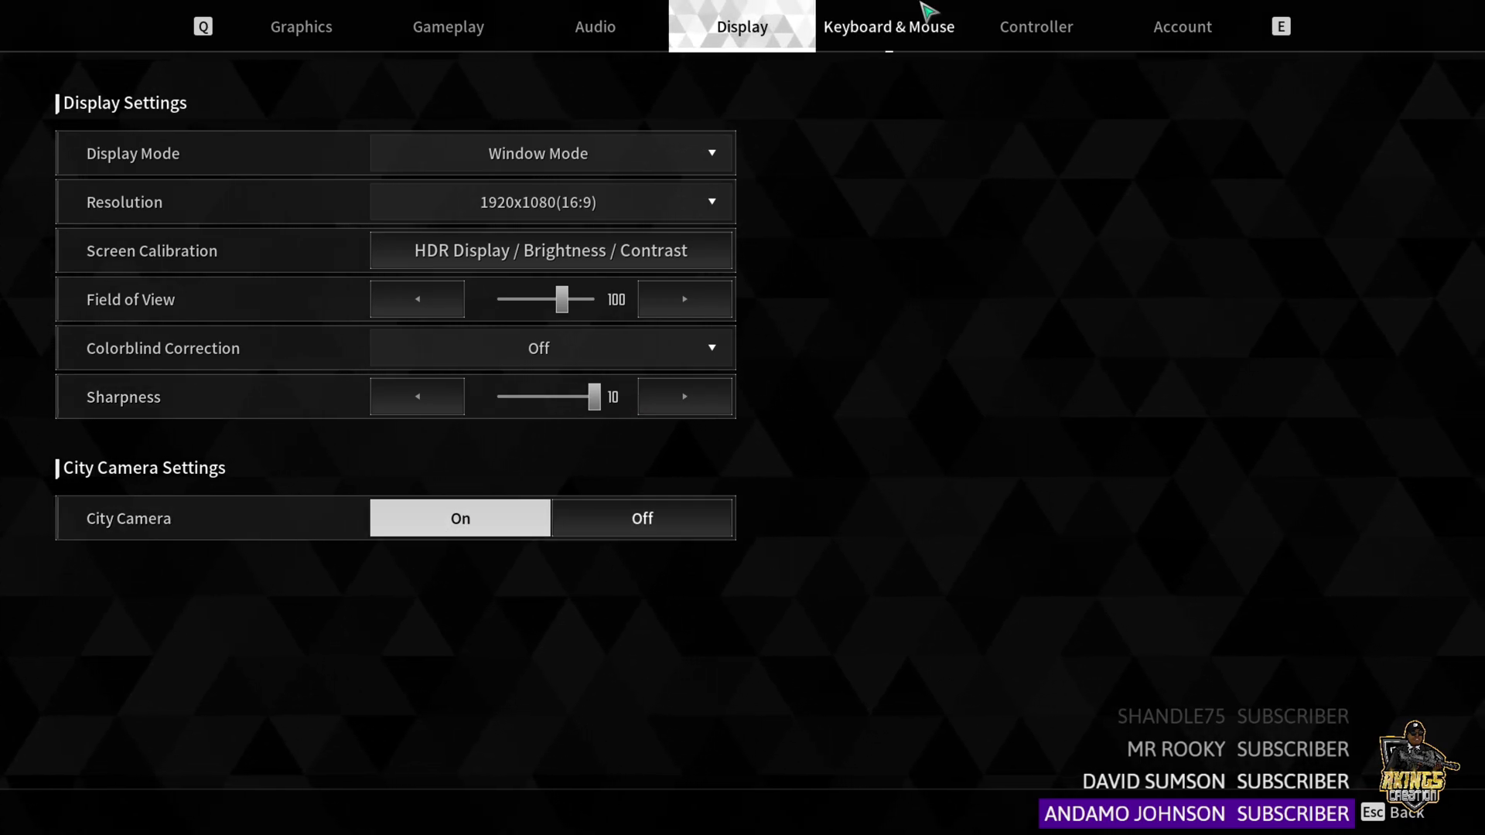
Step: Open the Keyboard & Mouse settings and leave the Forward binding on W
click(897, 15)
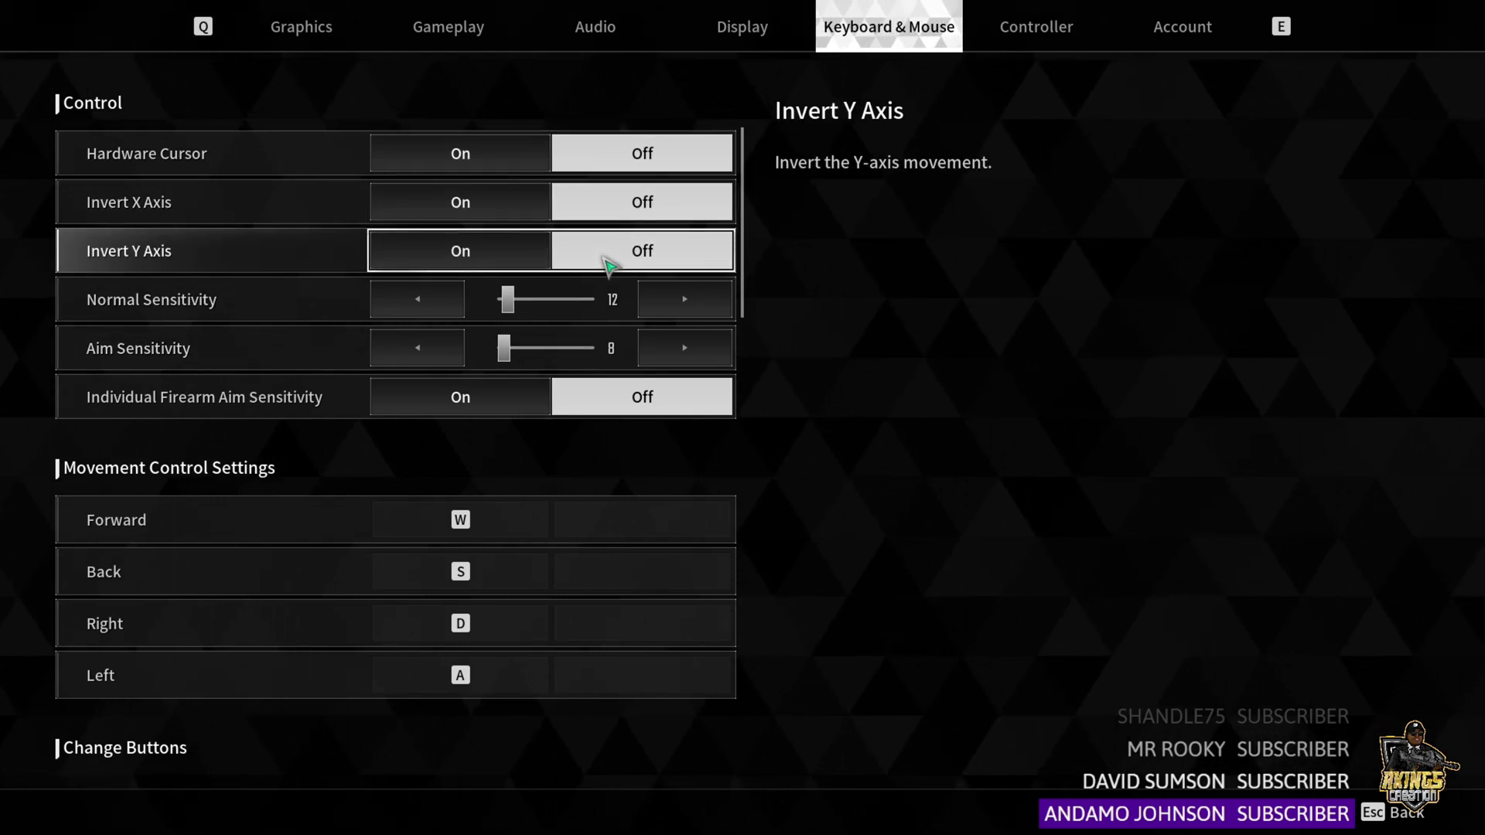
scroll(608, 263, down, 2)
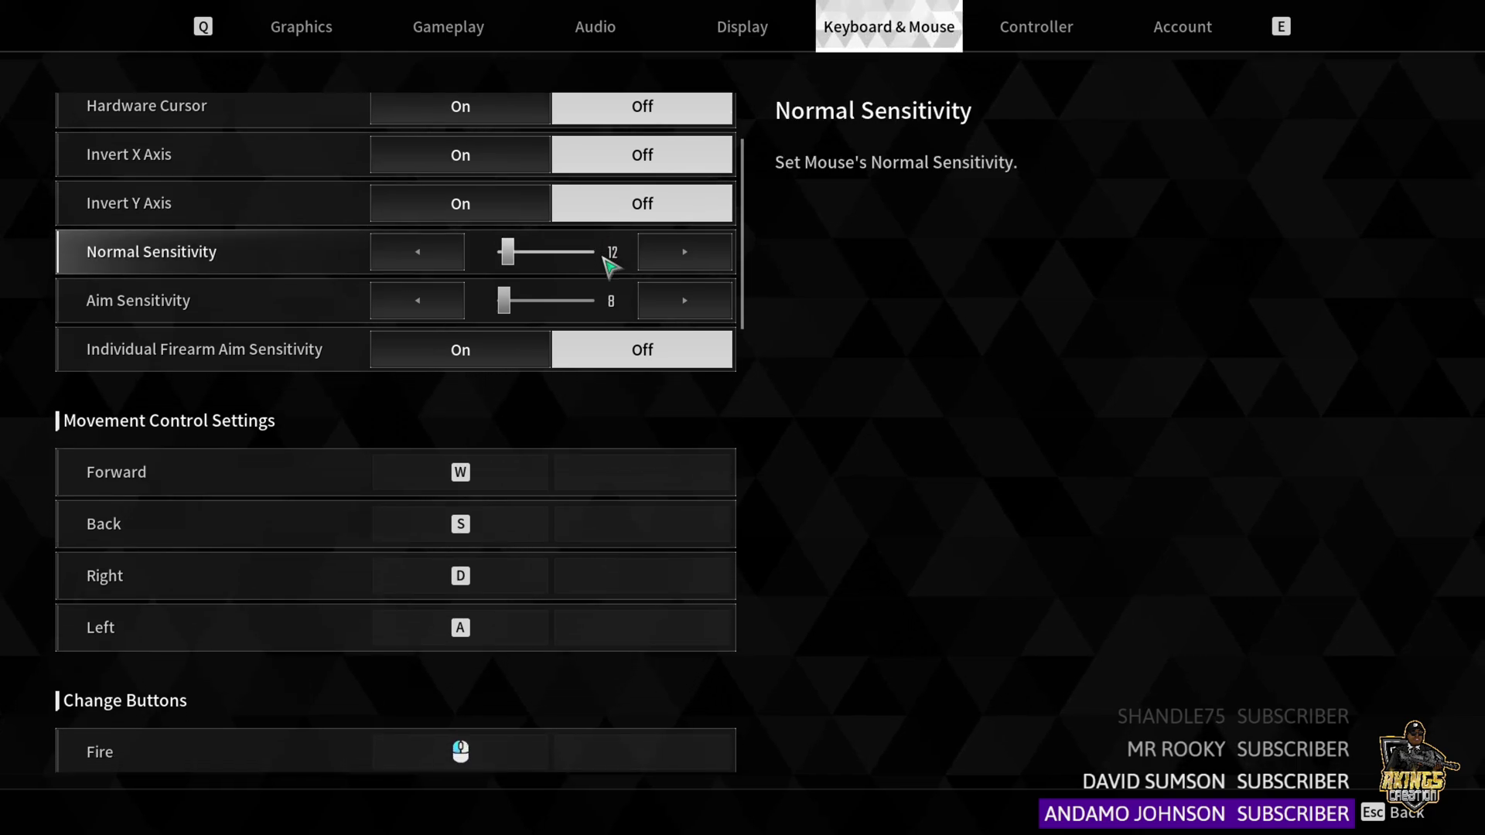
scroll(583, 318, down, 2)
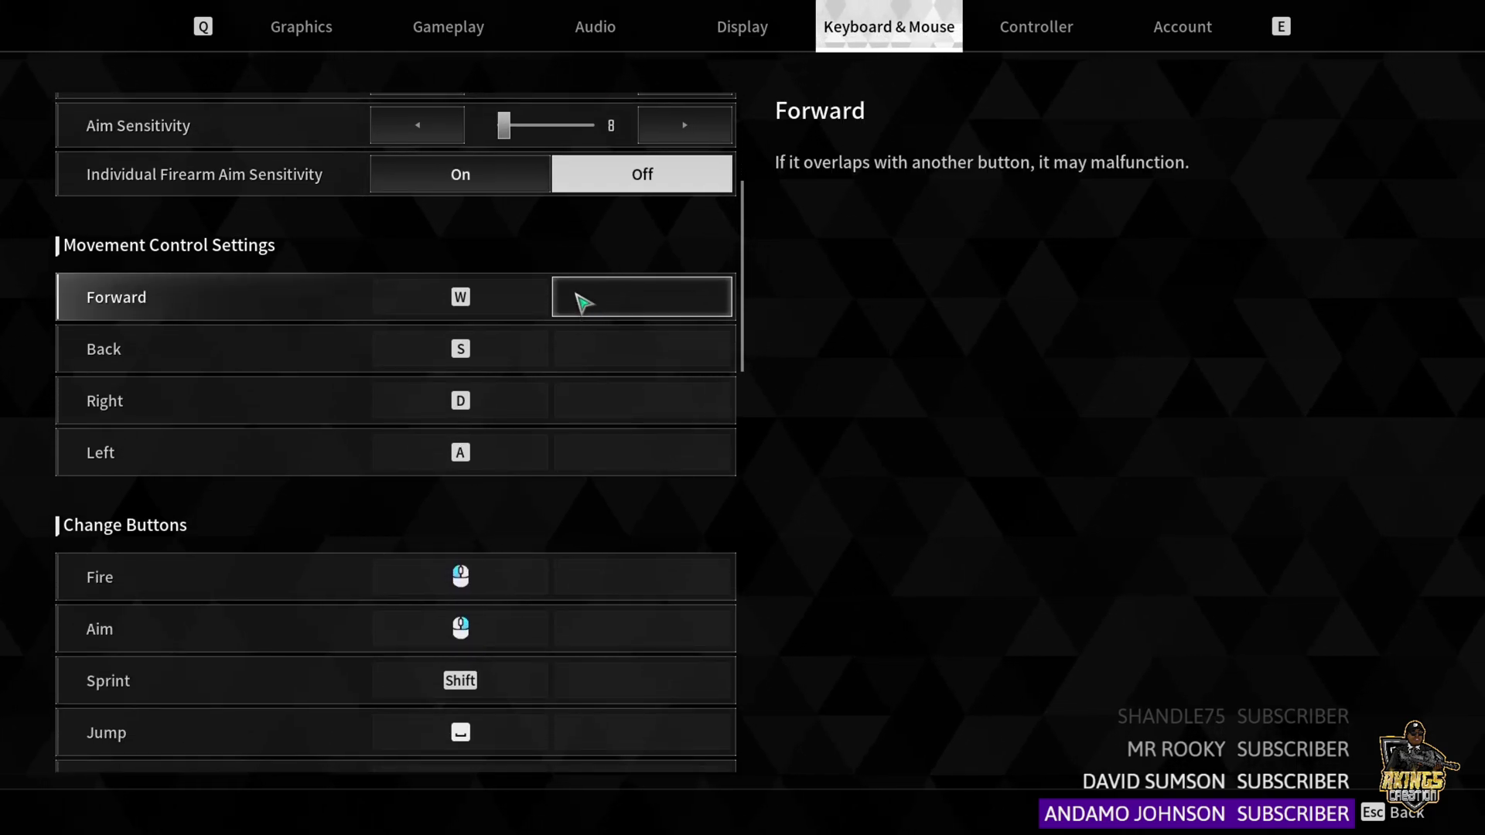
scroll(582, 323, down, 1)
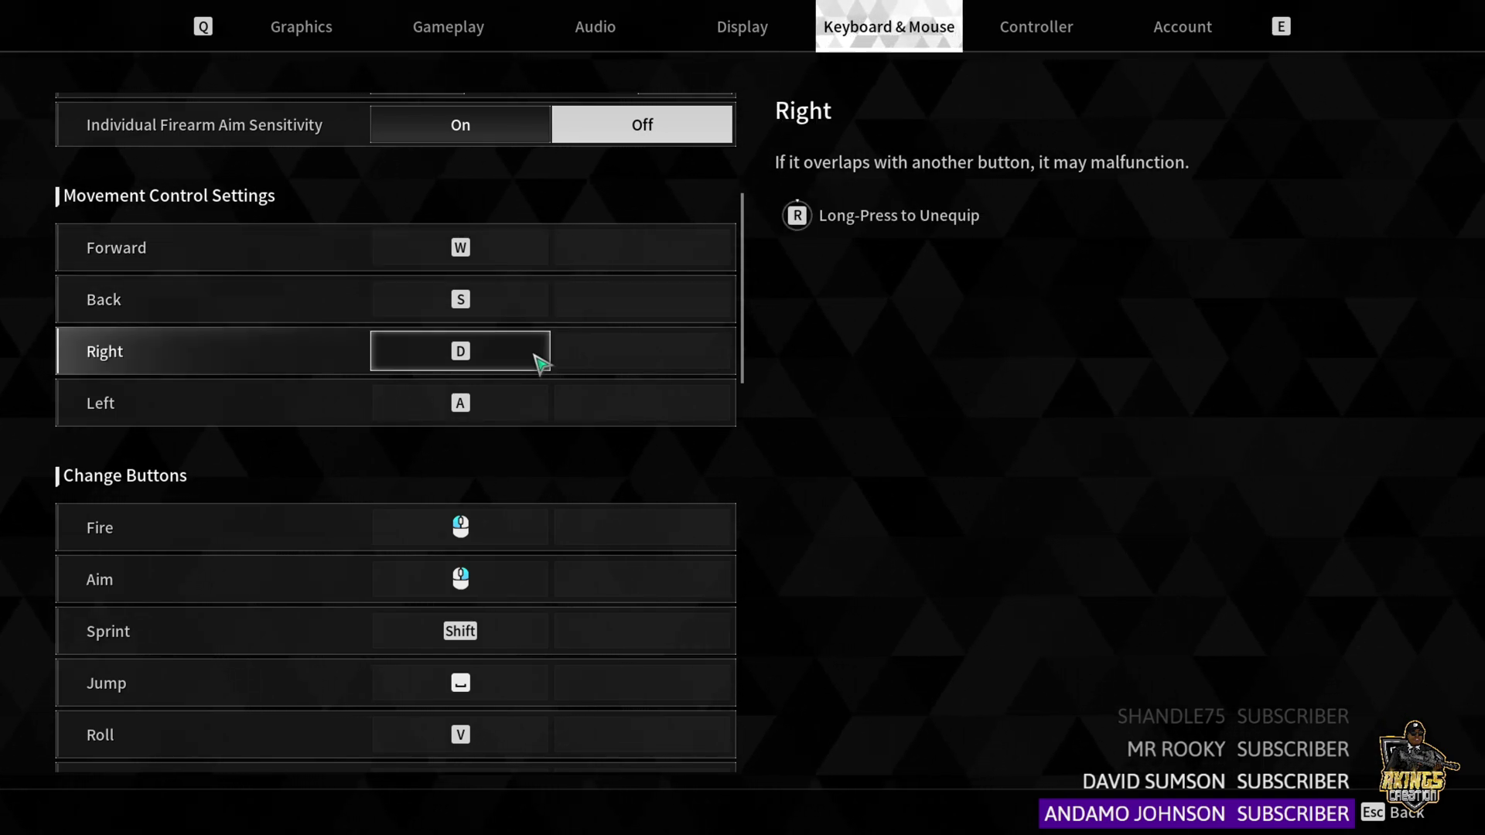
click(517, 242)
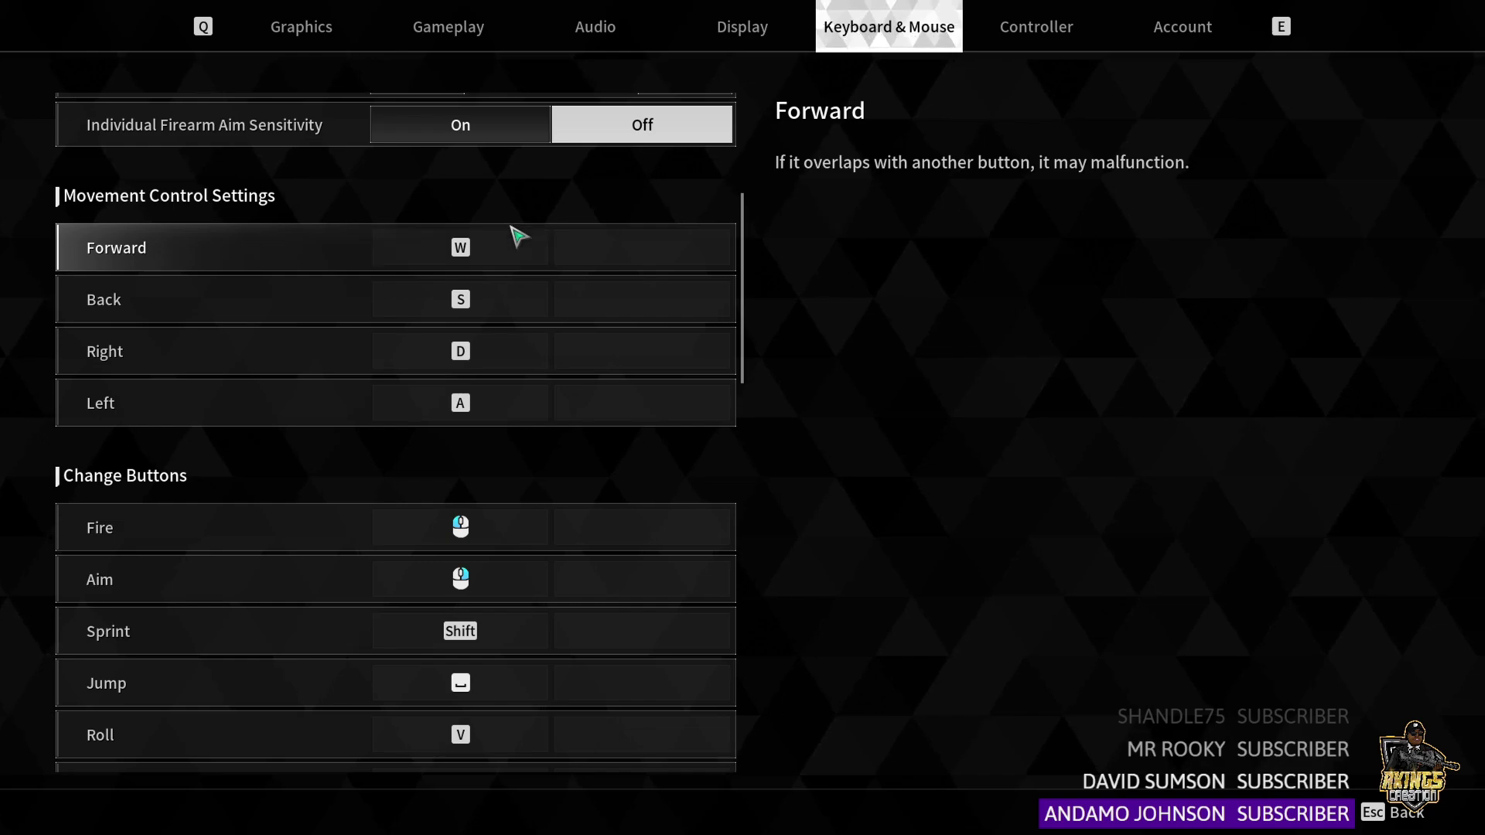
key(w)
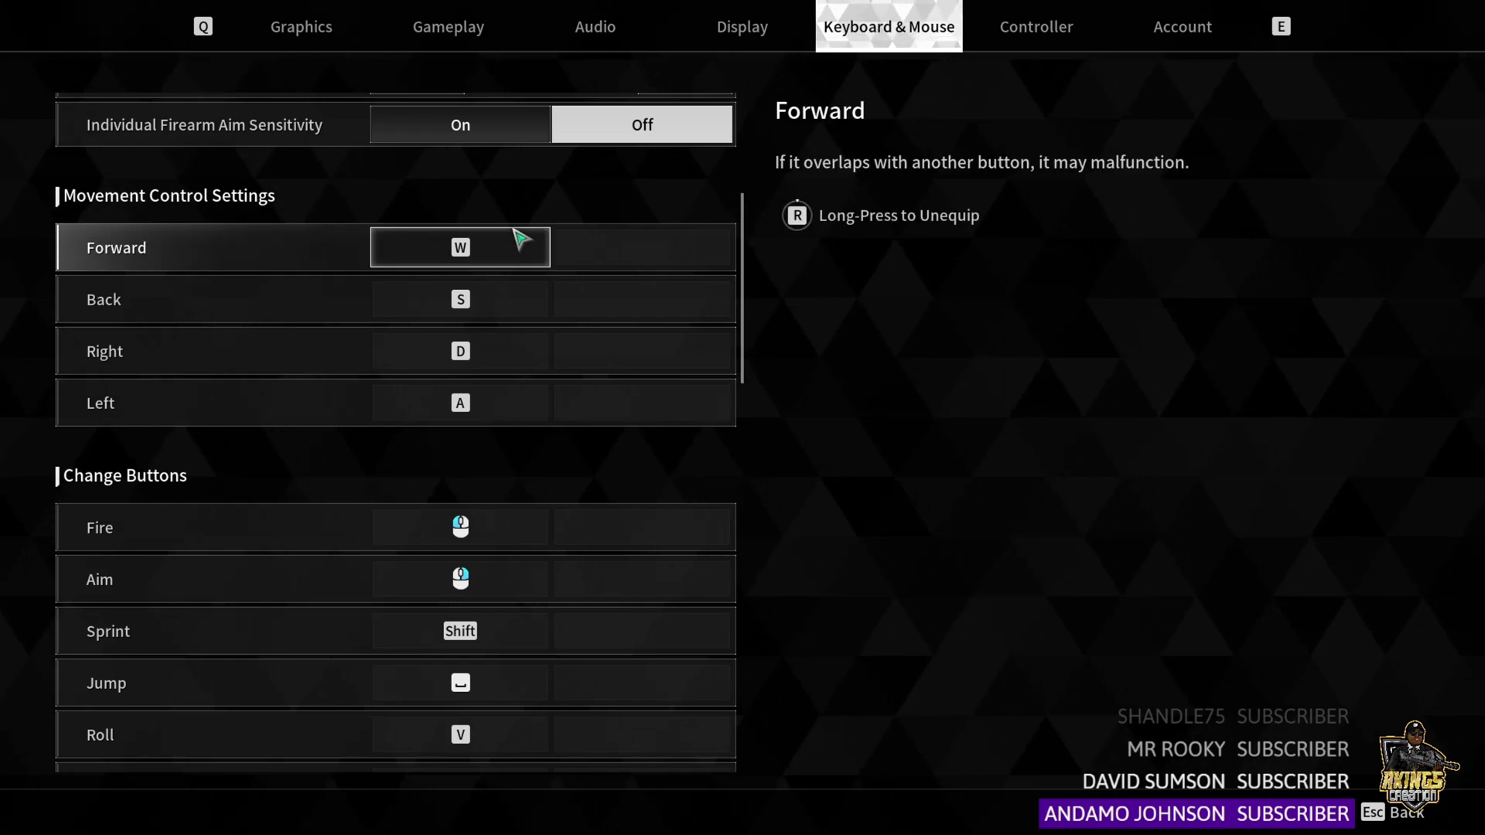
Step: Scroll through the remaining key bindings from Roll down to Sub Attack
scroll(534, 292, down, 5)
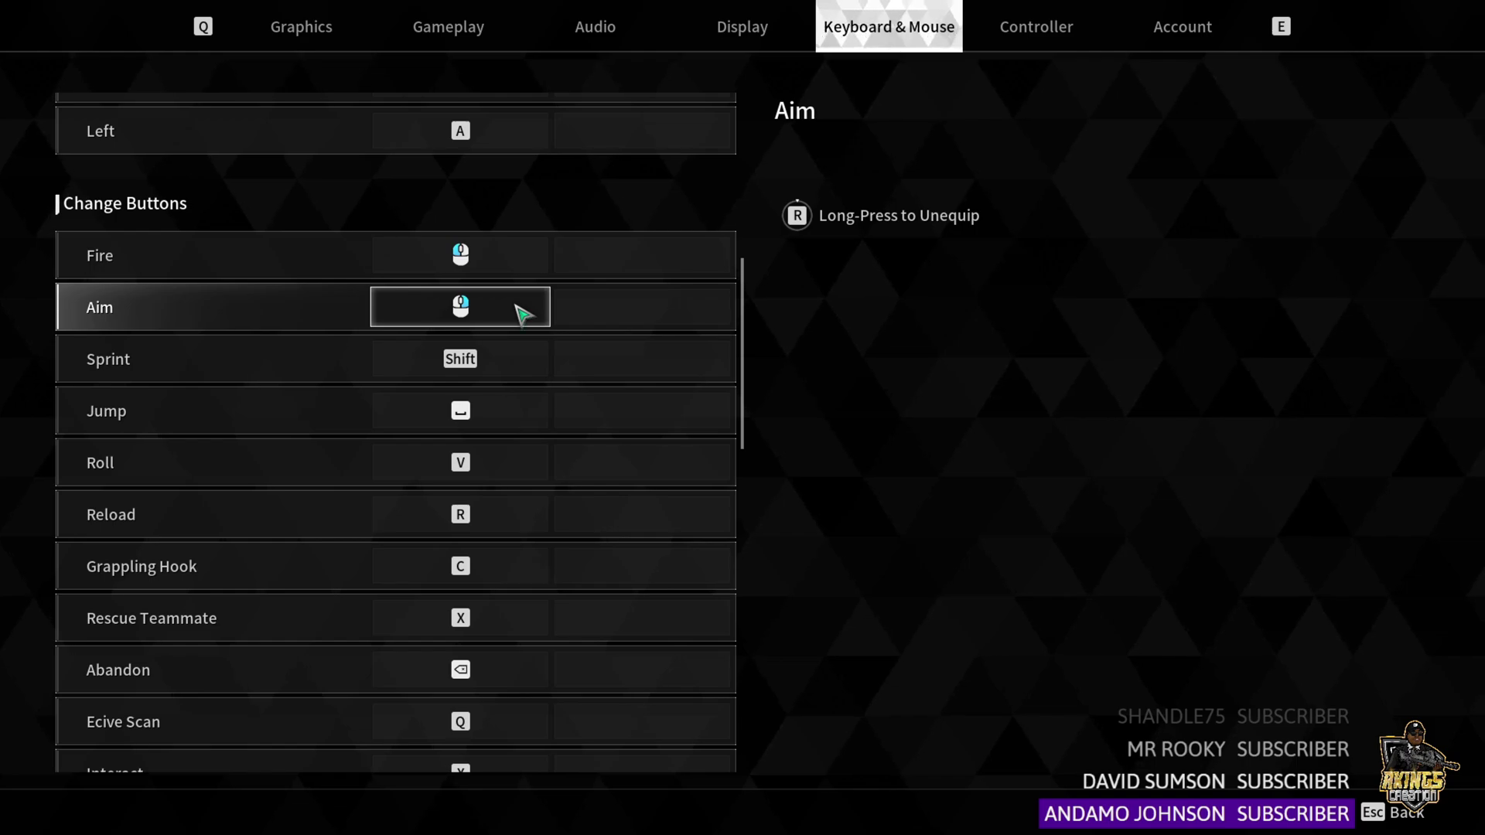
scroll(523, 289, down, 1)
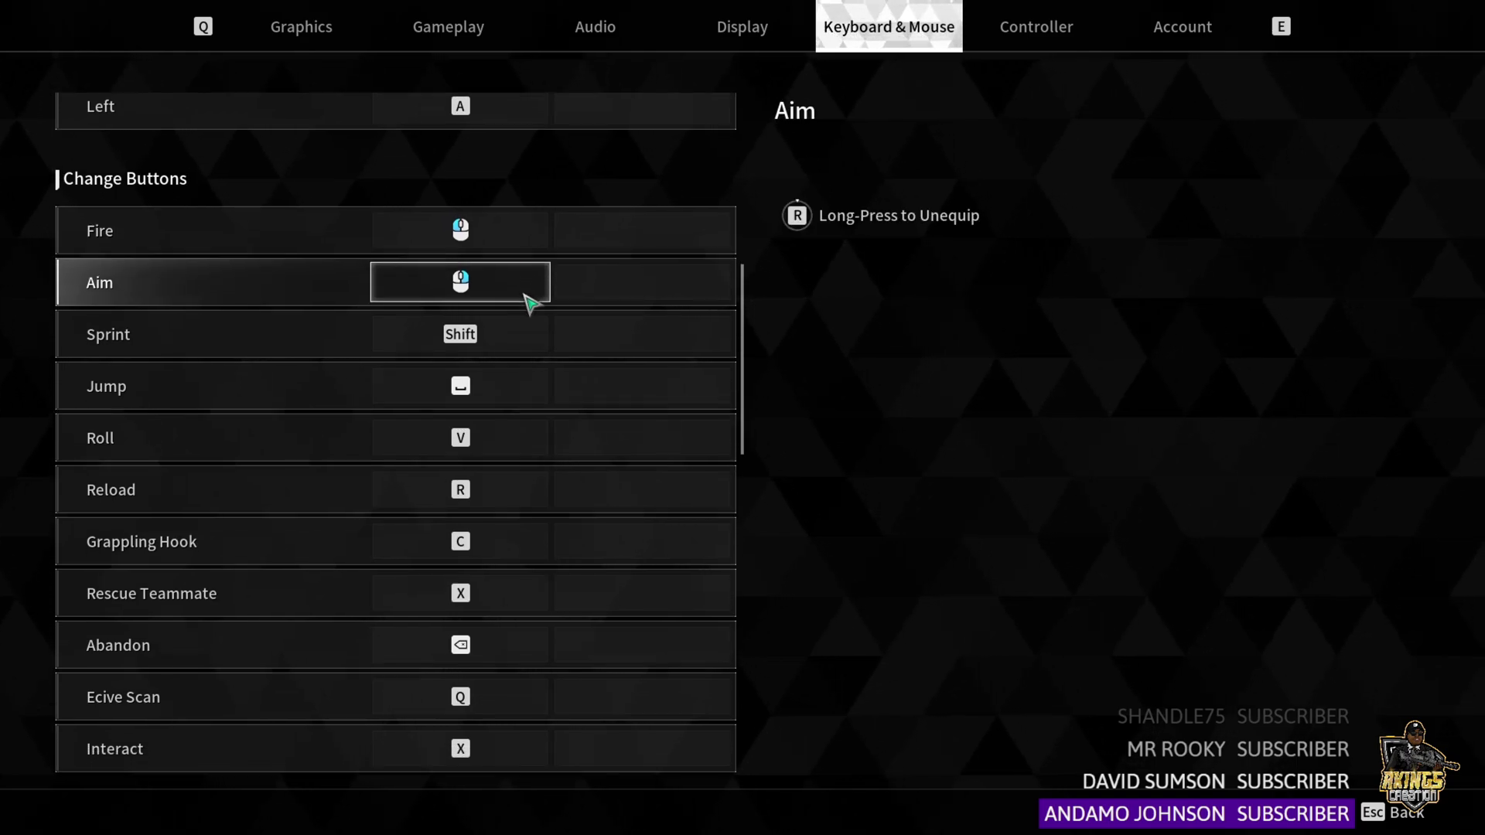
scroll(526, 308, down, 1)
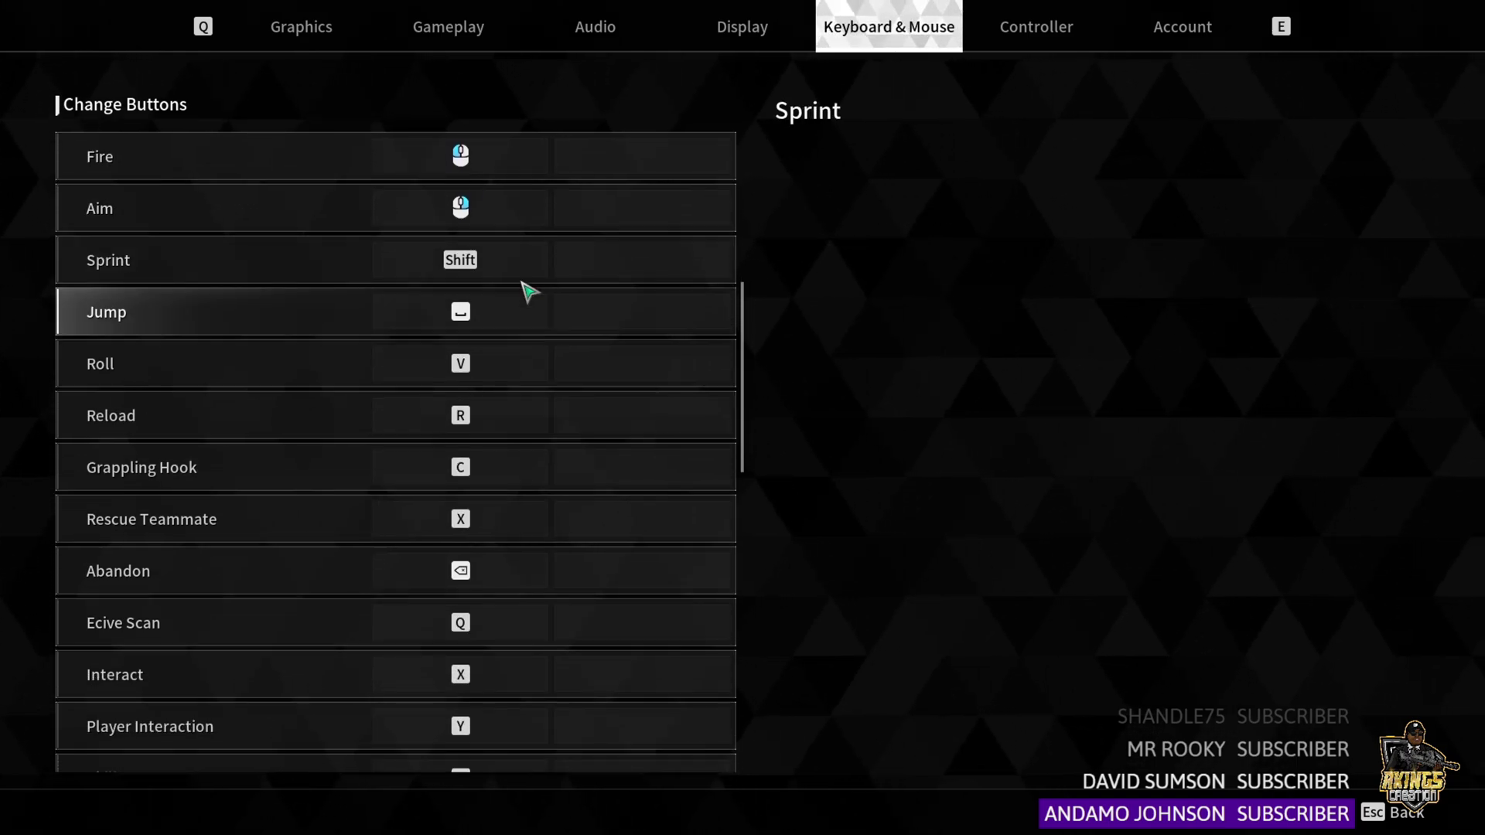
scroll(534, 261, down, 2)
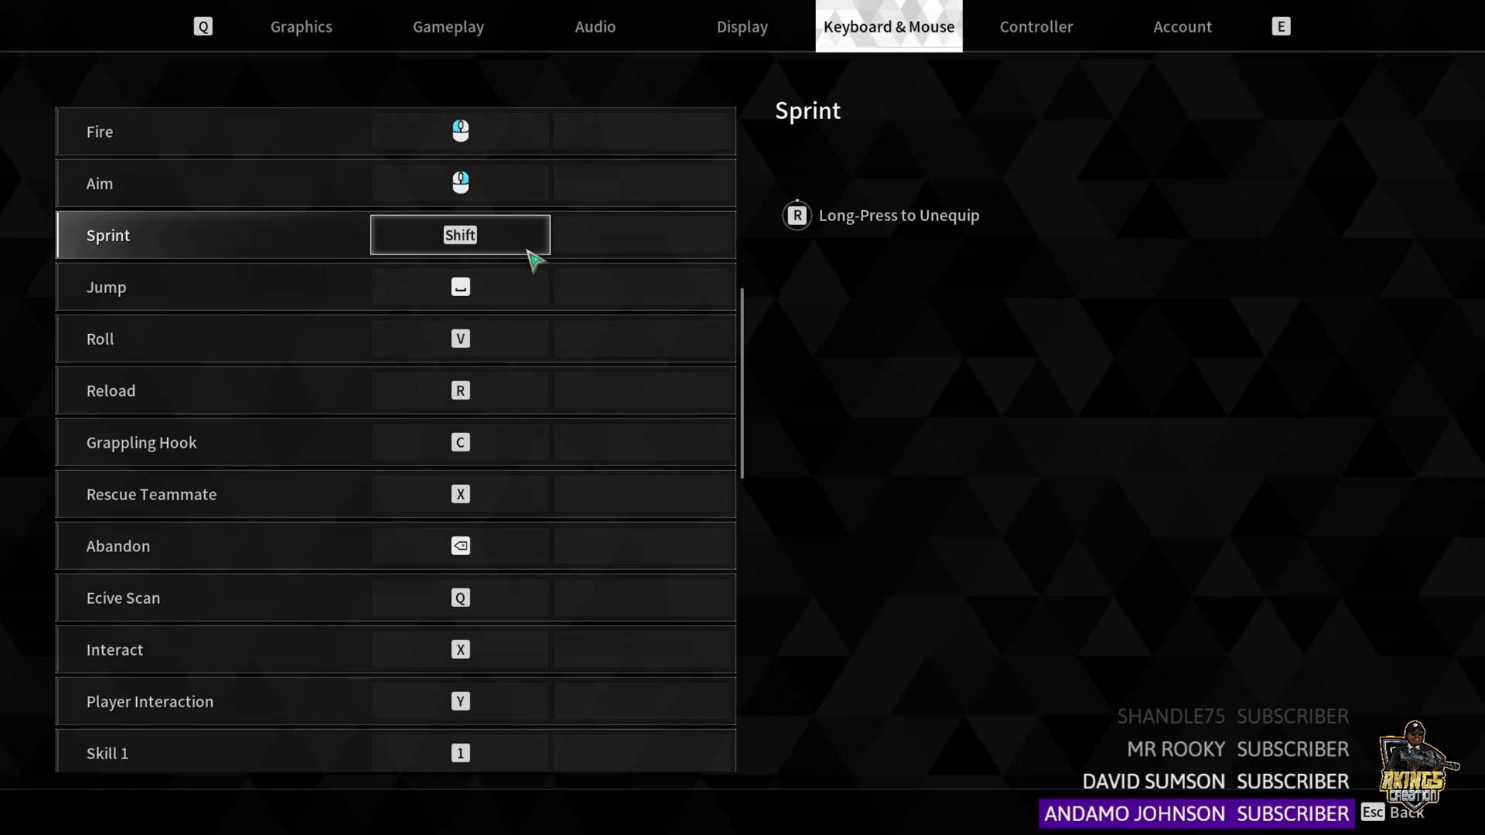
scroll(534, 263, down, 1)
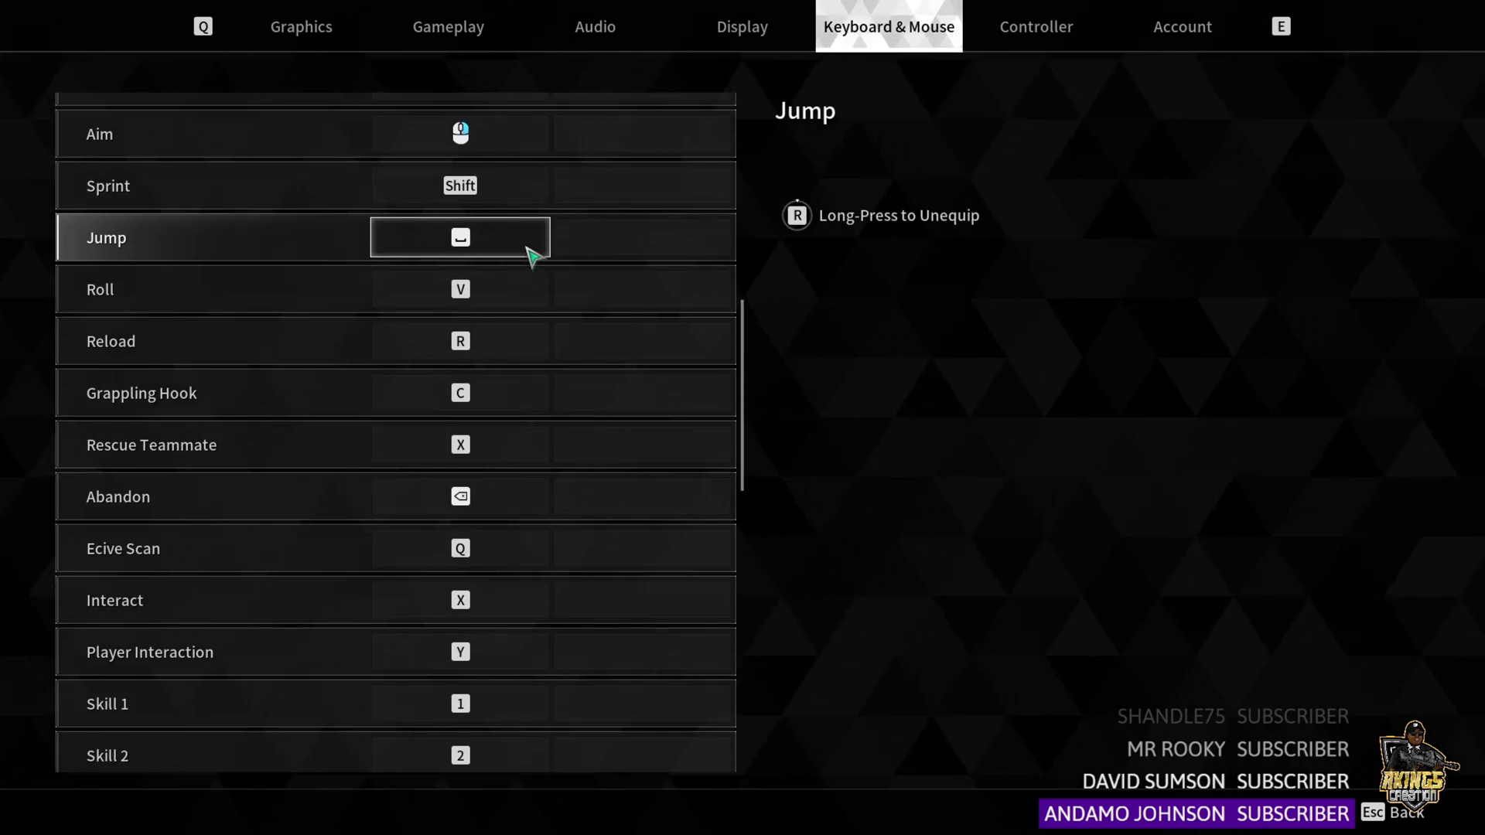
scroll(525, 282, down, 1)
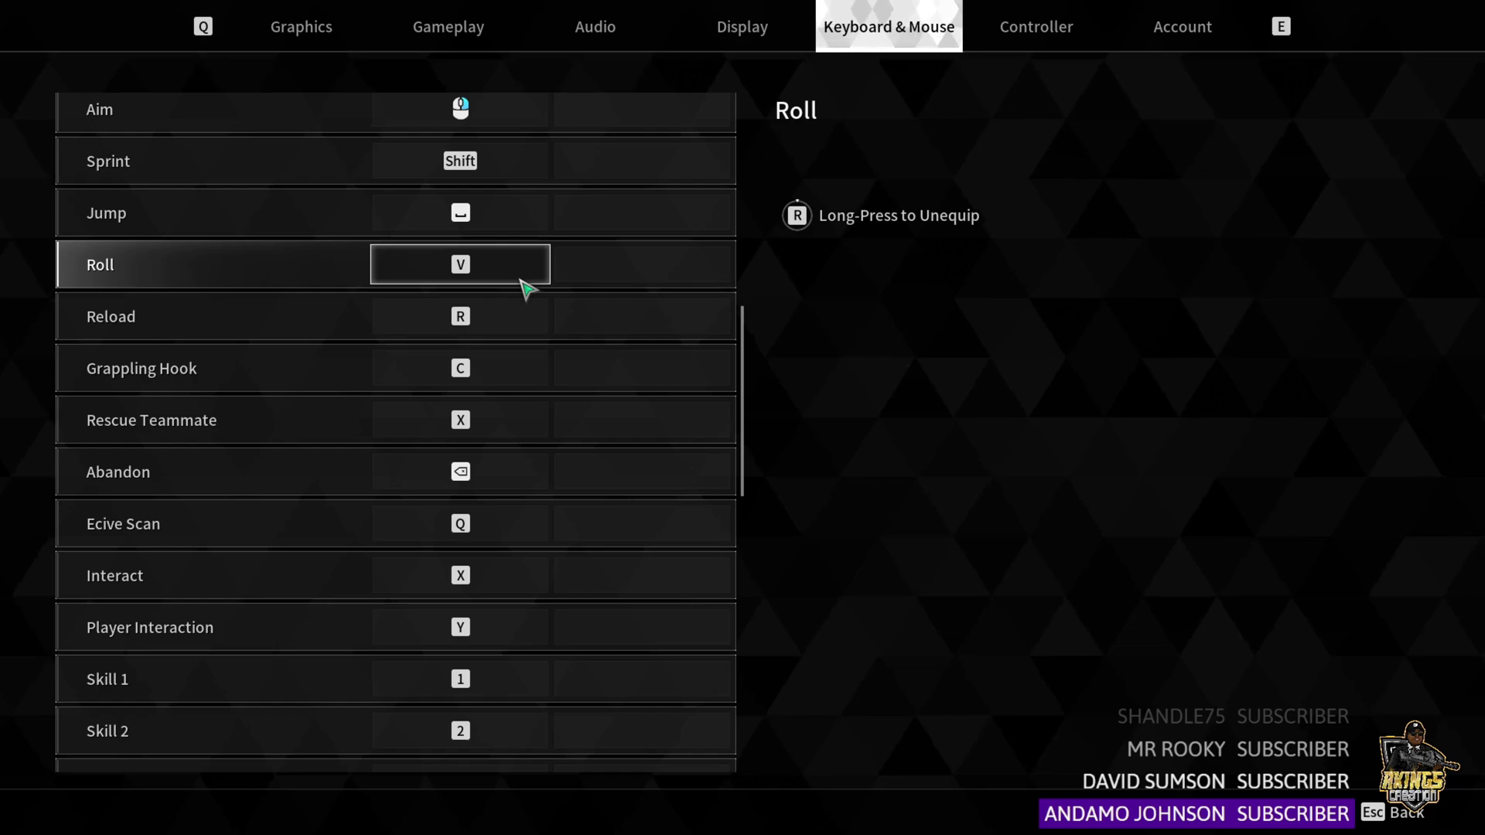
scroll(526, 289, down, 1)
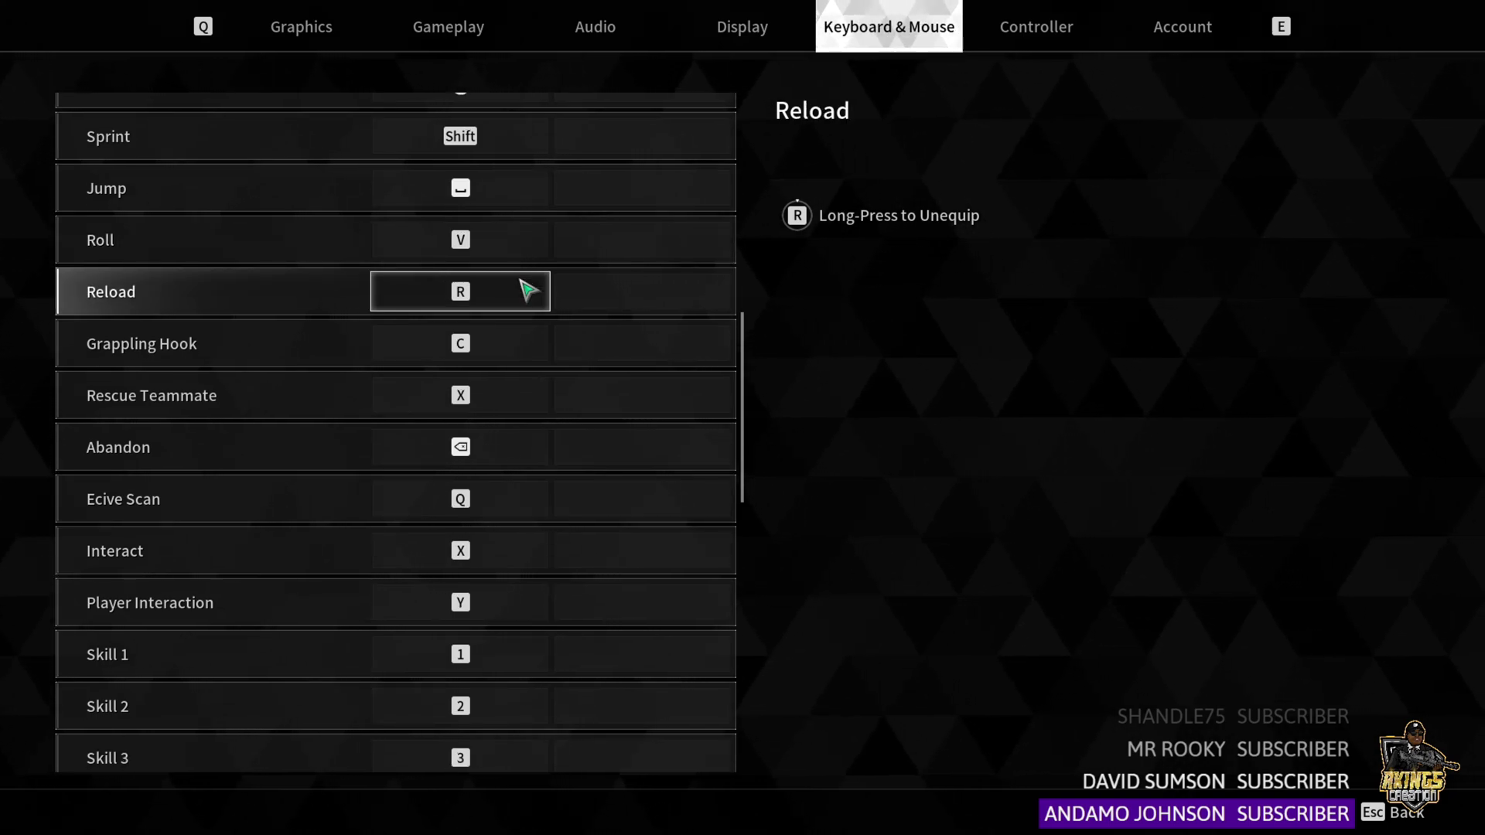
scroll(529, 289, down, 2)
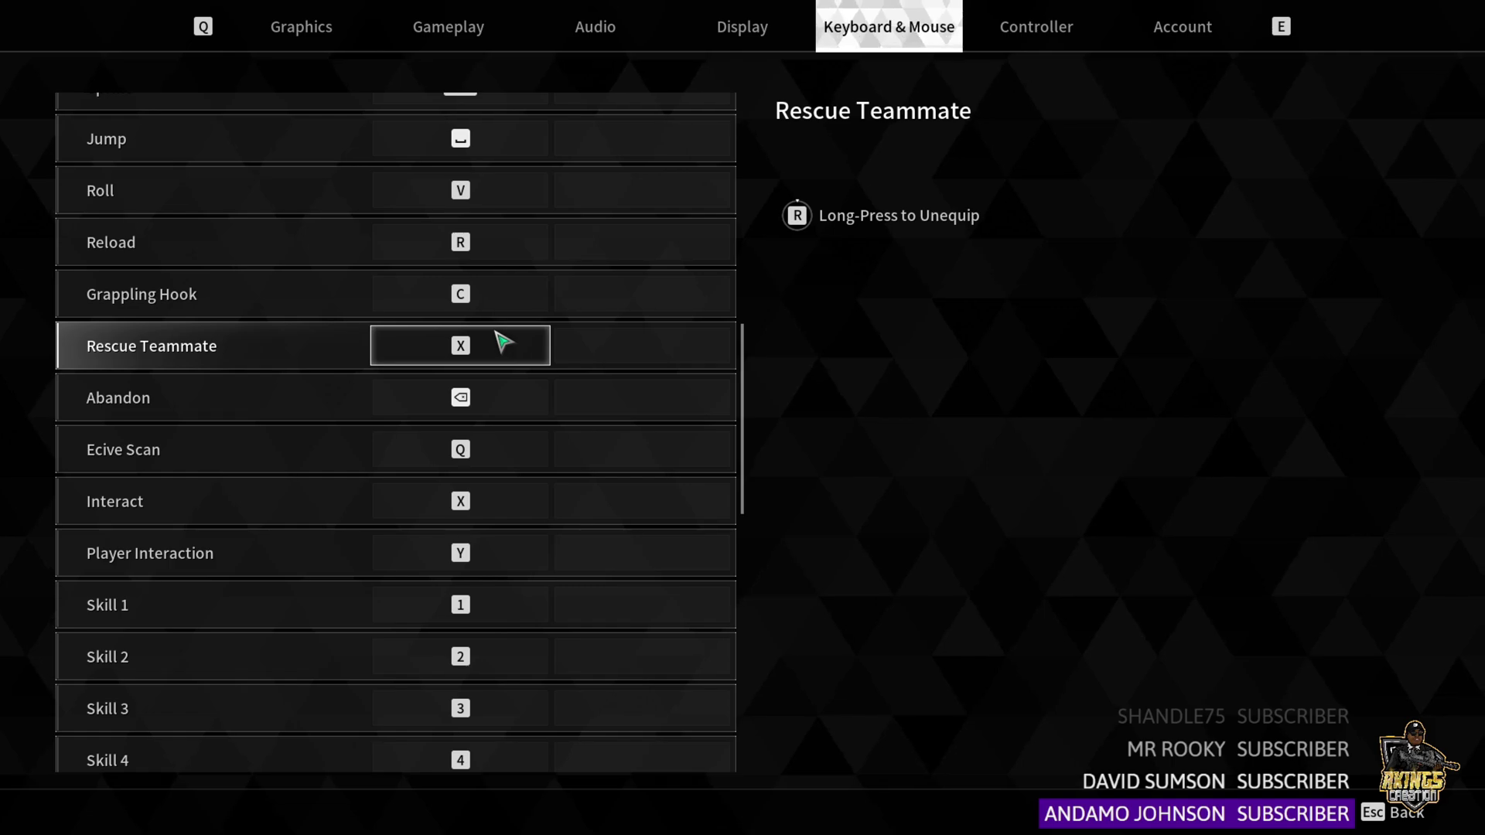
scroll(496, 341, down, 1)
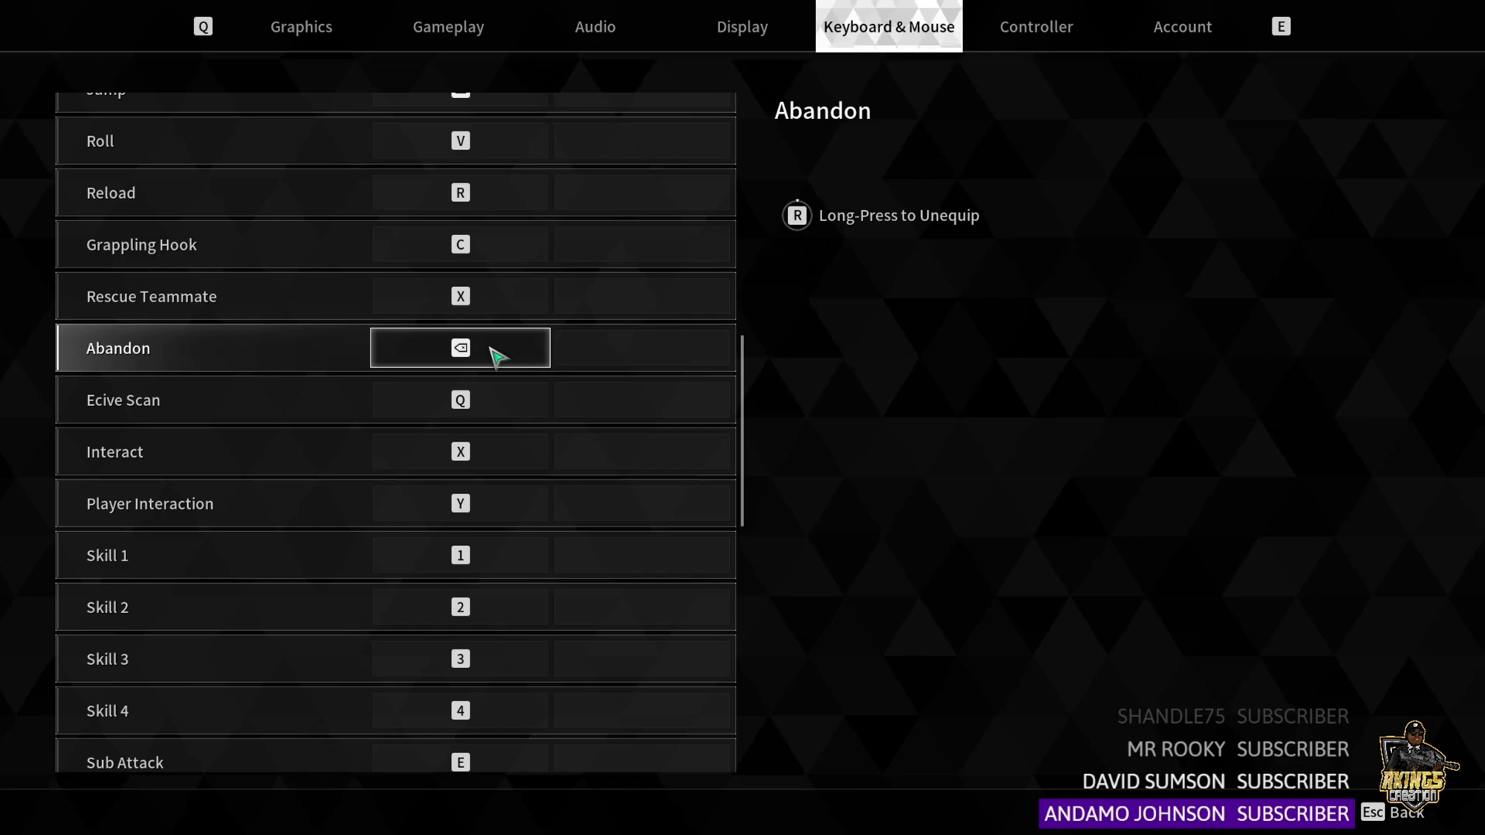
scroll(492, 354, down, 1)
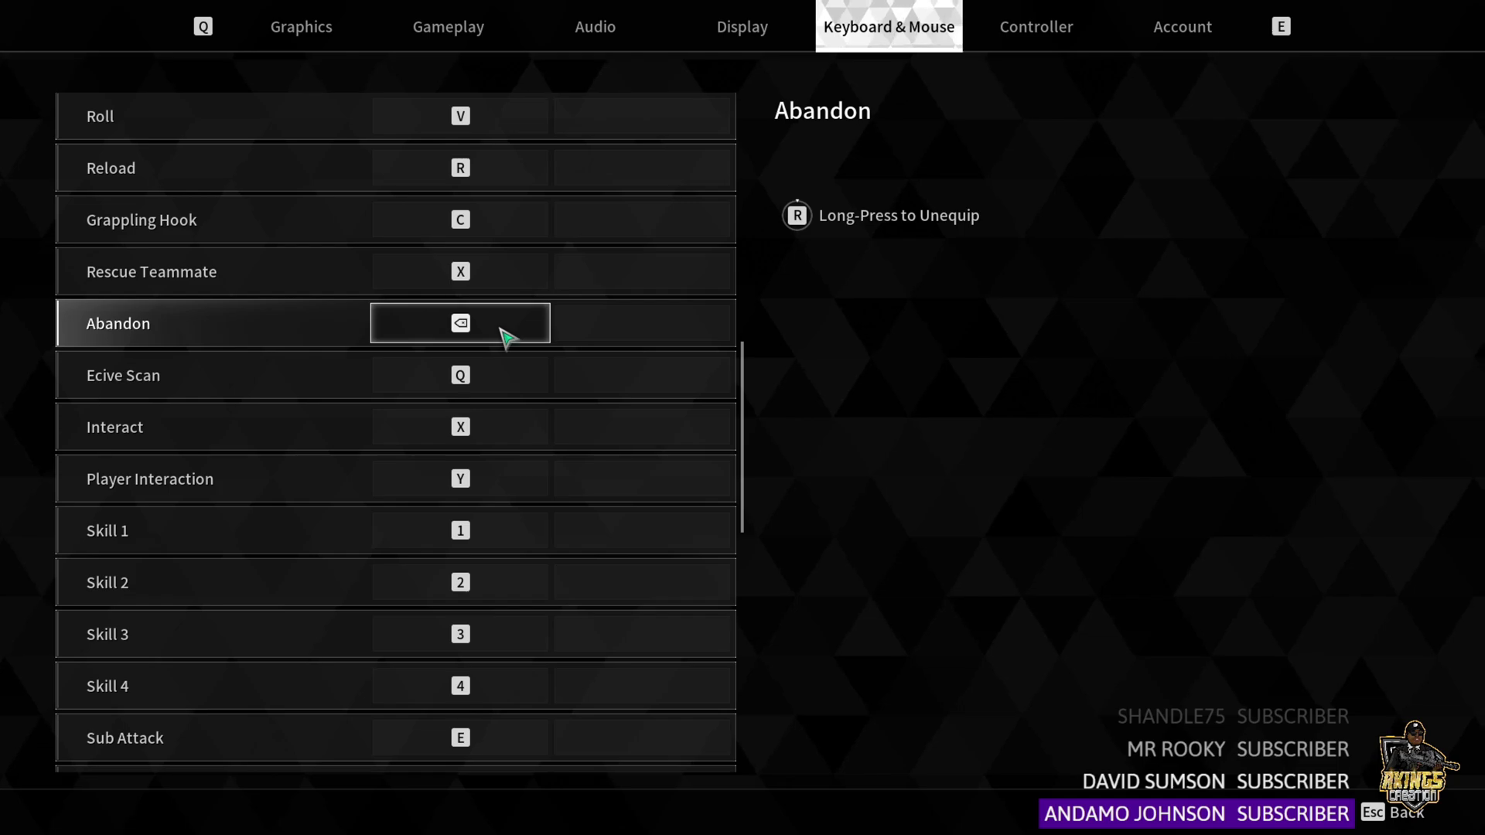
scroll(507, 338, down, 1)
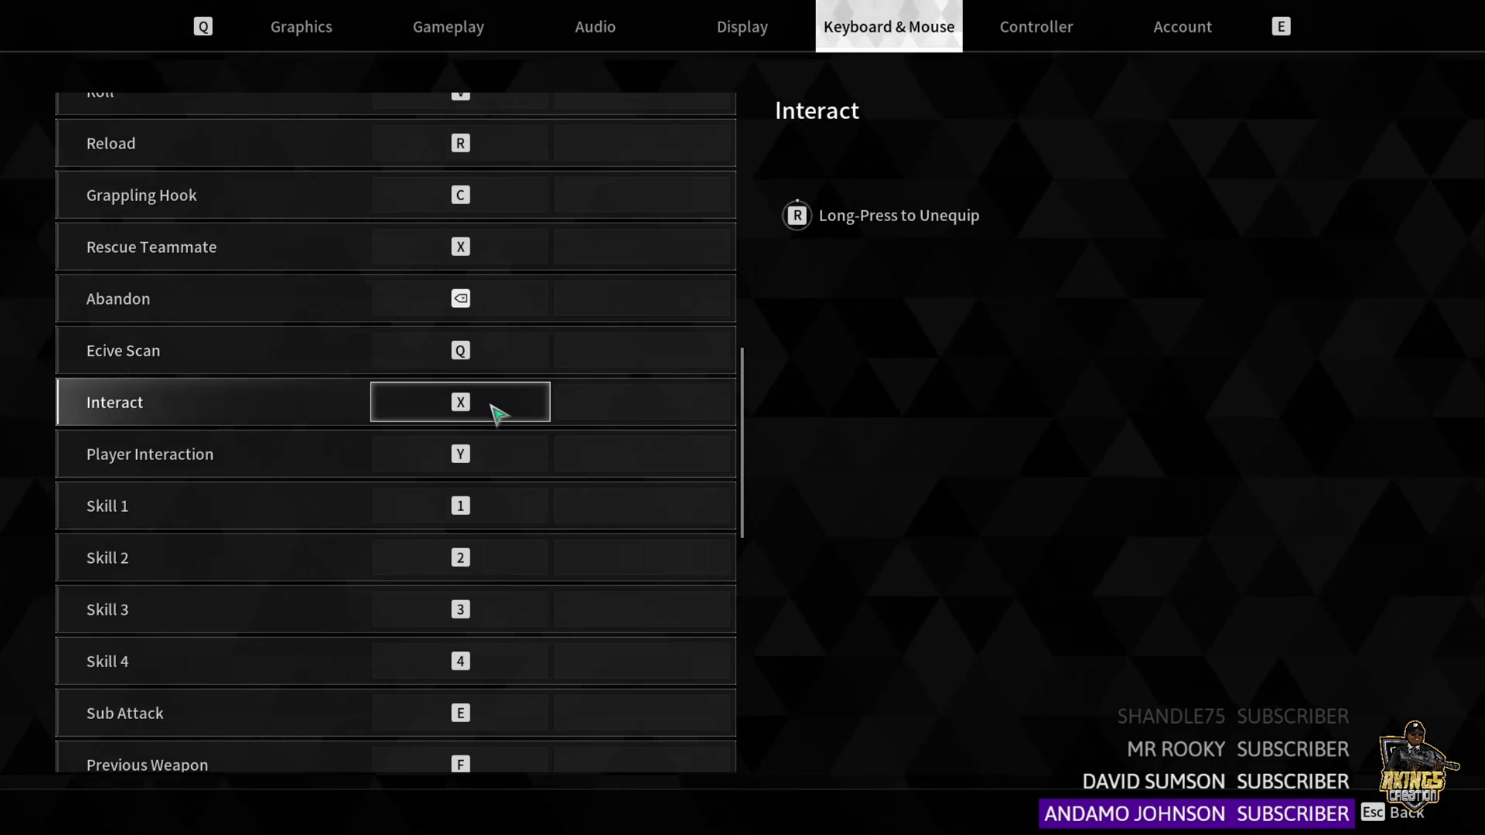
scroll(500, 420, down, 1)
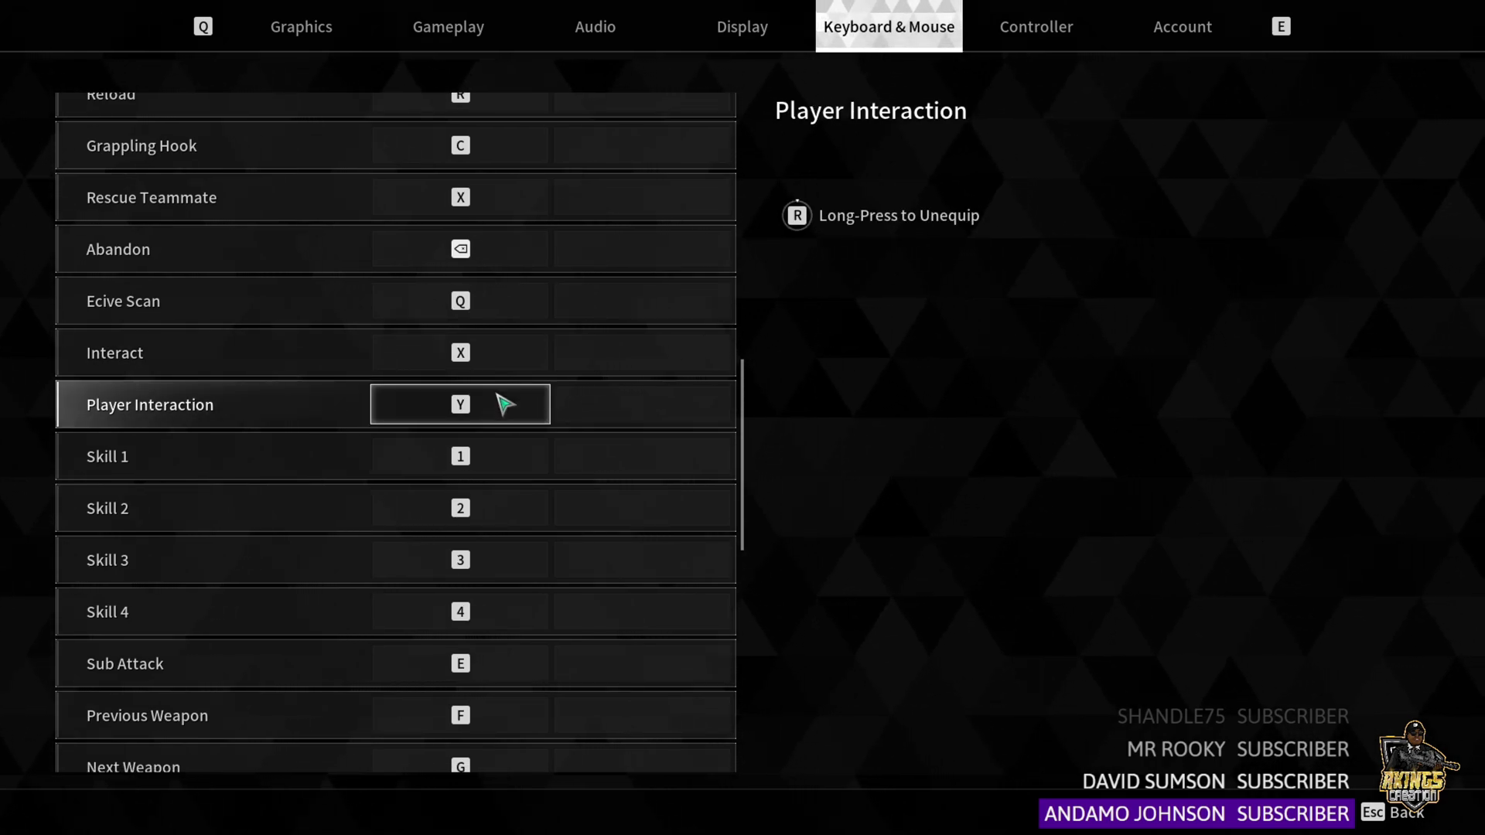
scroll(499, 474, down, 2)
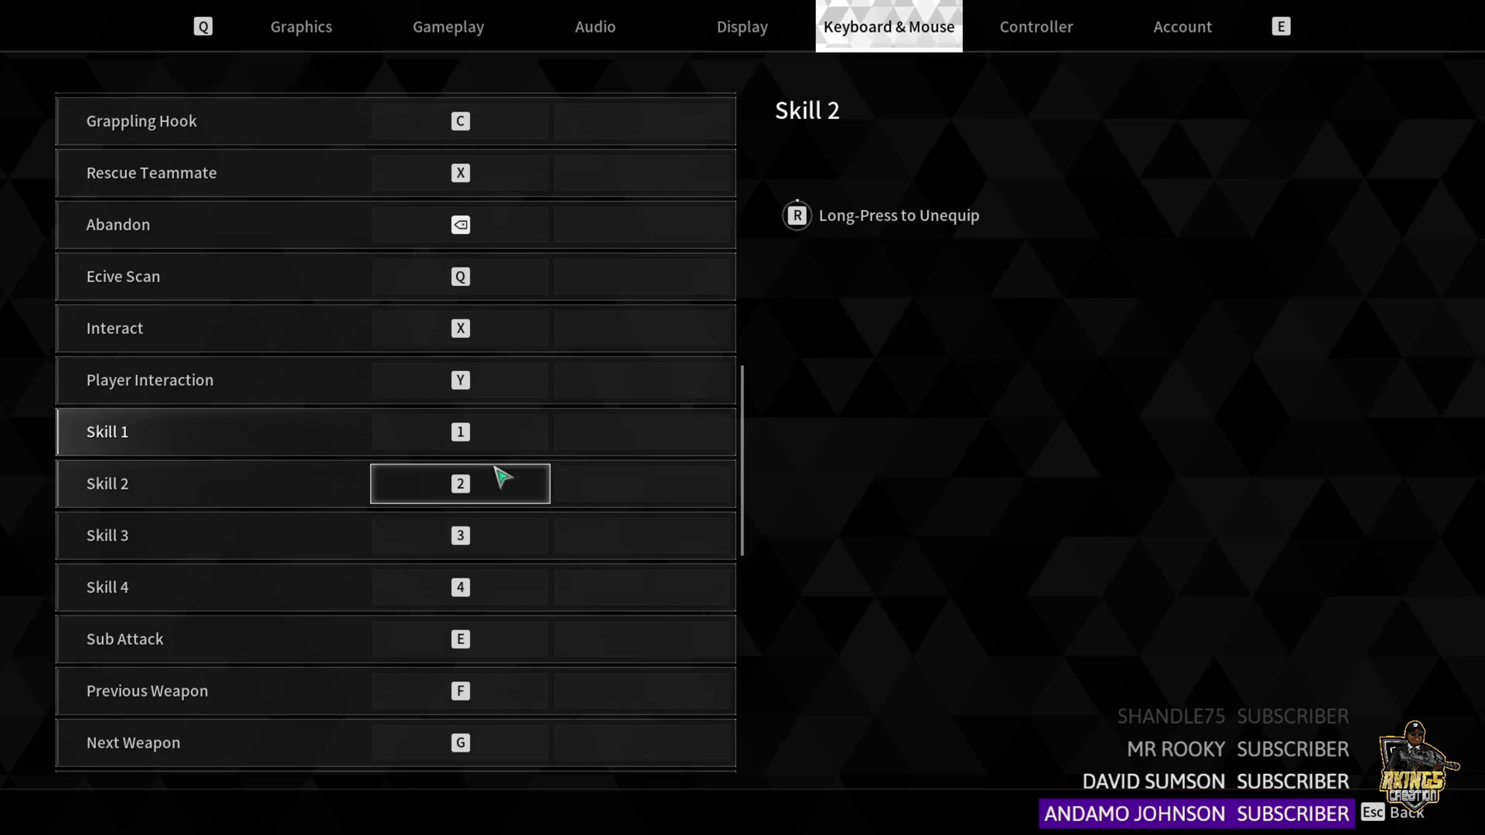
scroll(499, 473, down, 2)
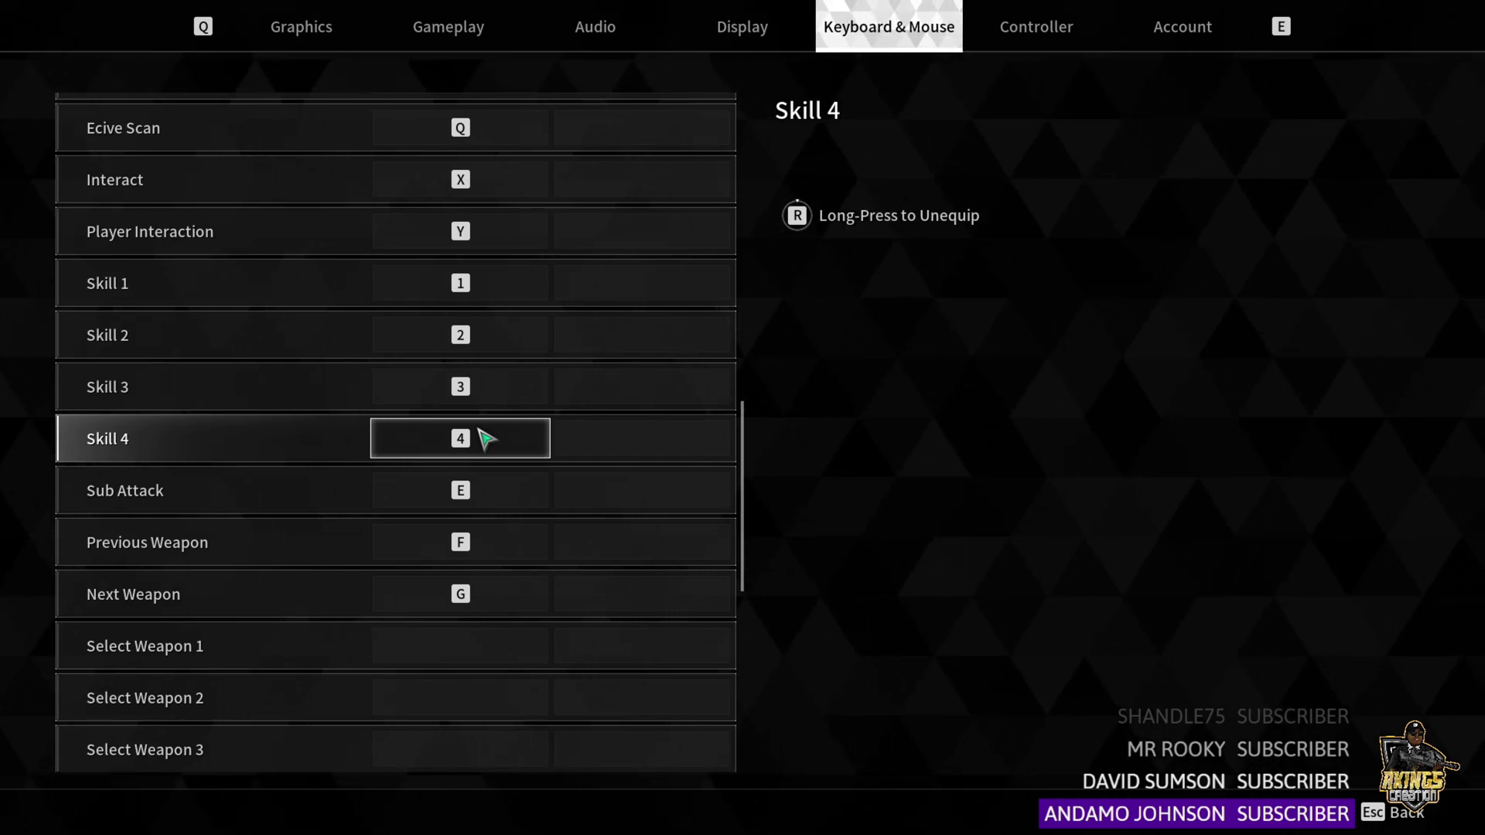
scroll(480, 503, down, 1)
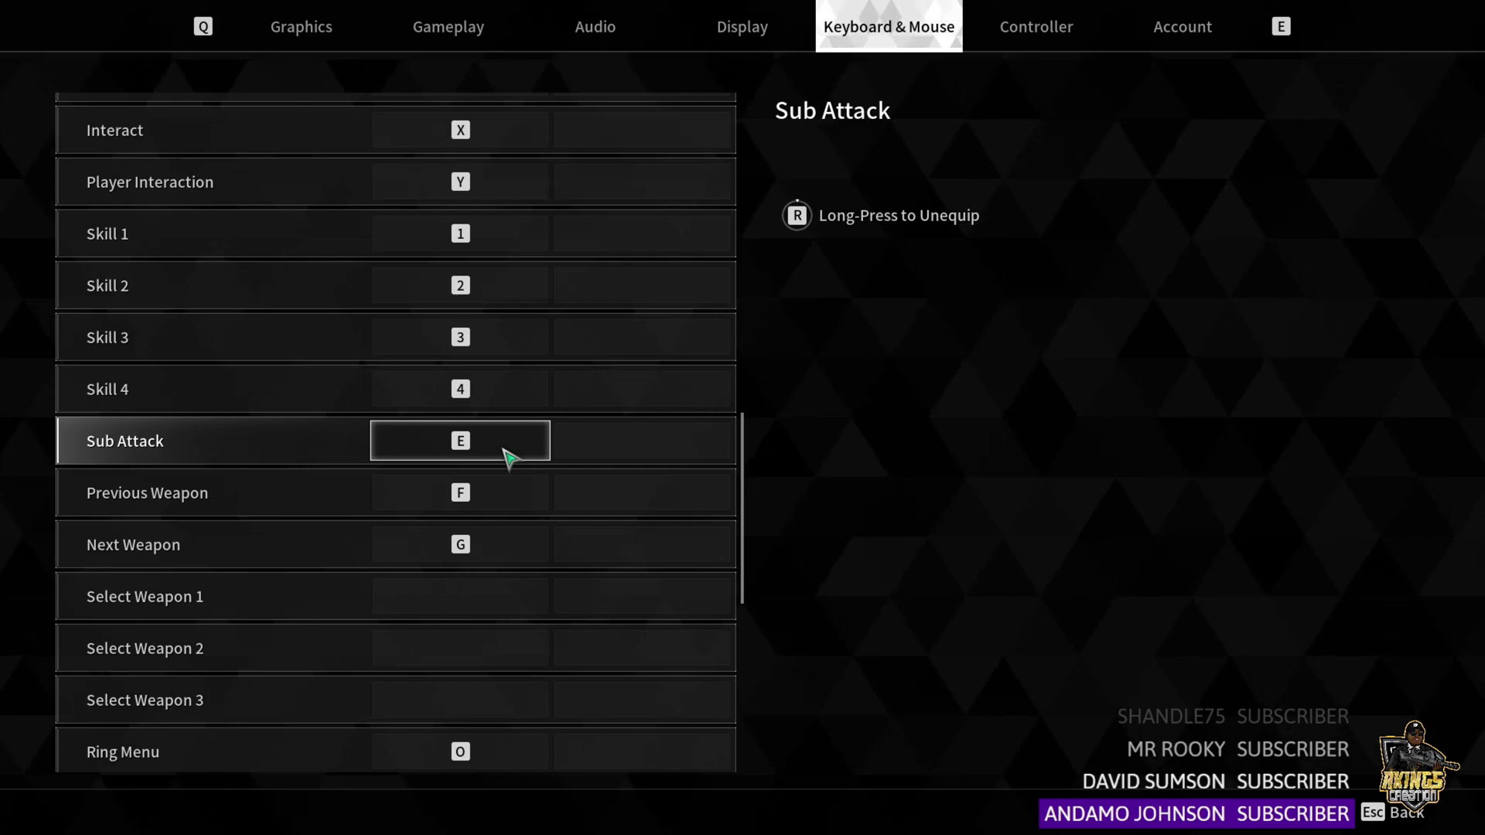
scroll(509, 460, down, 2)
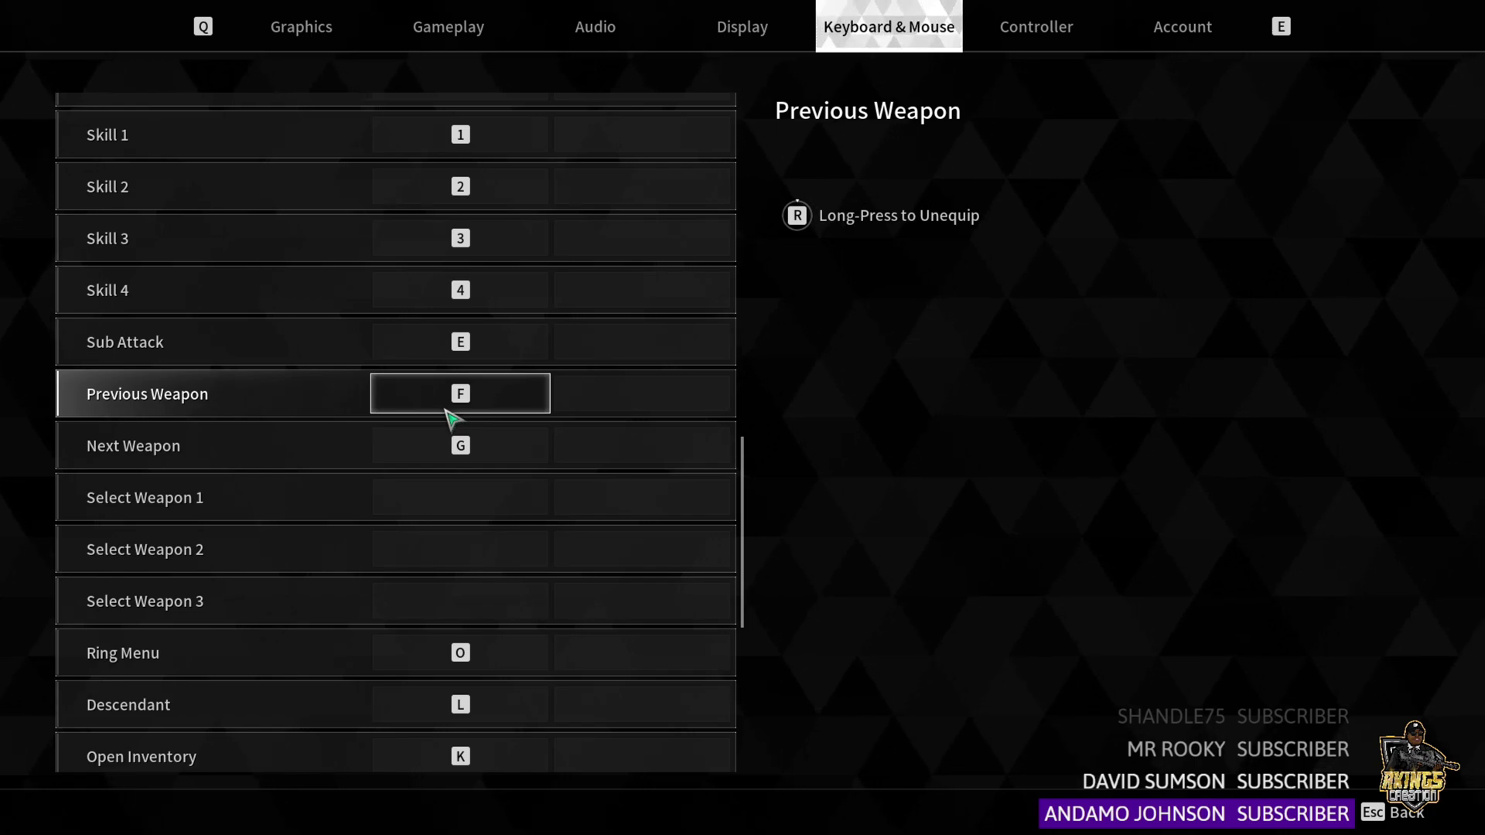
scroll(499, 392, down, 4)
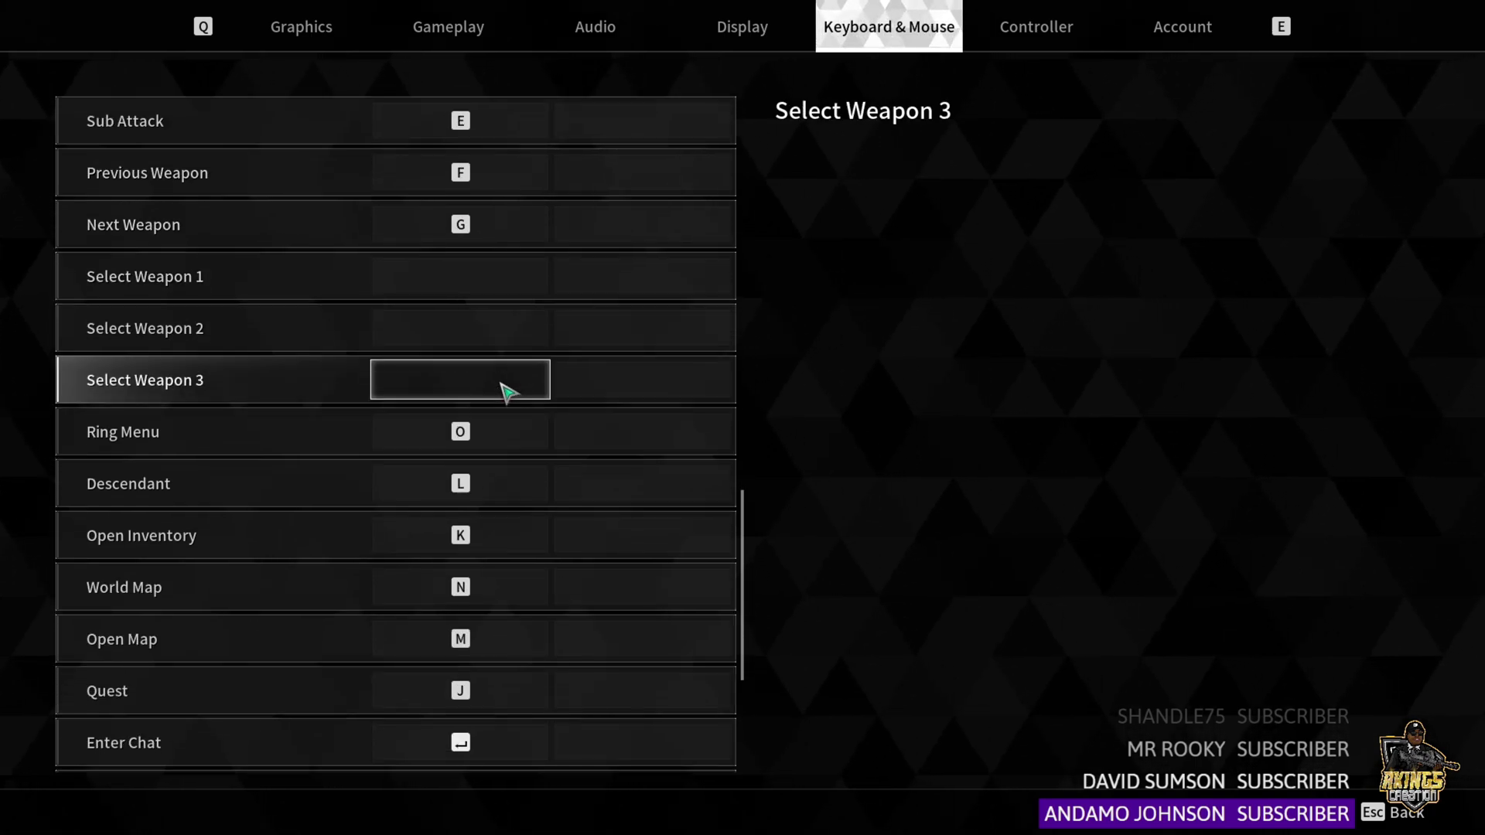
scroll(504, 388, down, 1)
scroll(506, 388, down, 1)
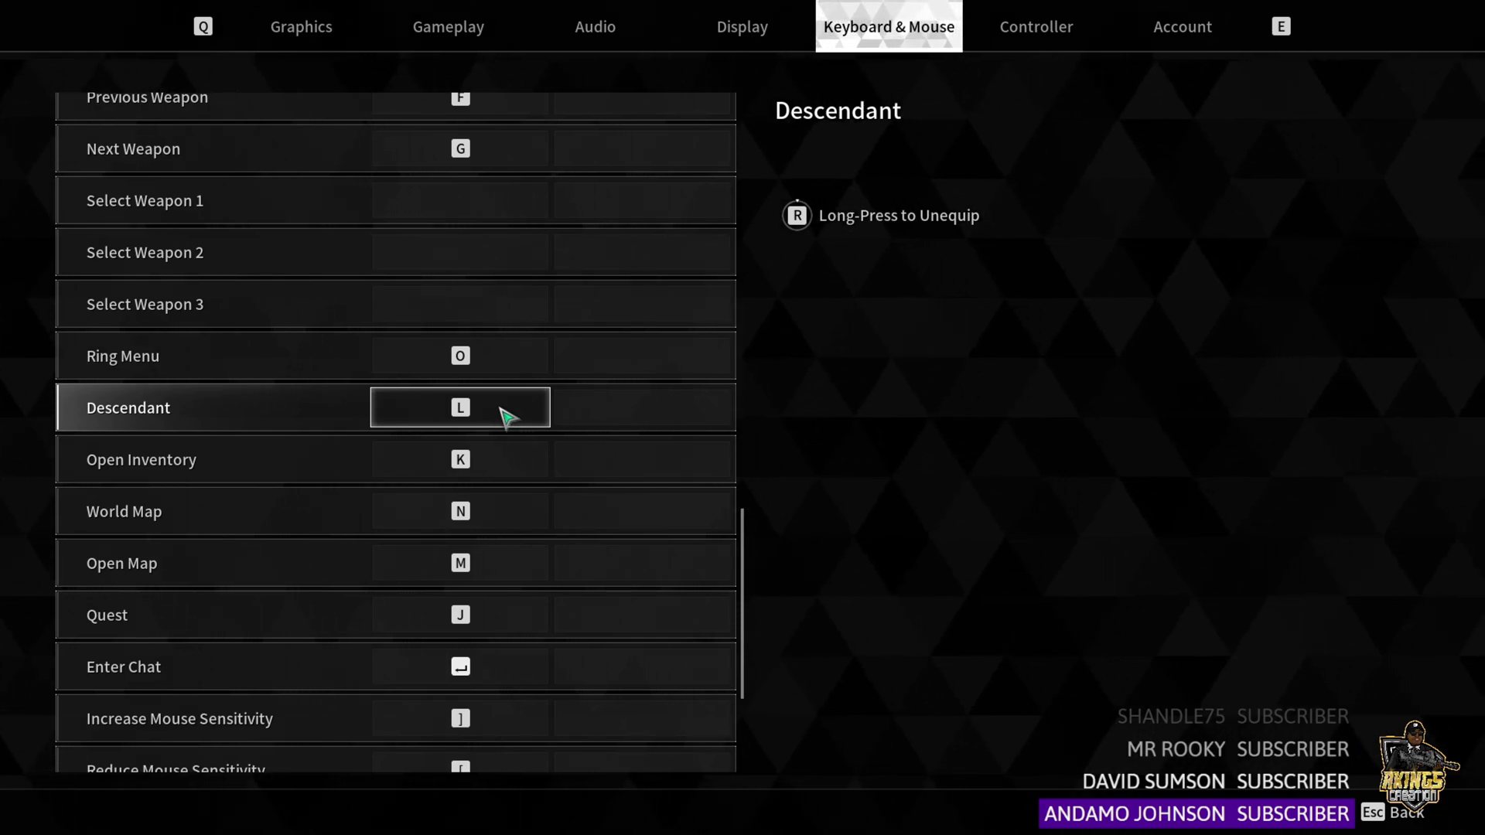
scroll(507, 418, down, 1)
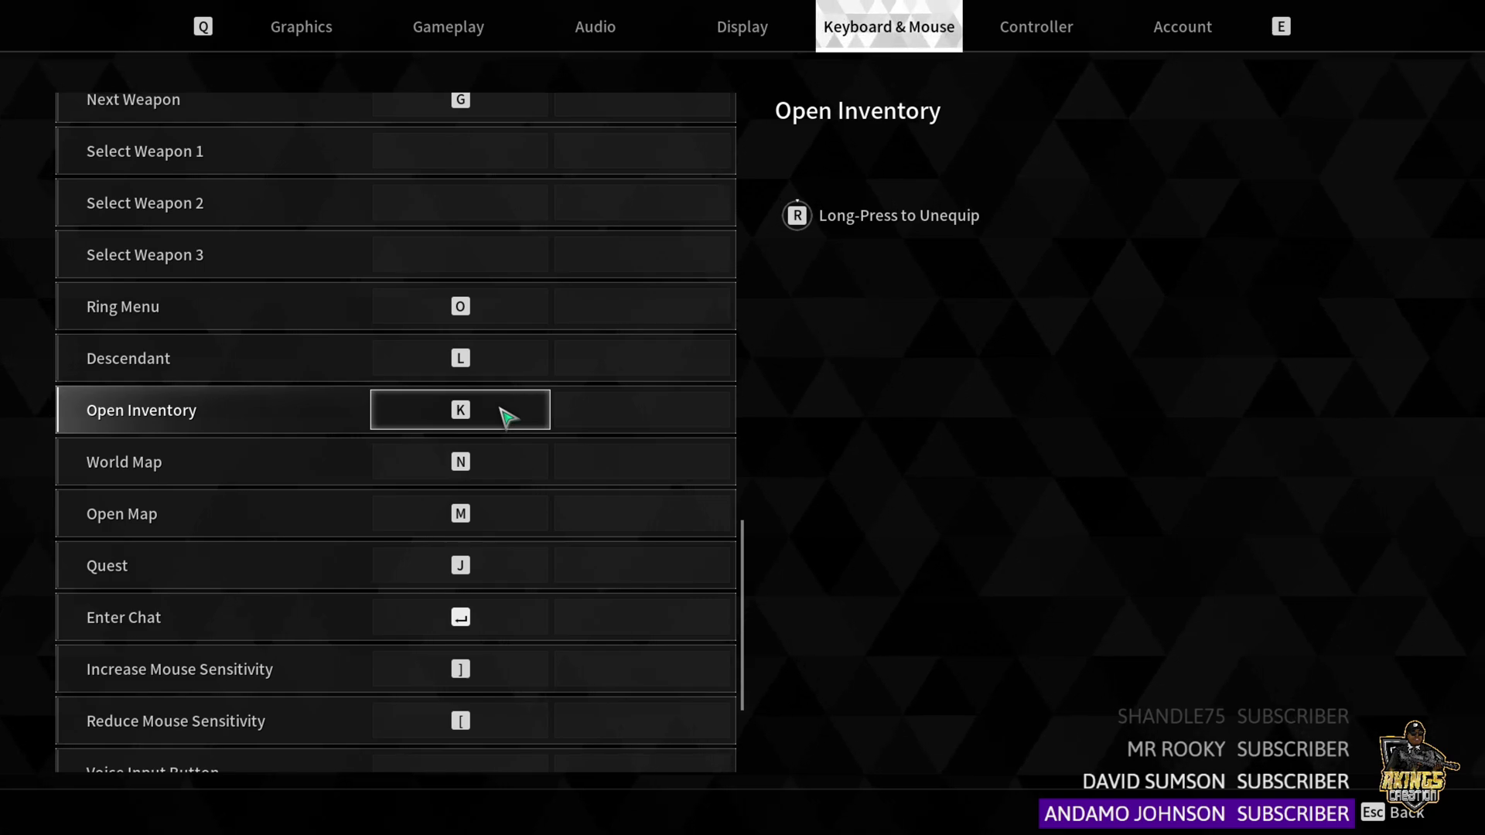
scroll(391, 464, down, 1)
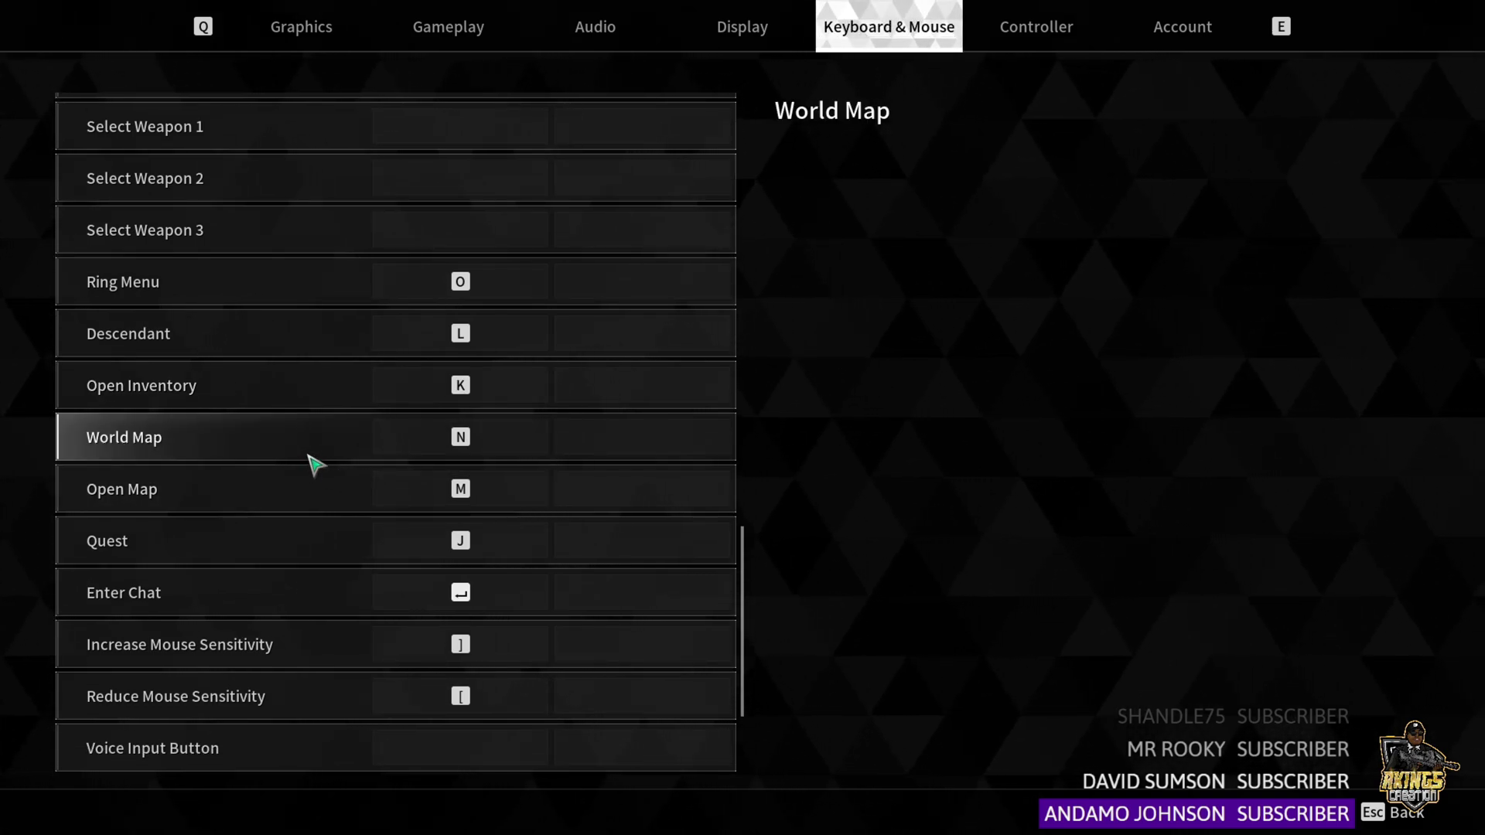
scroll(313, 458, down, 2)
Step: Scroll to the last key bindings: Quest J, Open Map M, World Map N, Inventory K
scroll(314, 456, down, 2)
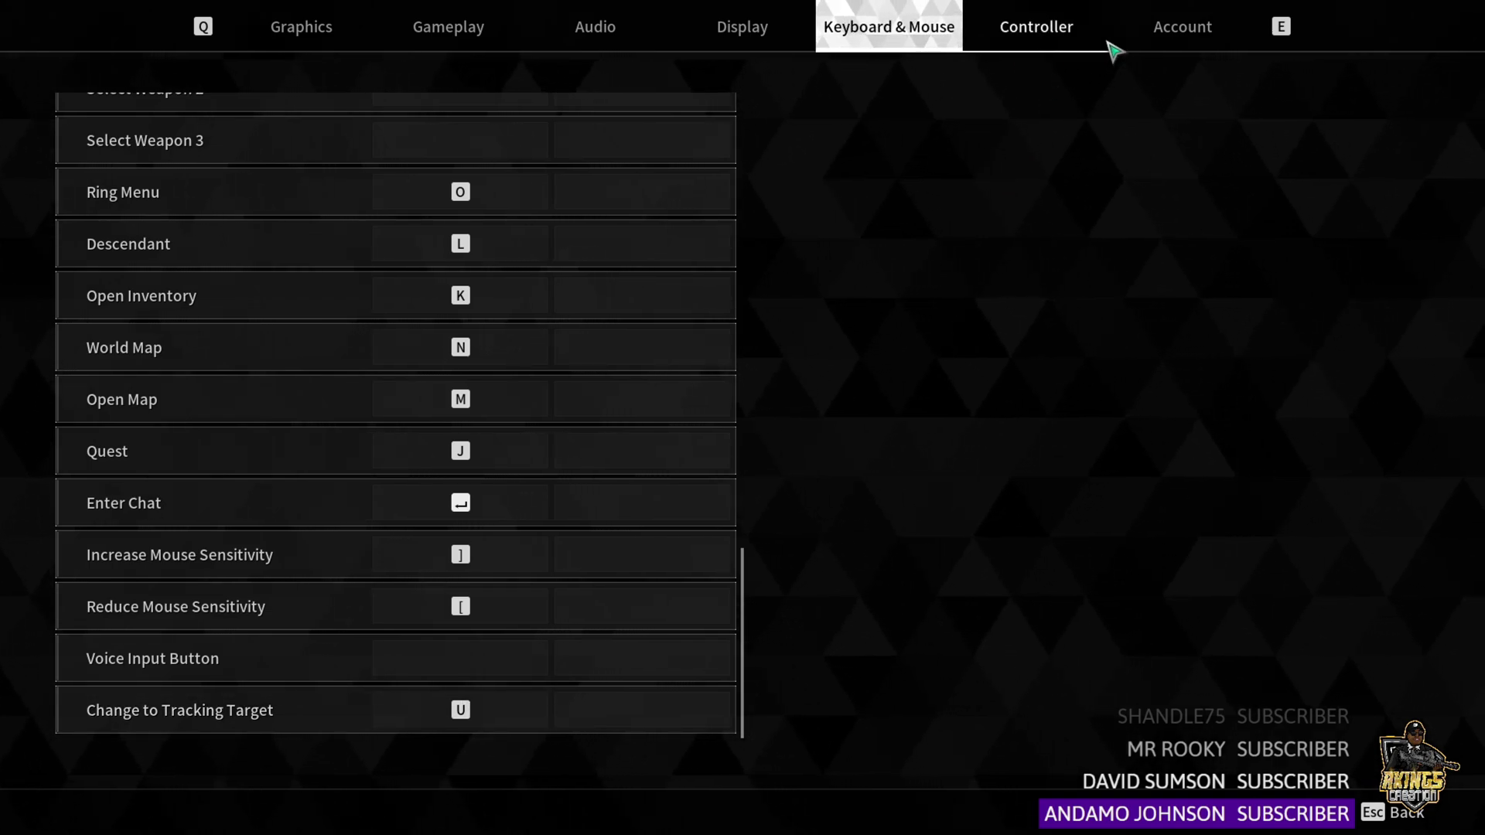
Step: Check the Account and Controller settings, ending back on the Keyboard & Mouse page
click(1150, 50)
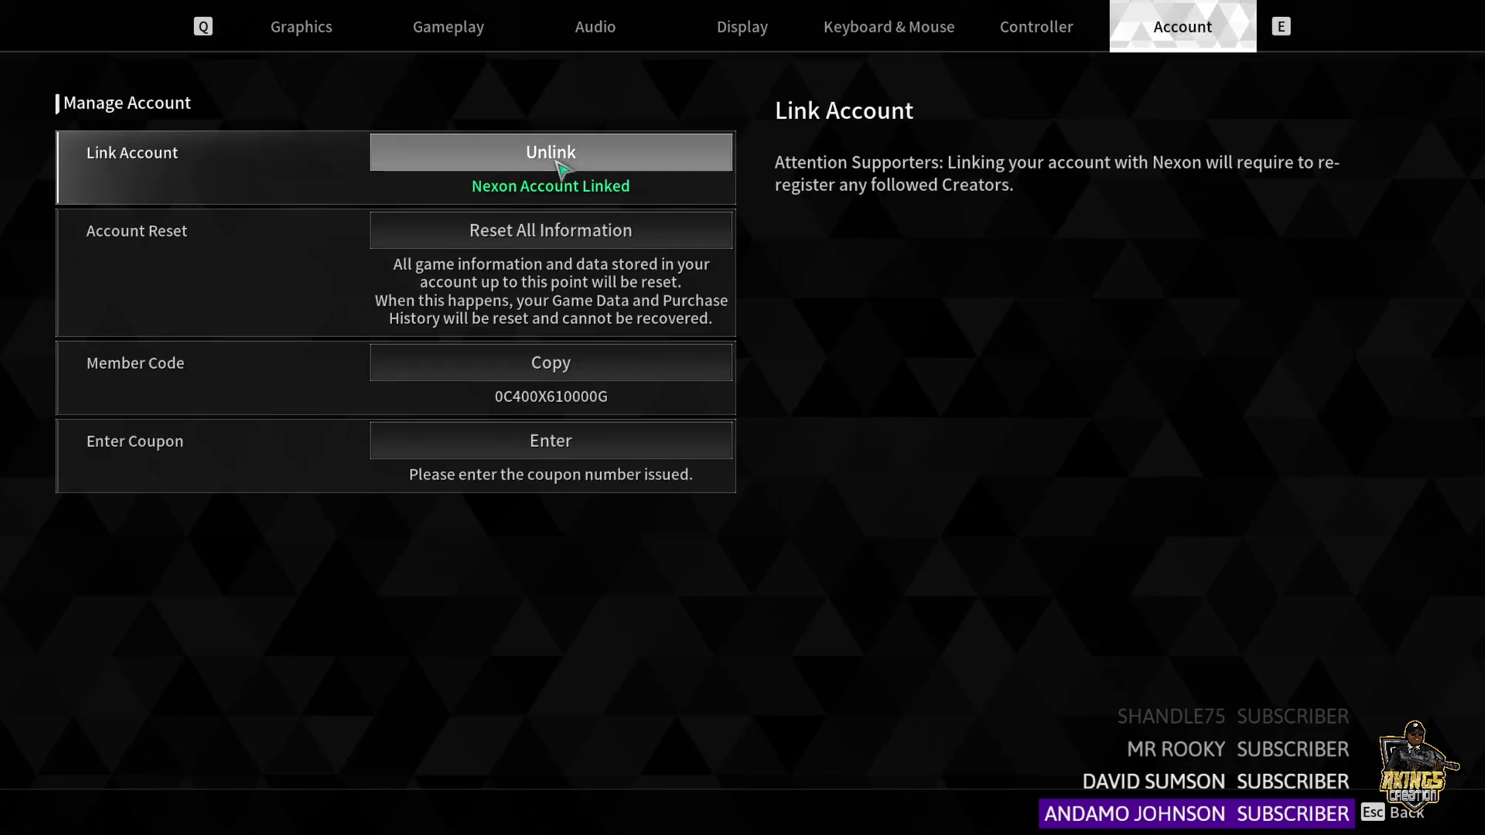
click(1037, 39)
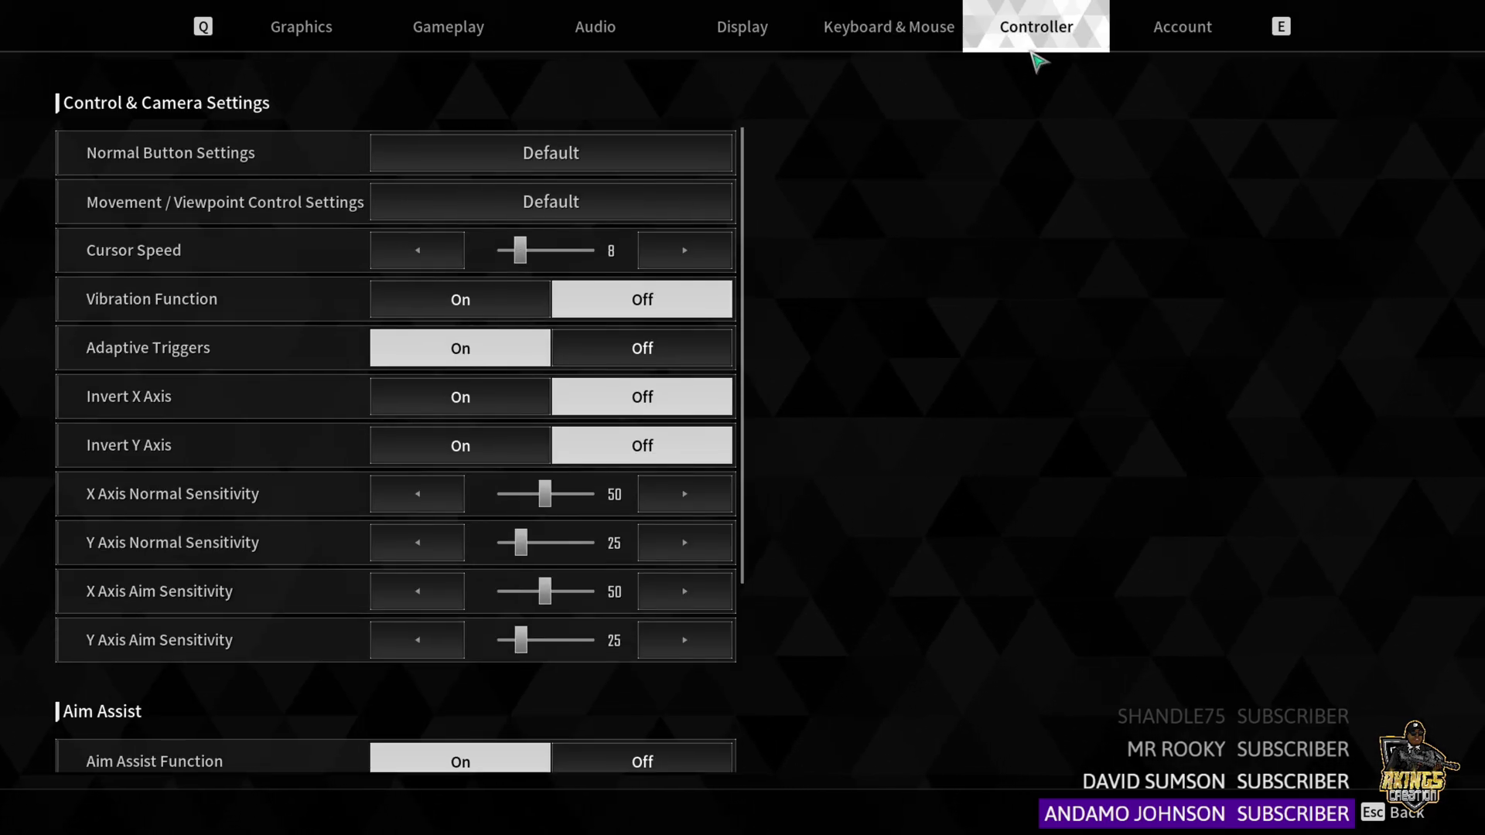
click(871, 39)
click(1018, 48)
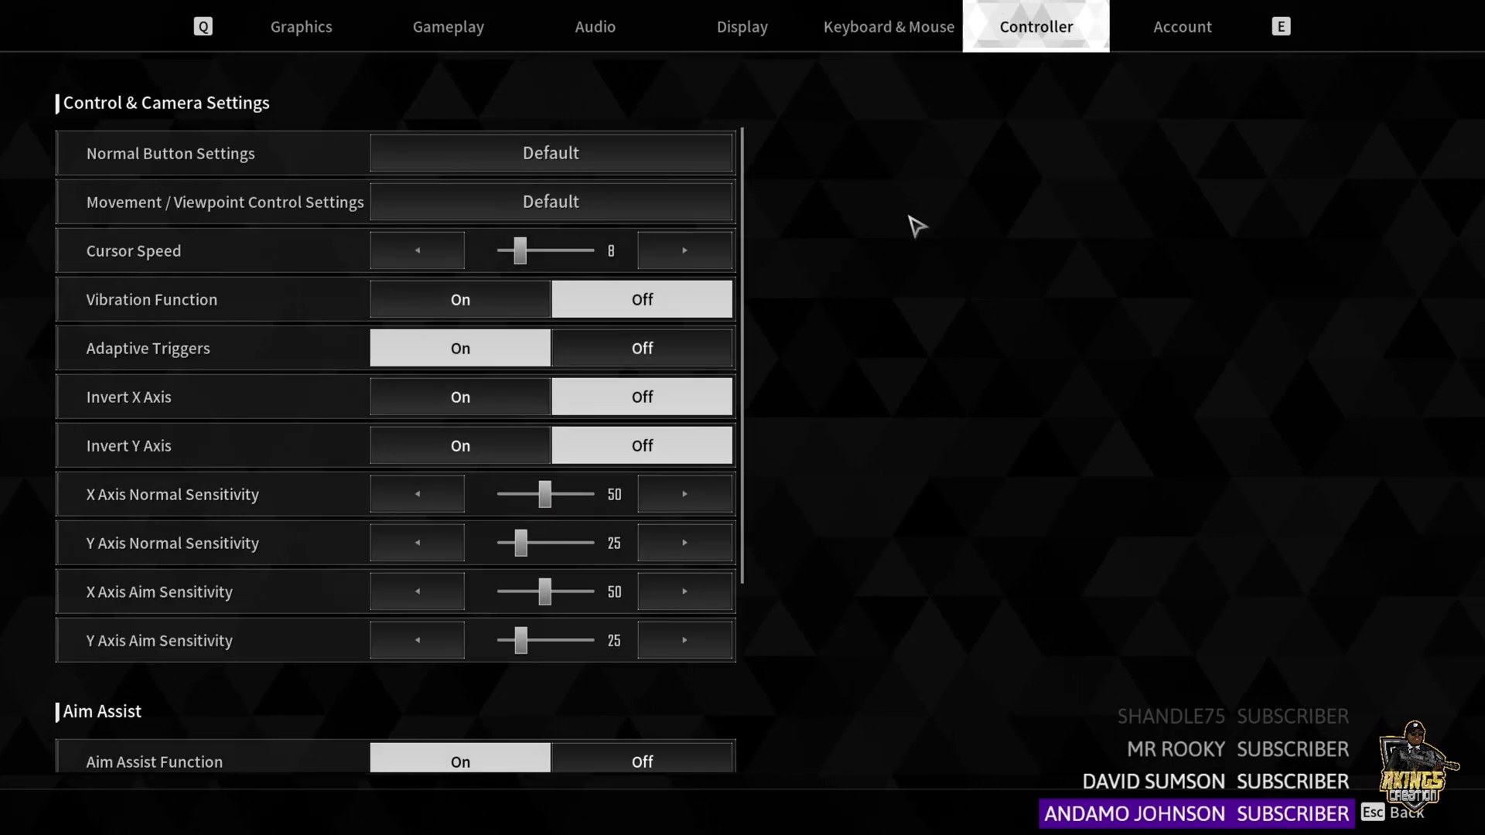
click(864, 34)
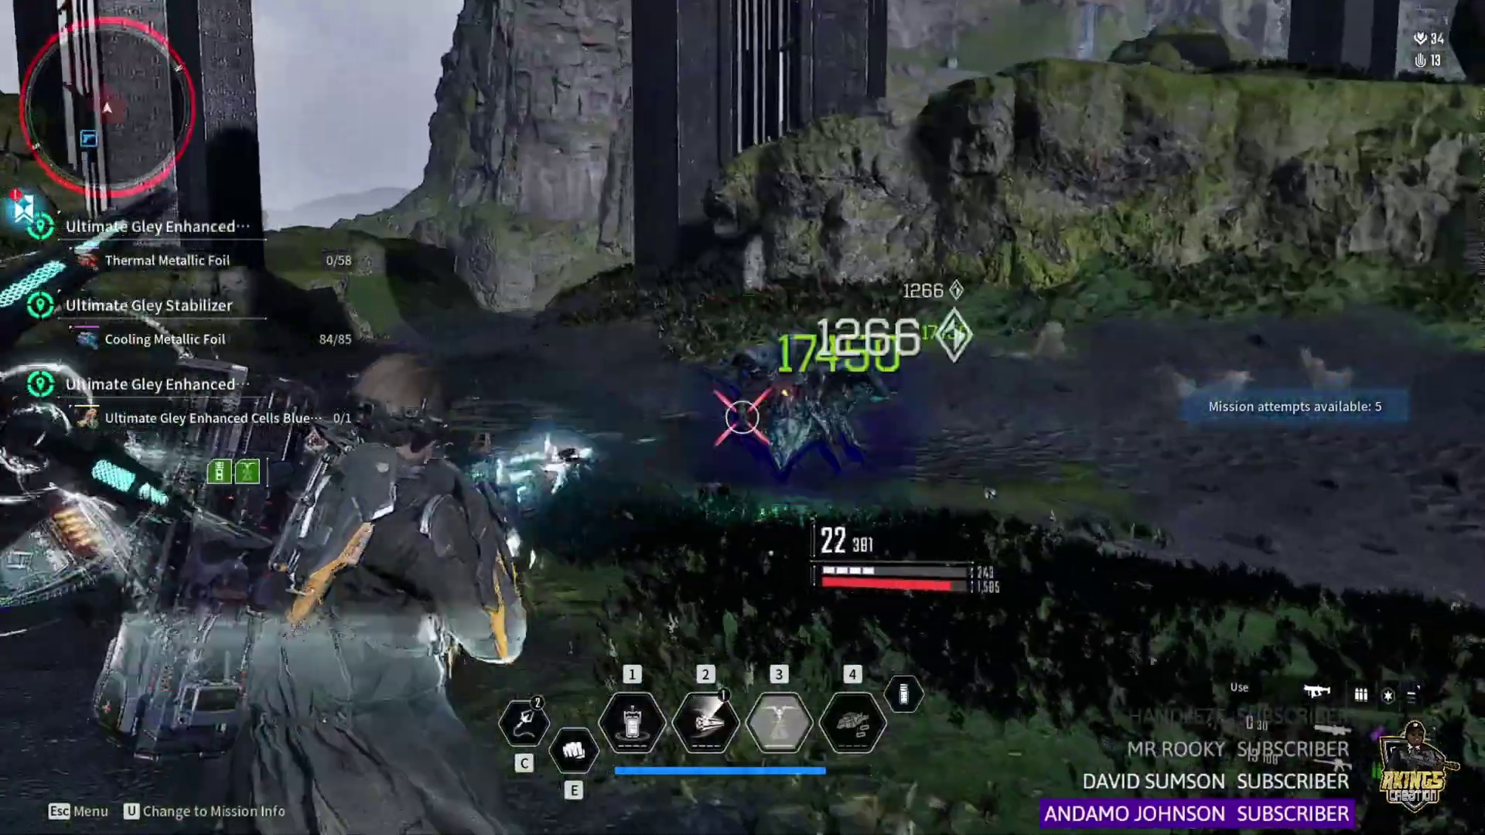
Step: Shoot down the nearby enemies, the Warden and the Gazers, using skill 2
click(742, 417)
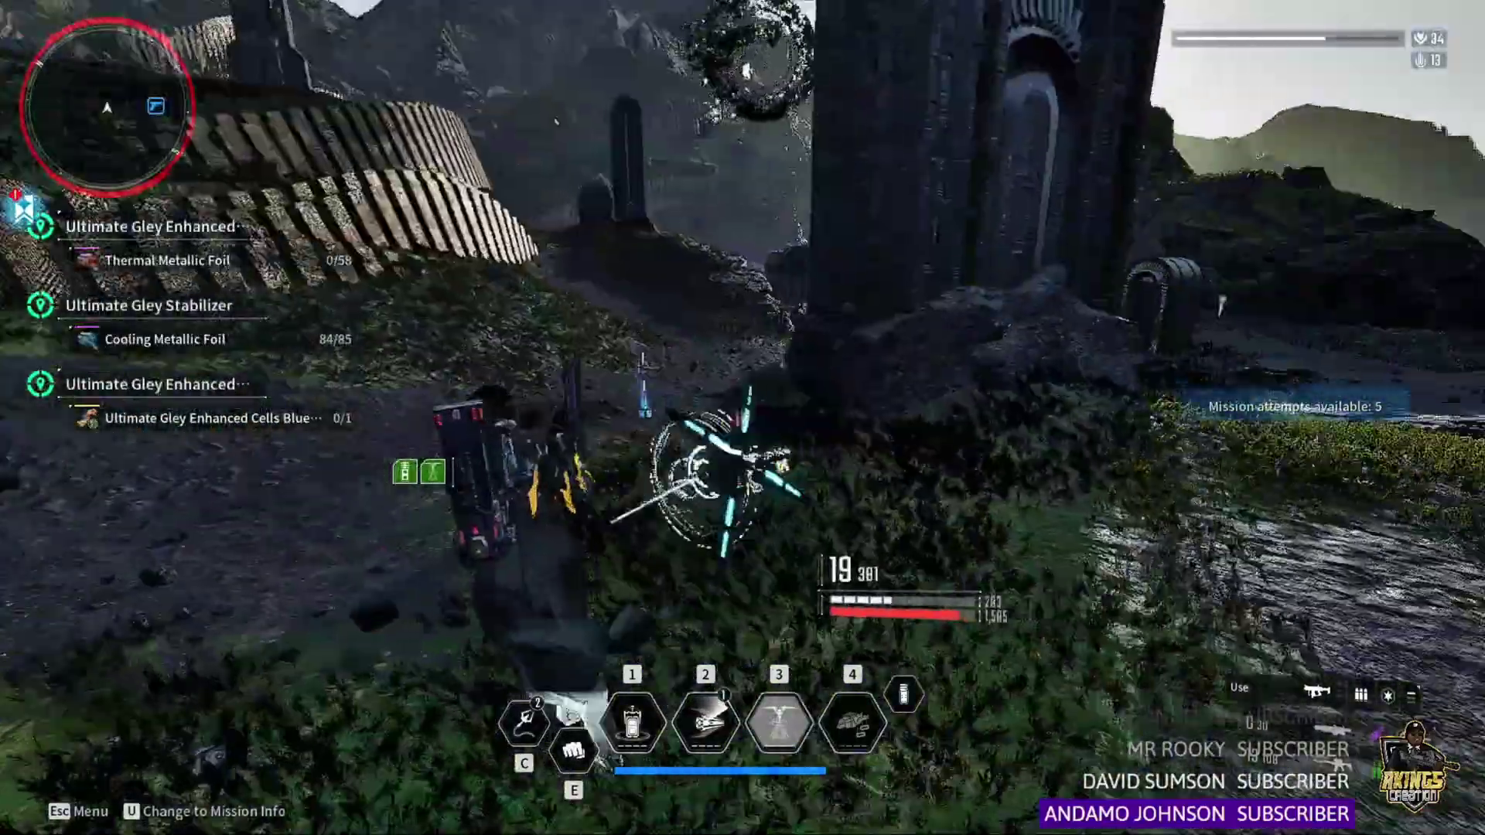
key(r)
key(2)
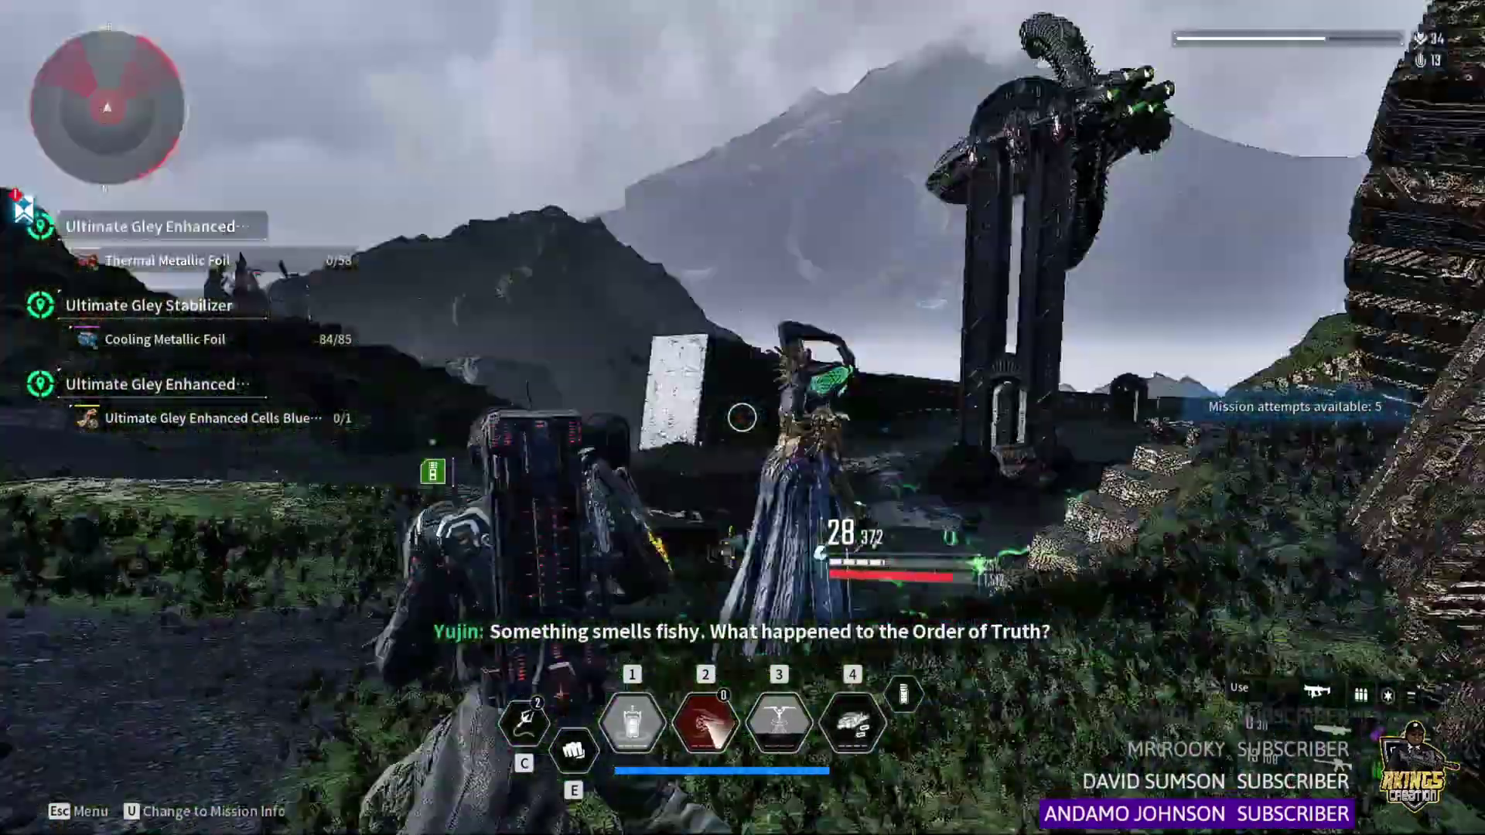
click(743, 417)
click(742, 418)
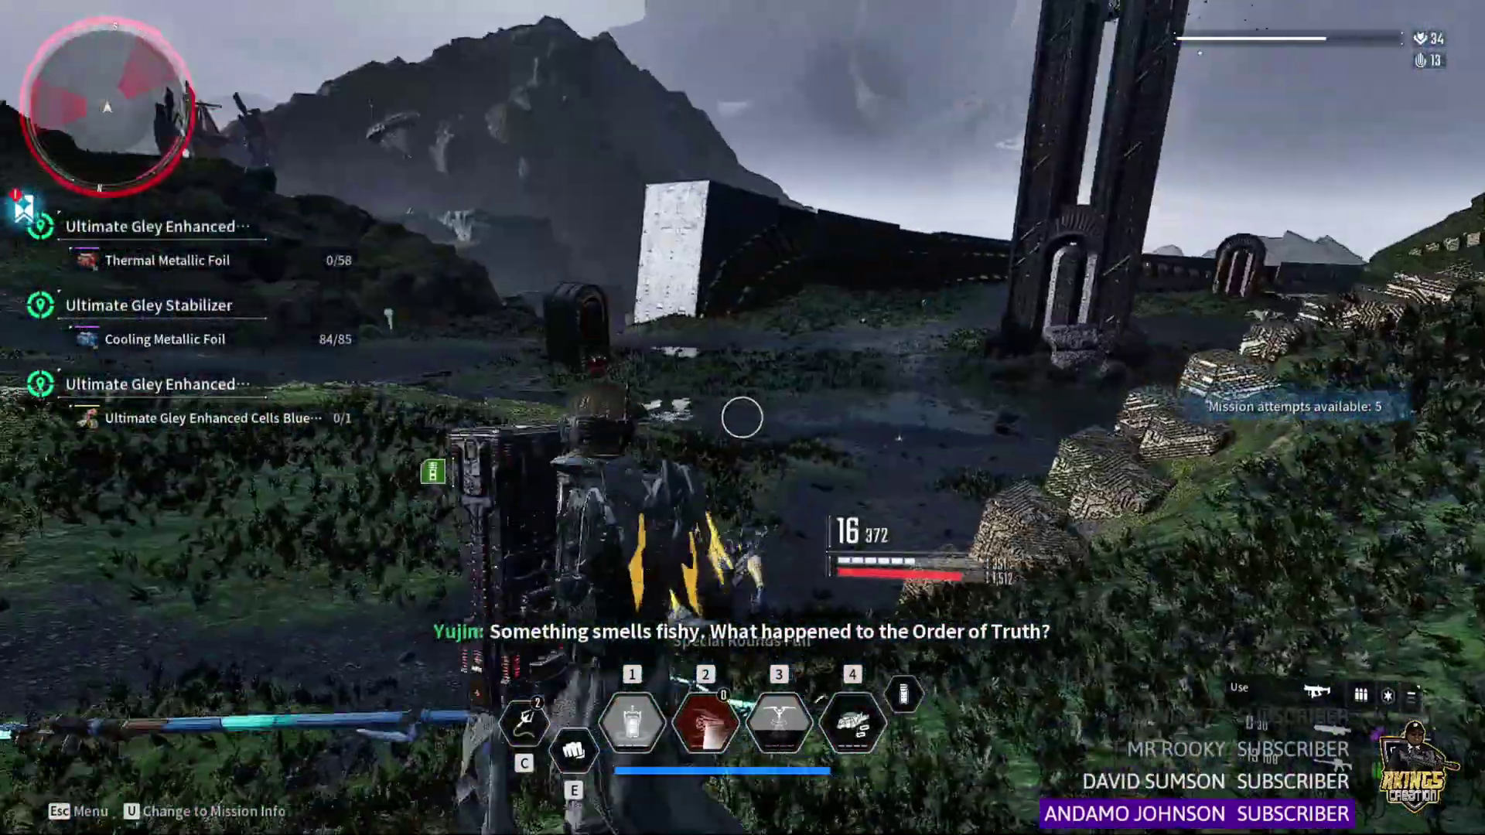
click(743, 417)
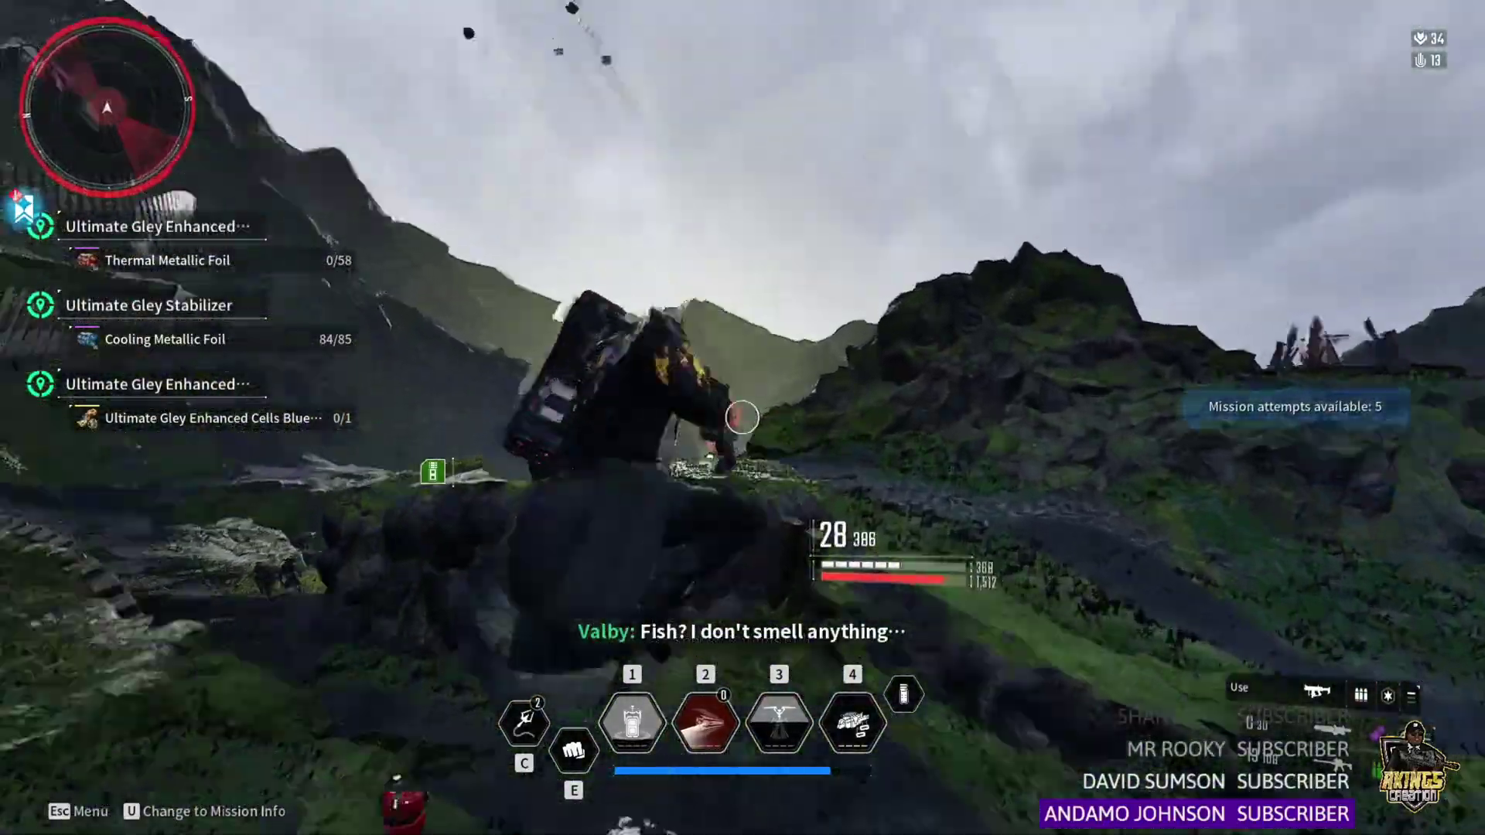
click(743, 418)
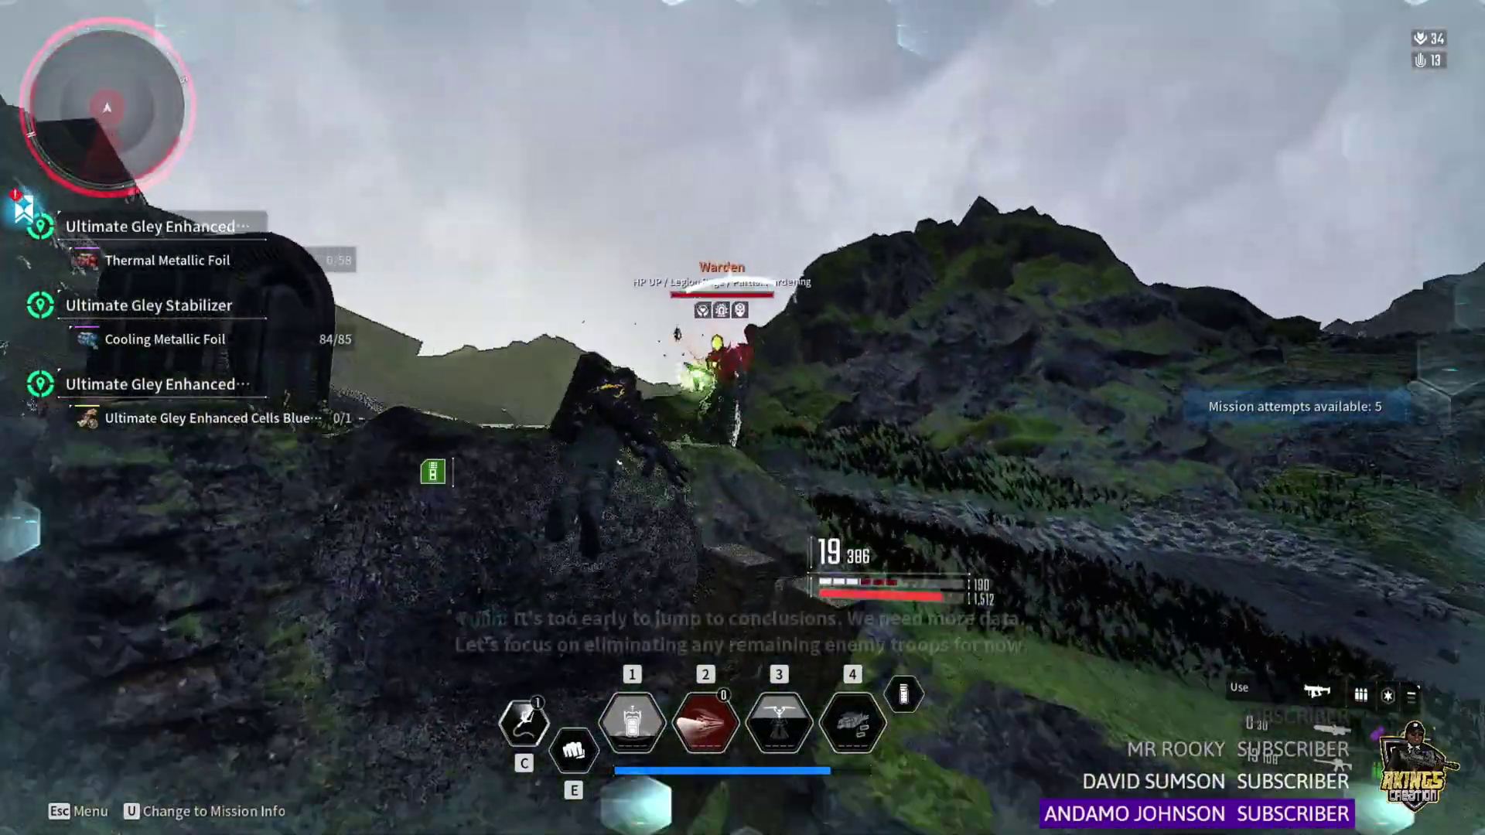
click(743, 417)
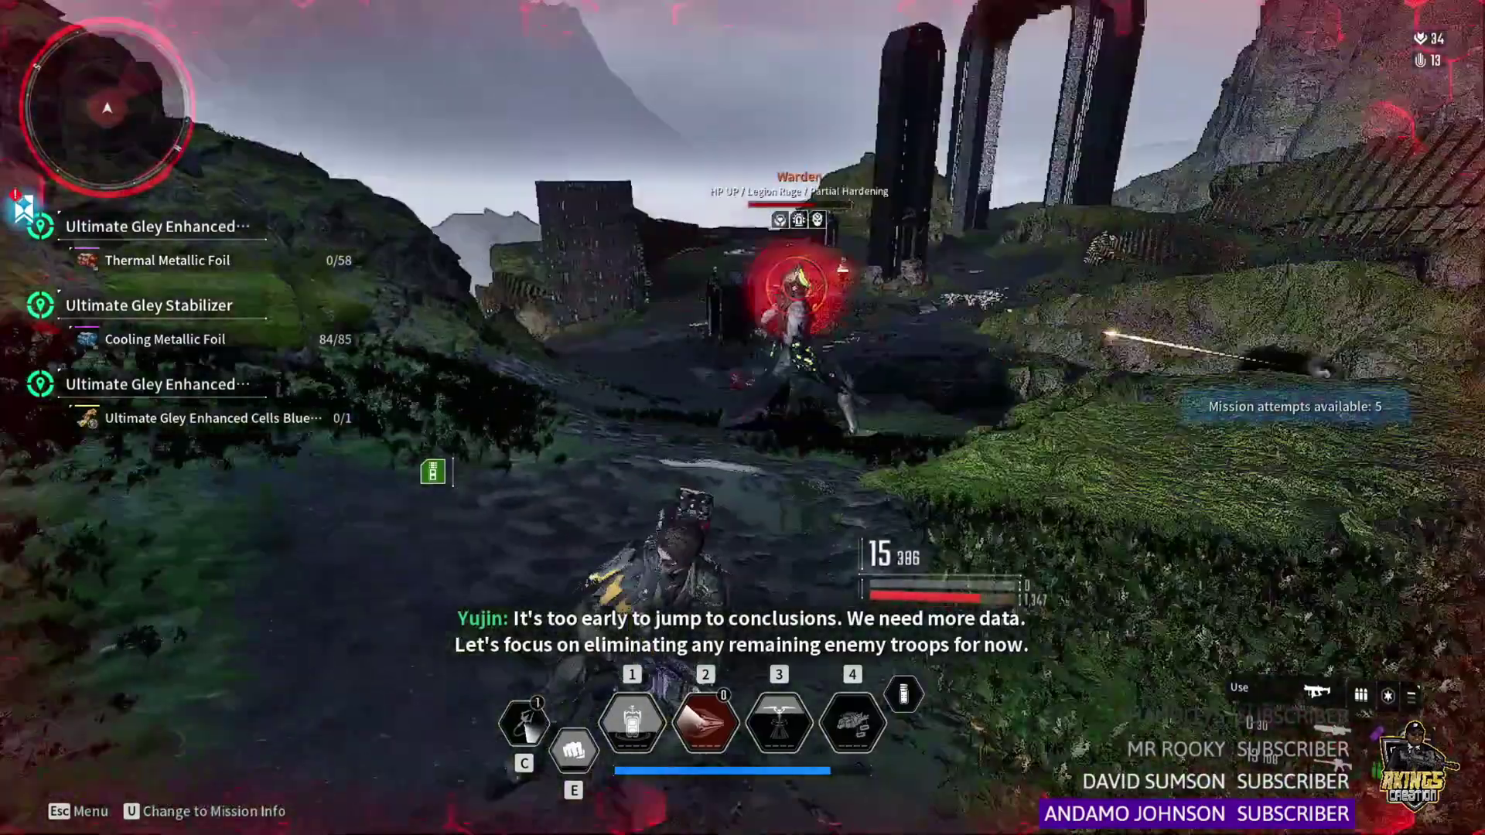
click(743, 418)
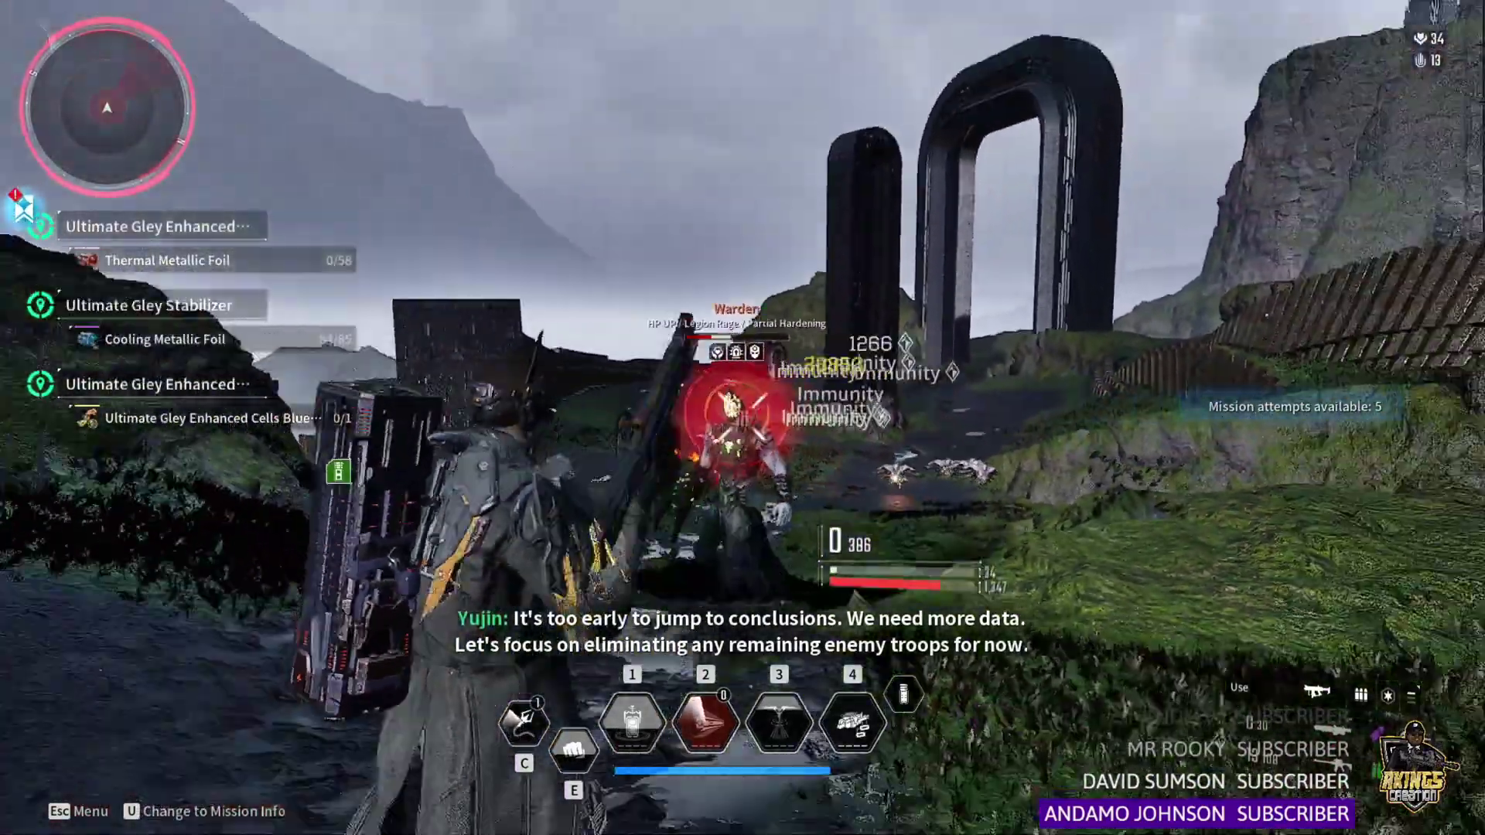
click(742, 418)
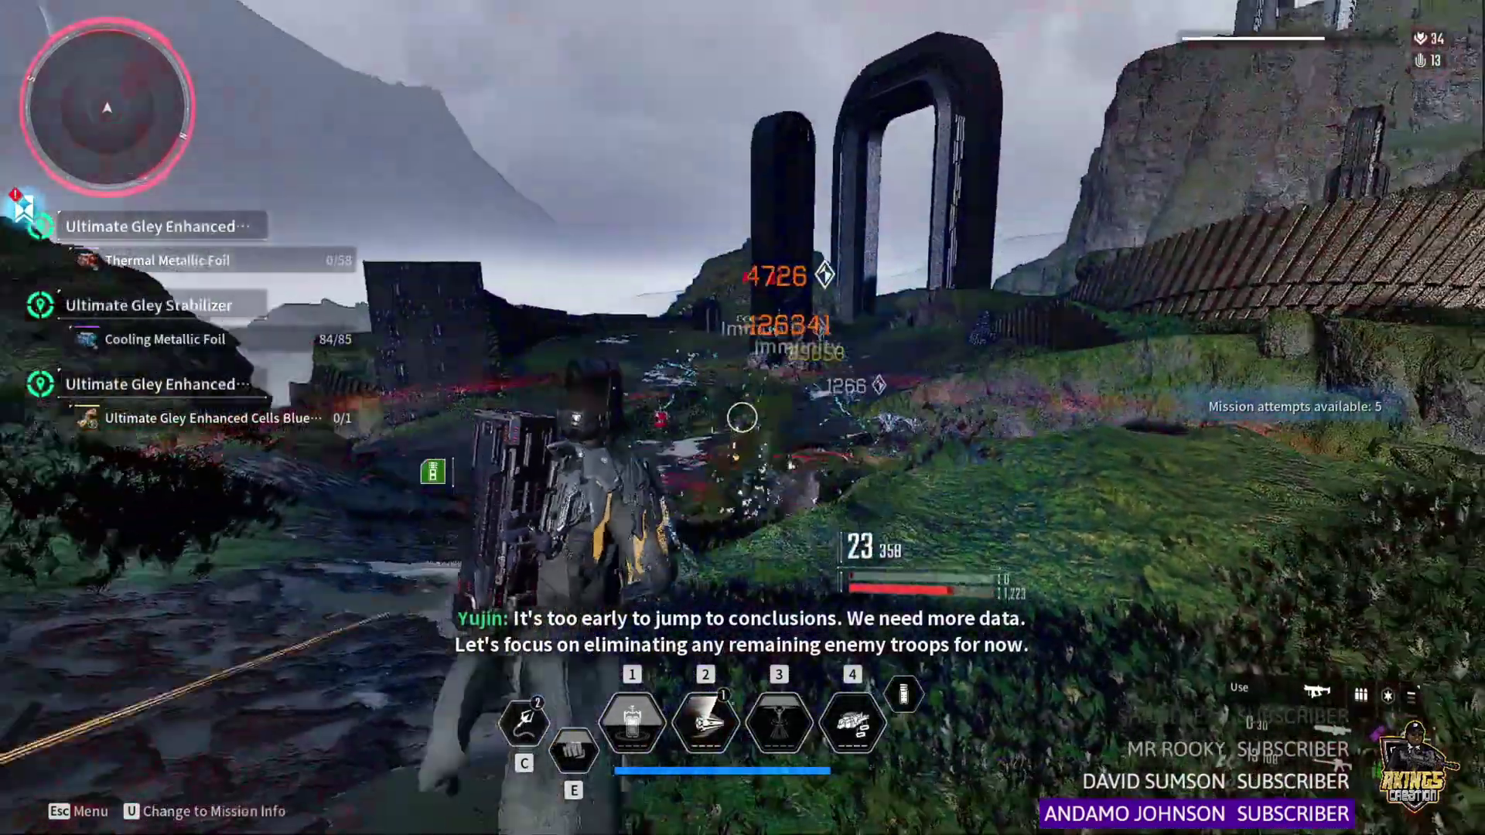
click(742, 418)
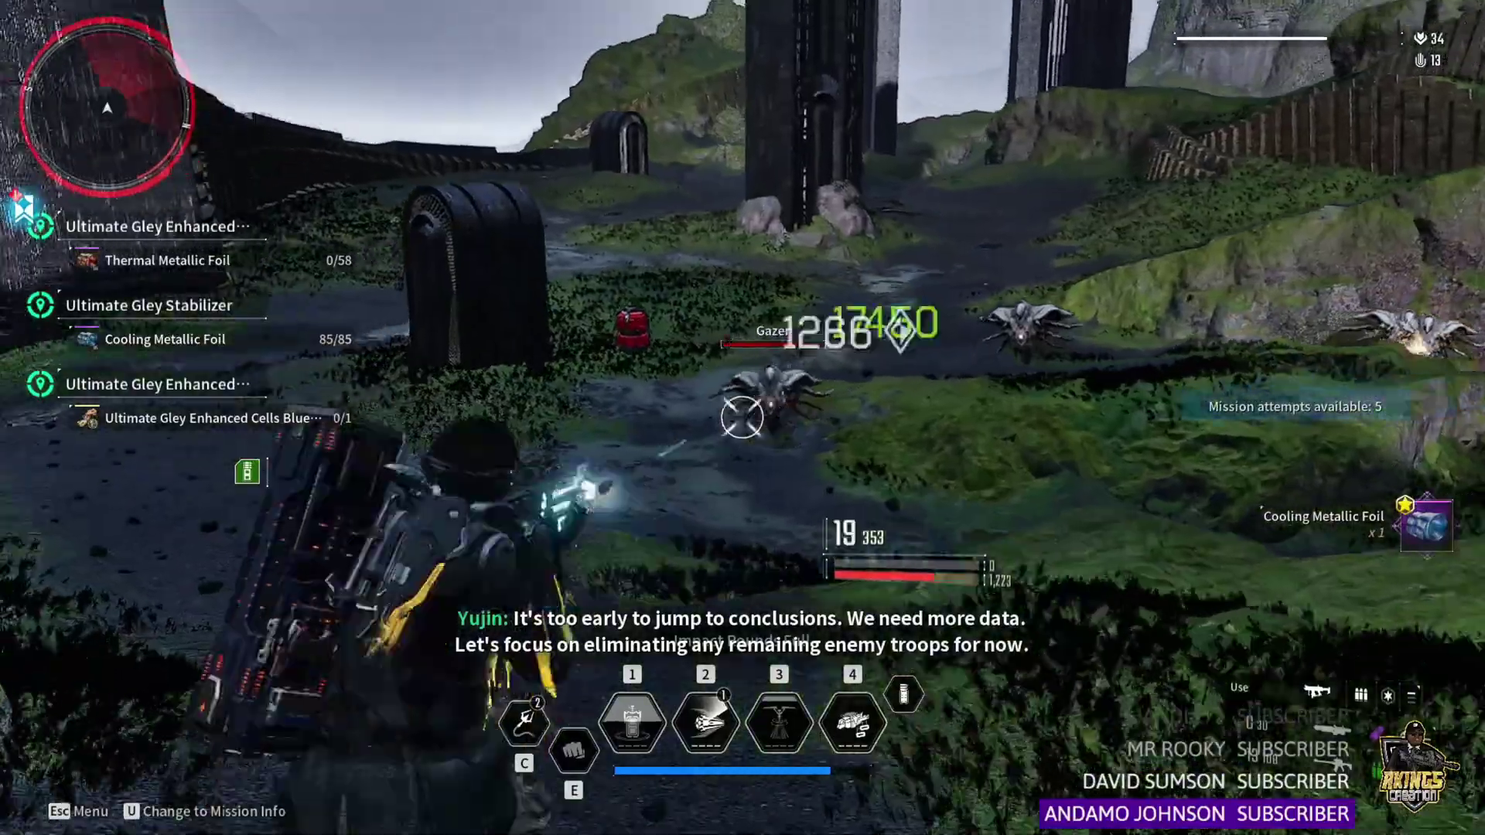
click(743, 417)
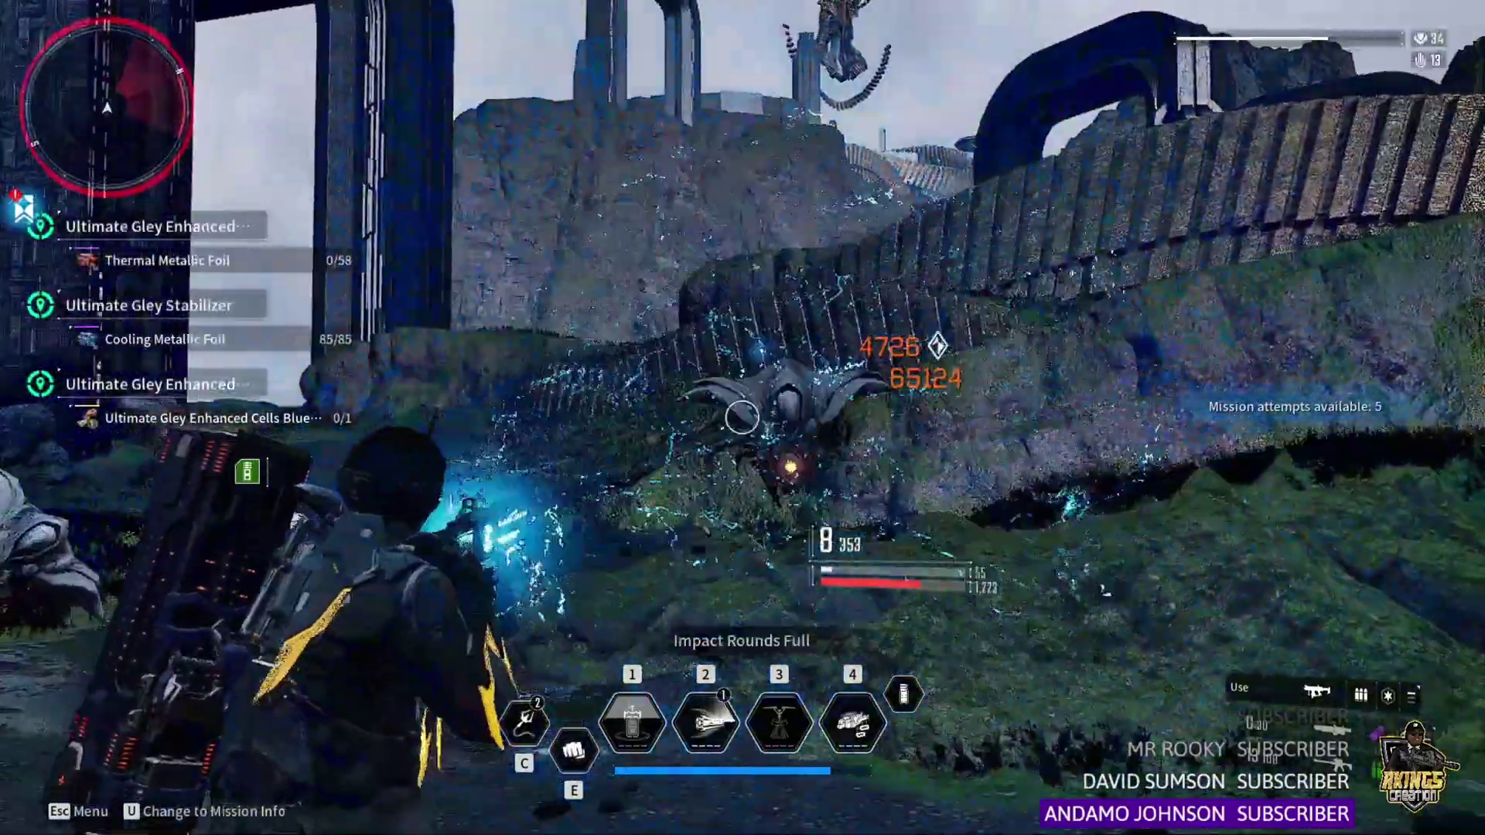
Step: Run forward along the ledge and dark path and defeat the Ascetic with skill 3
key(r)
key(w)
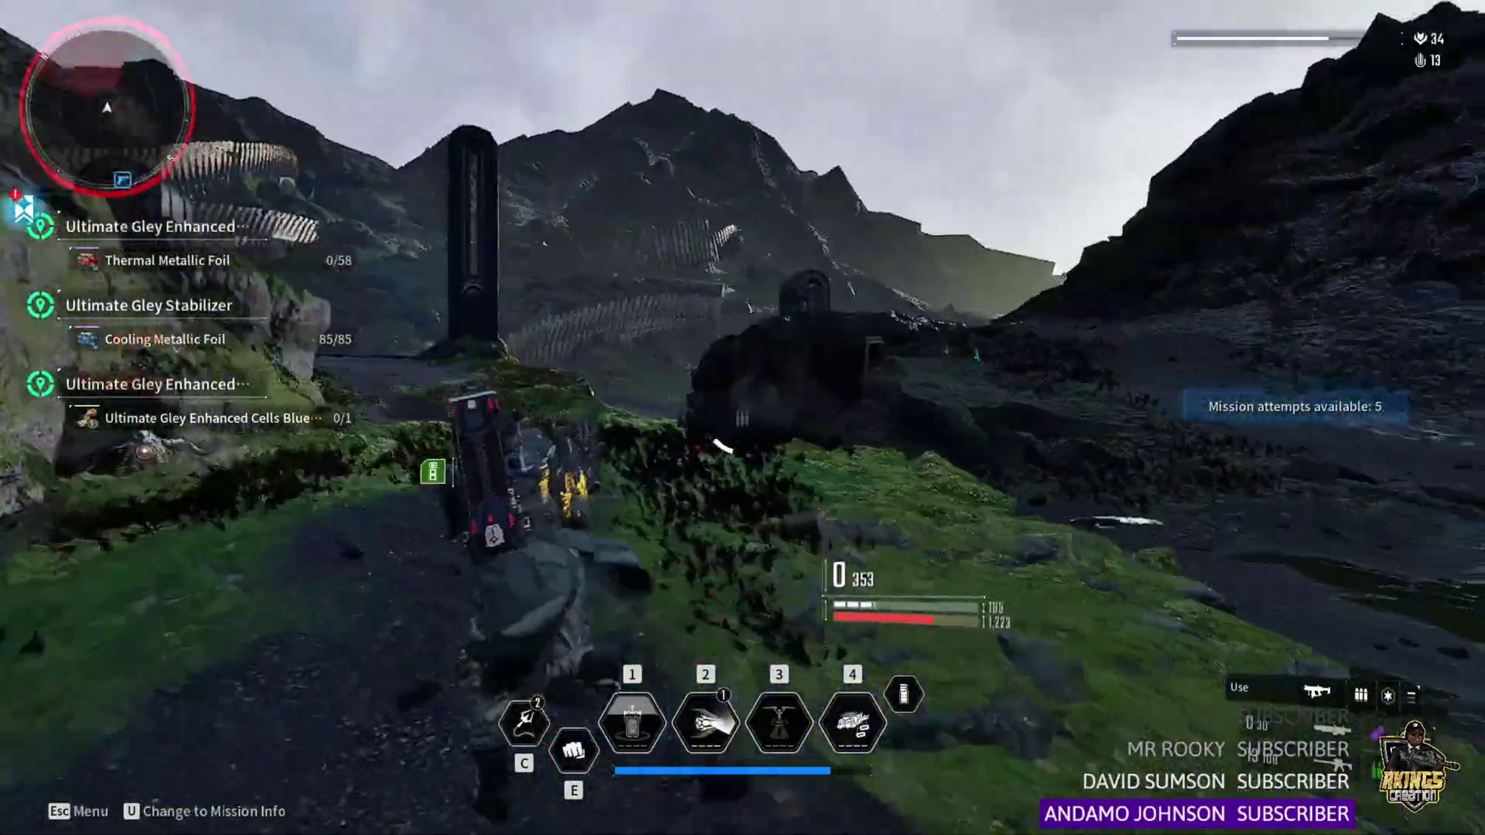
key(w)
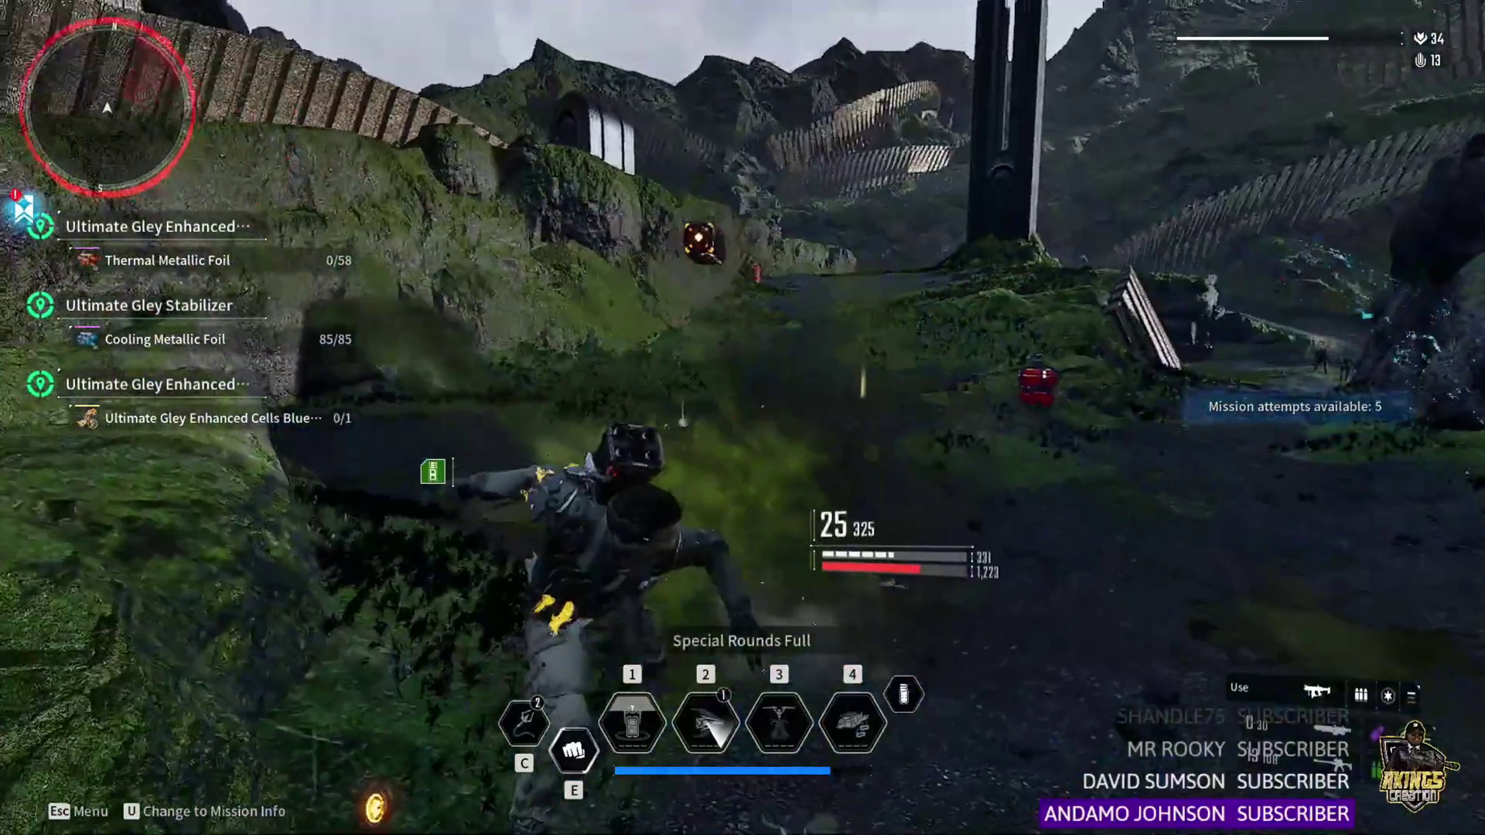
key(r)
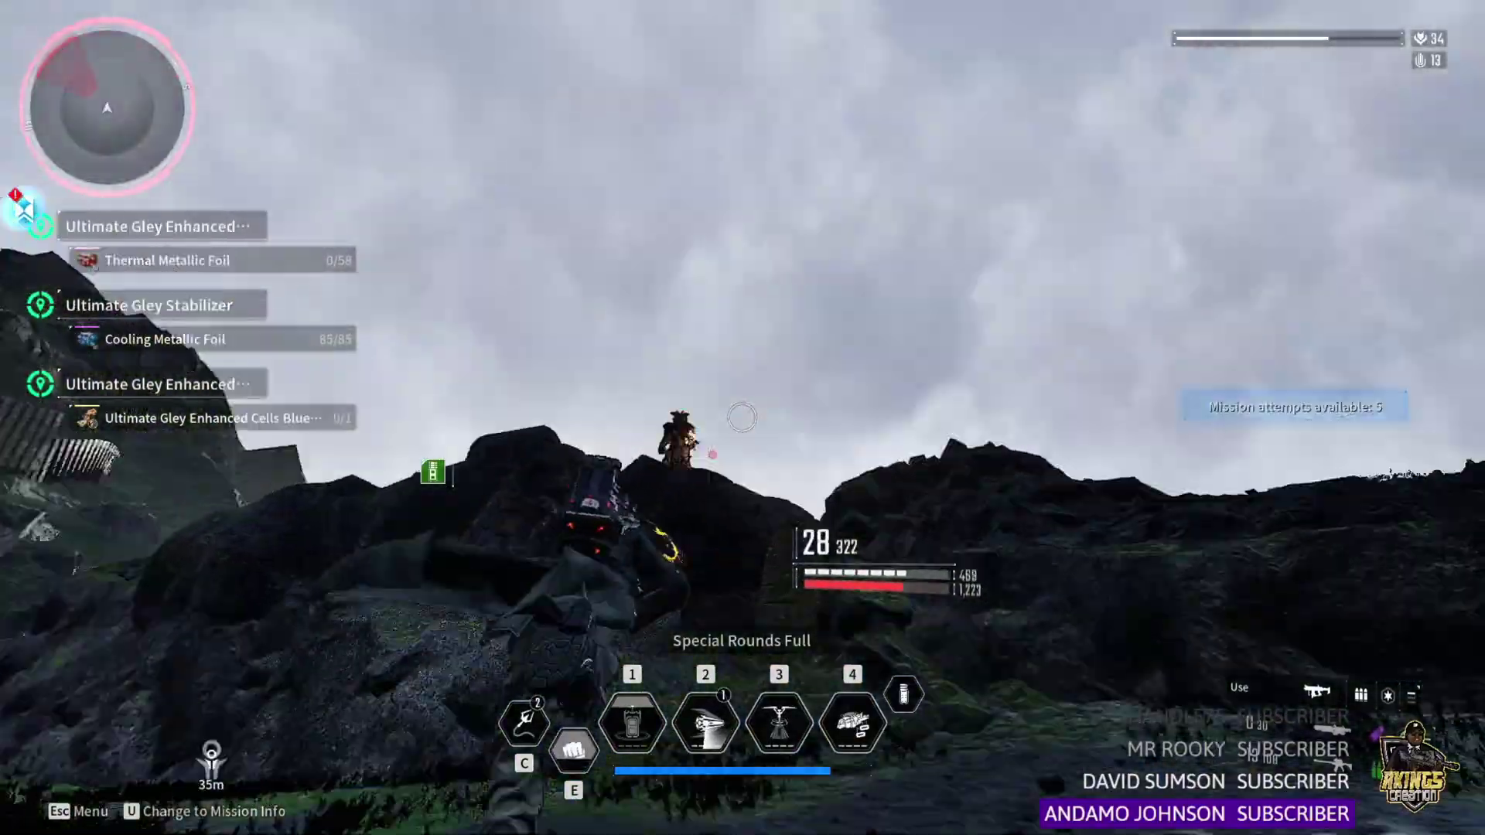
key(w)
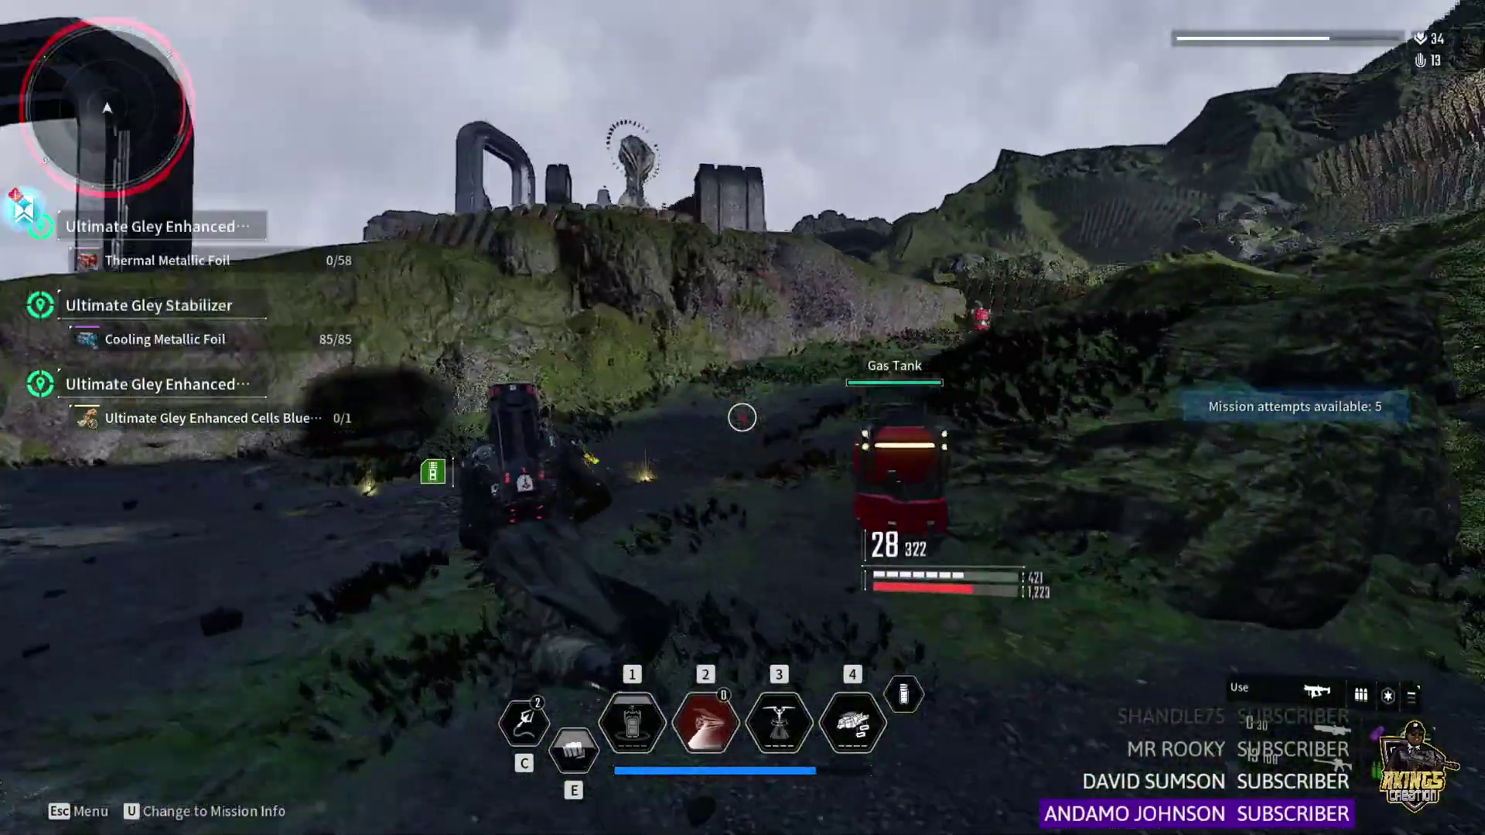
key(w)
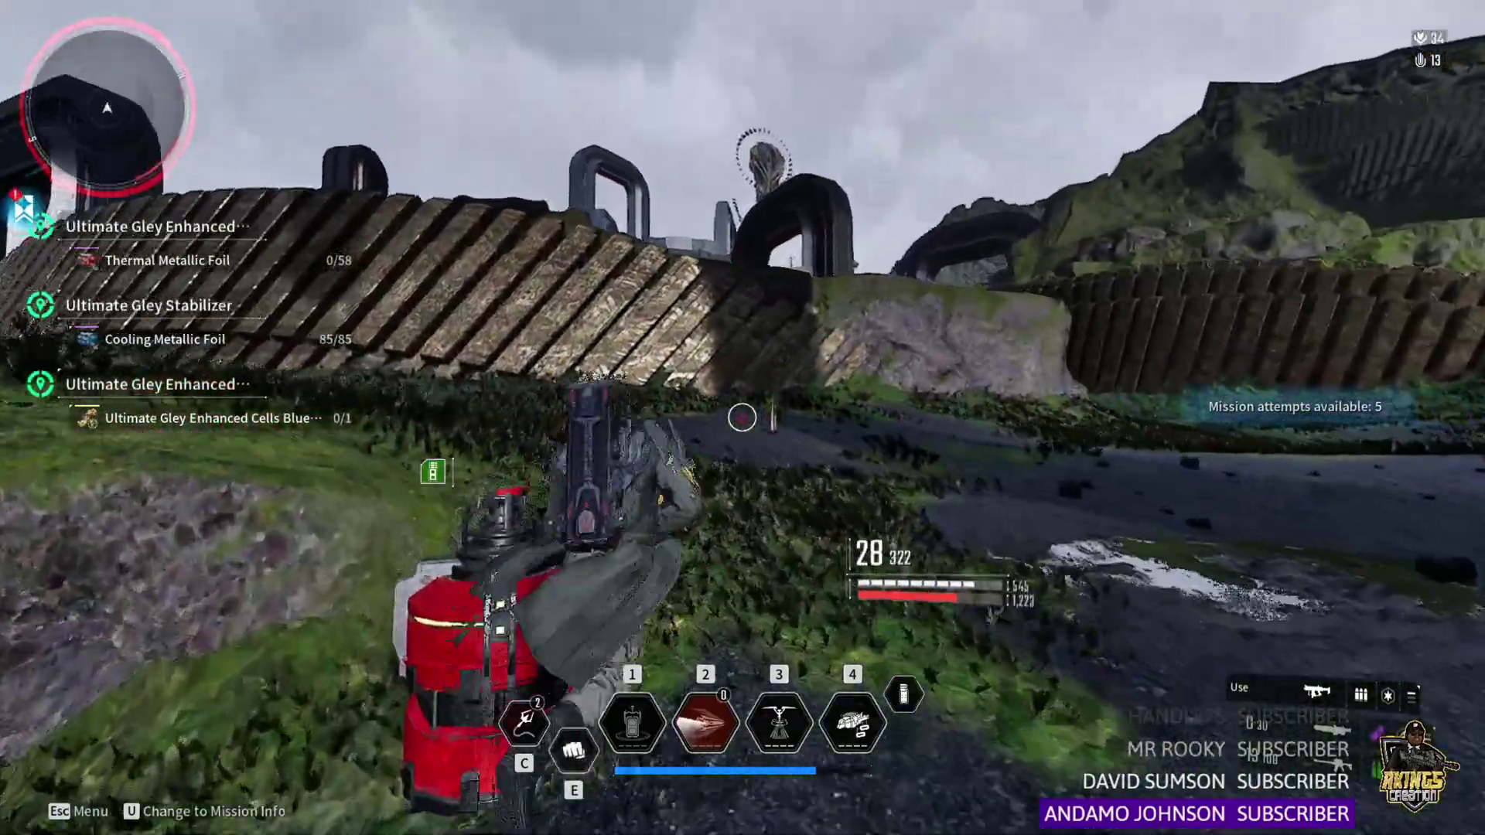
key(w)
key(3)
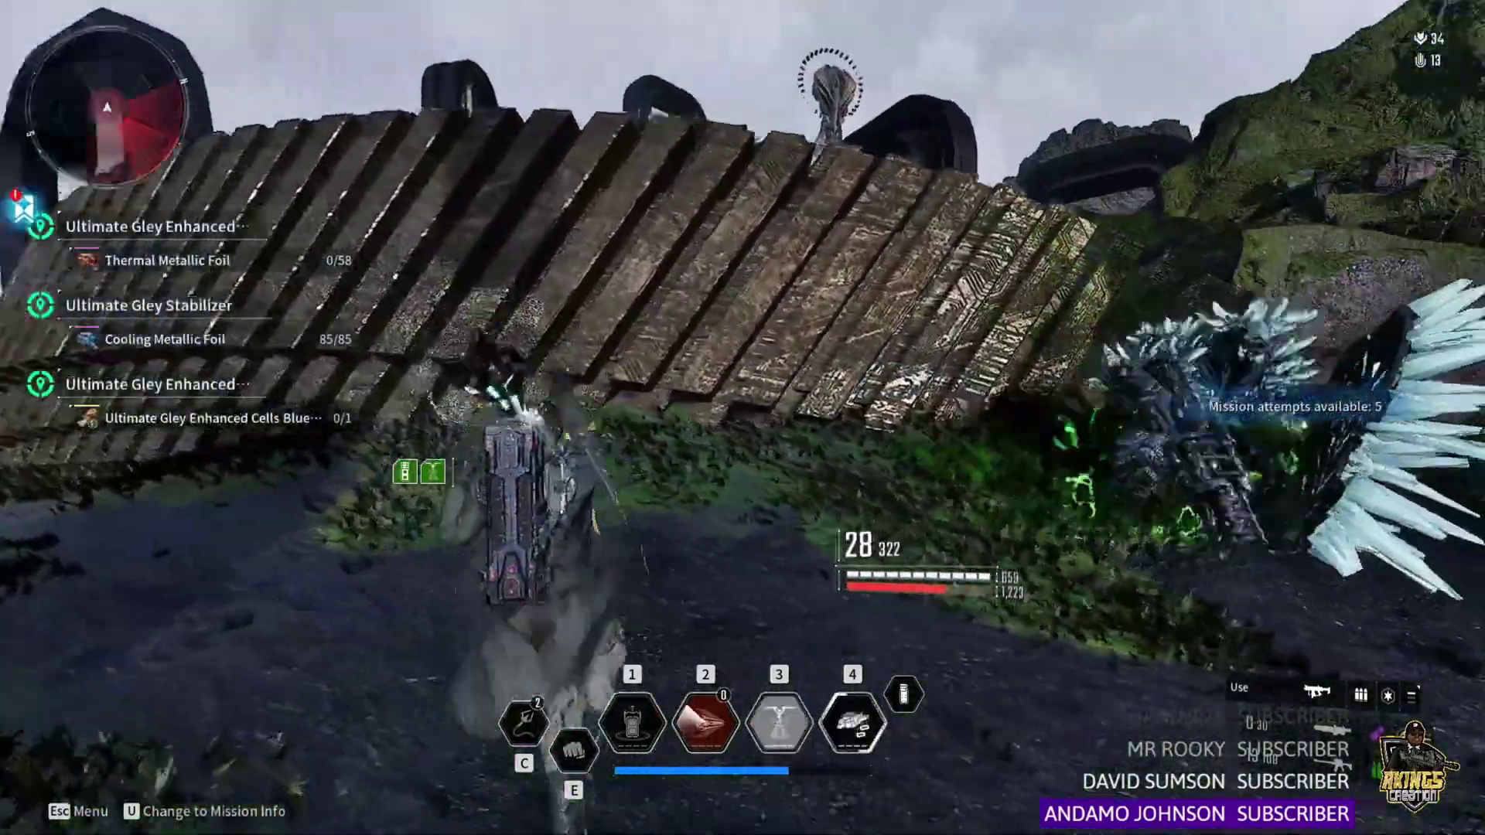
click(742, 418)
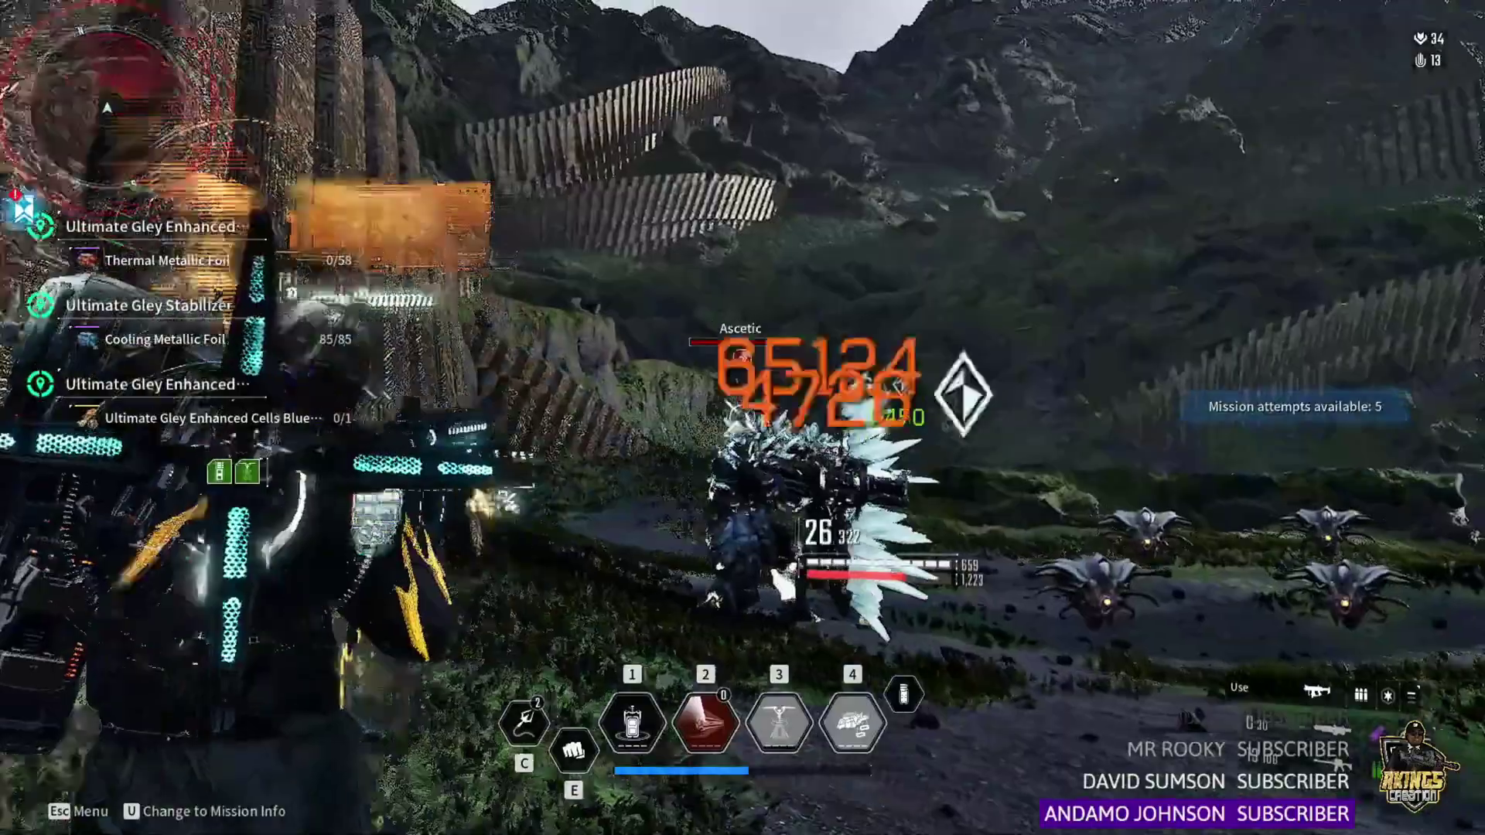
click(742, 418)
Step: Use skill 2, cross the hillside, break the Resource Box, and open fire on the Destroyer
key(r)
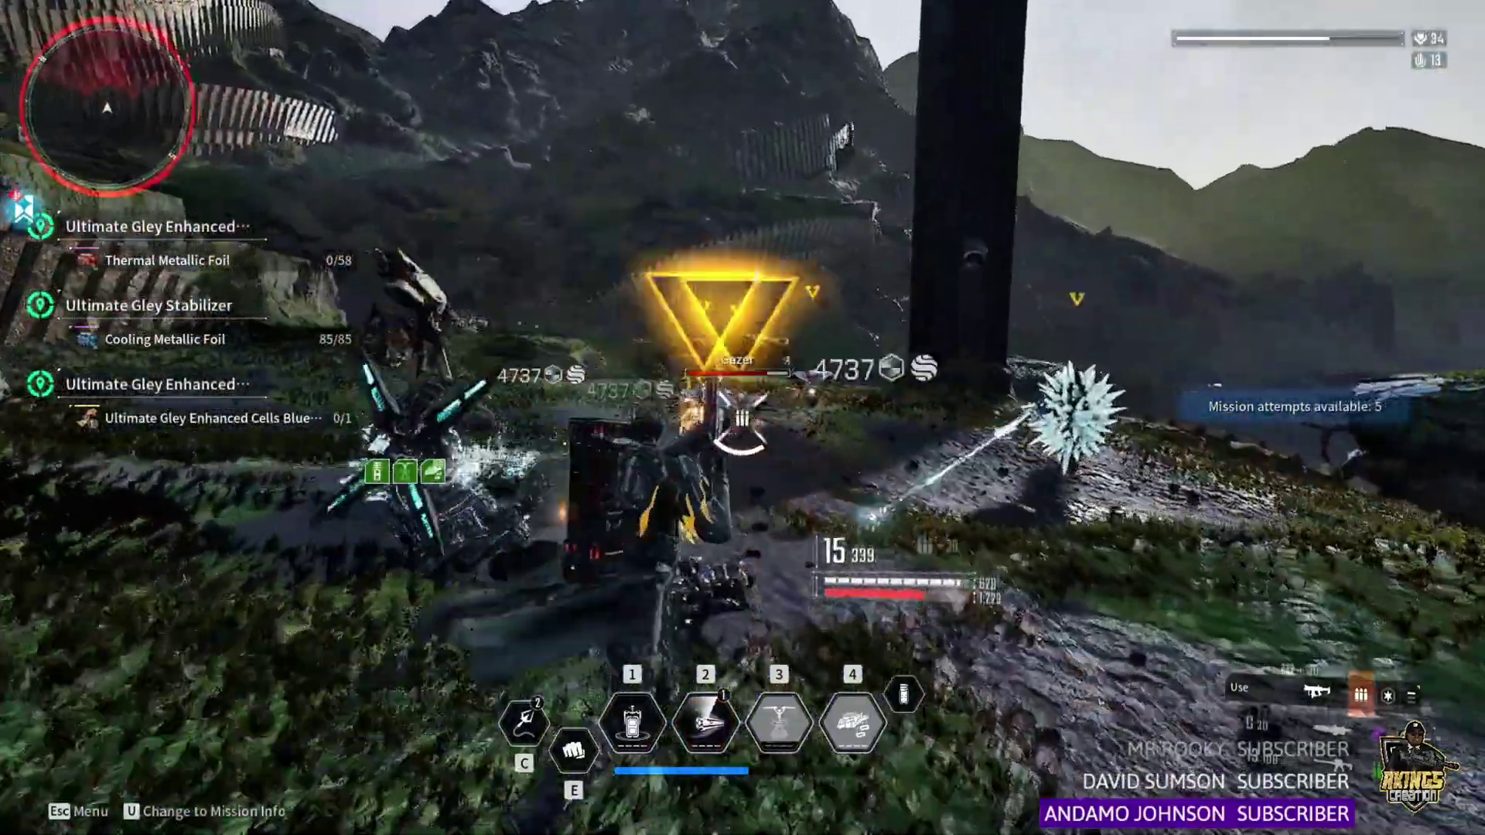
key(2)
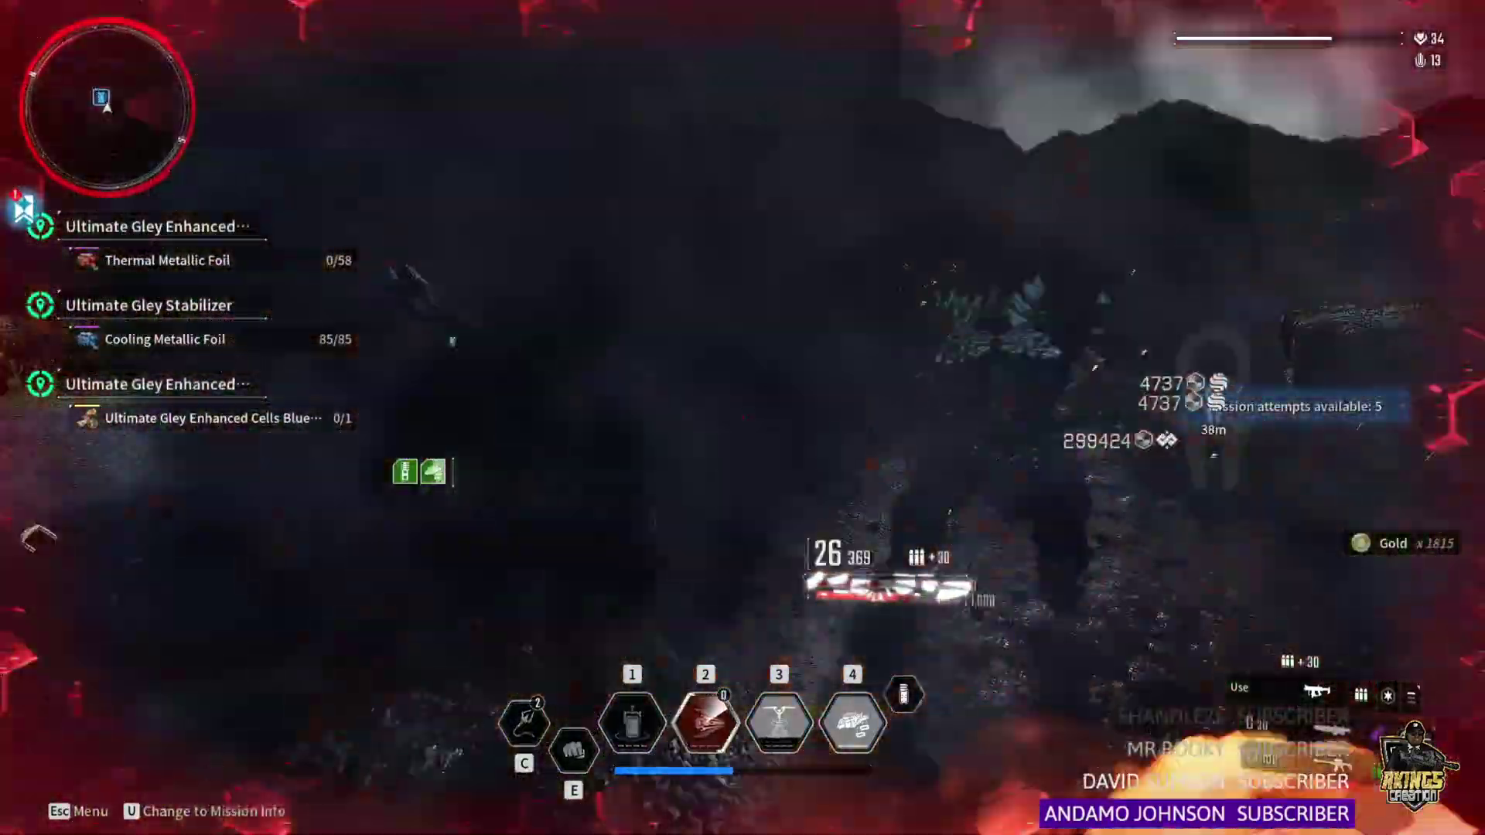
key(w)
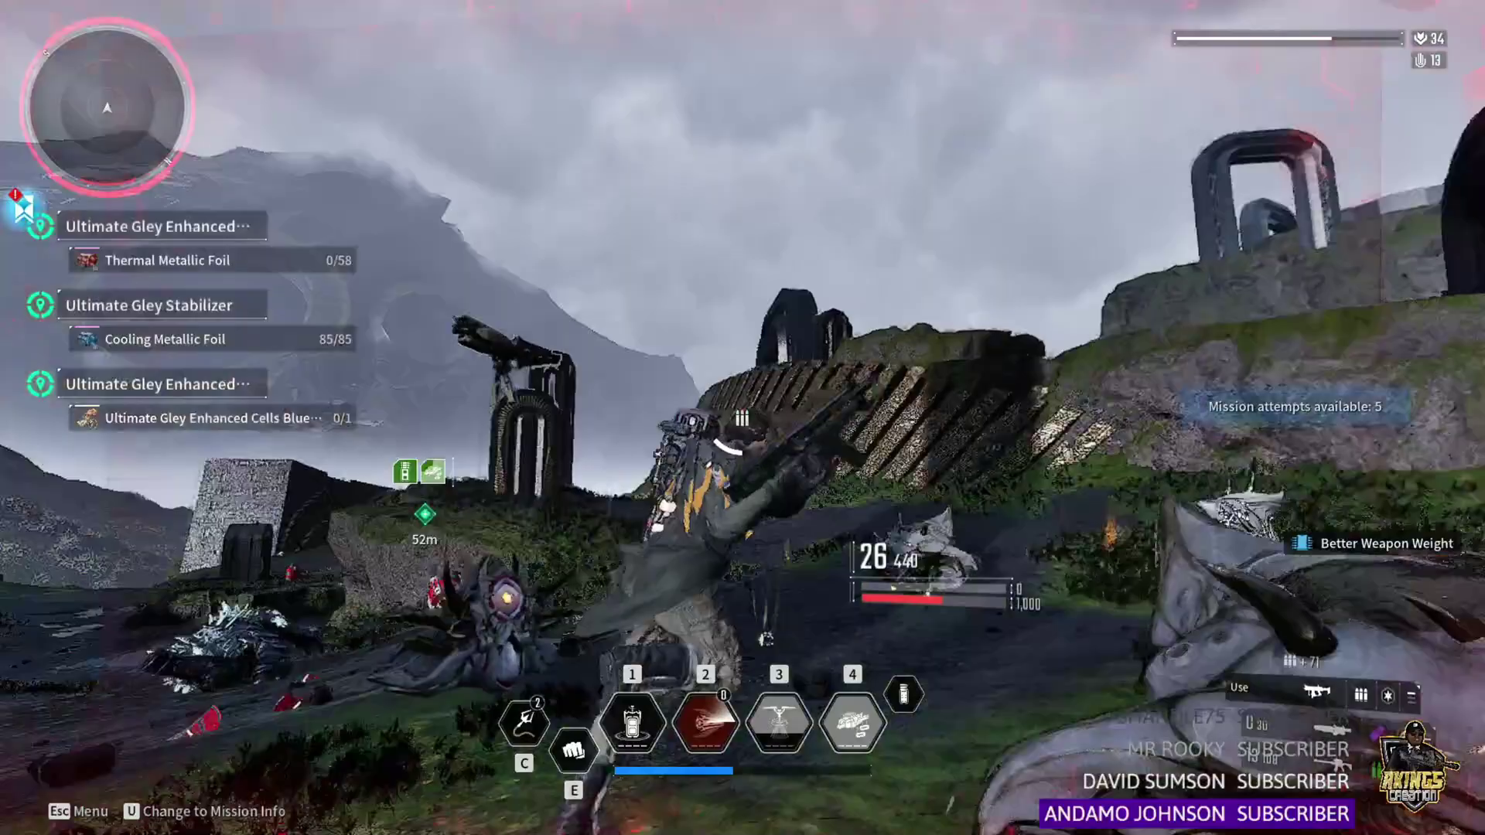
key(w)
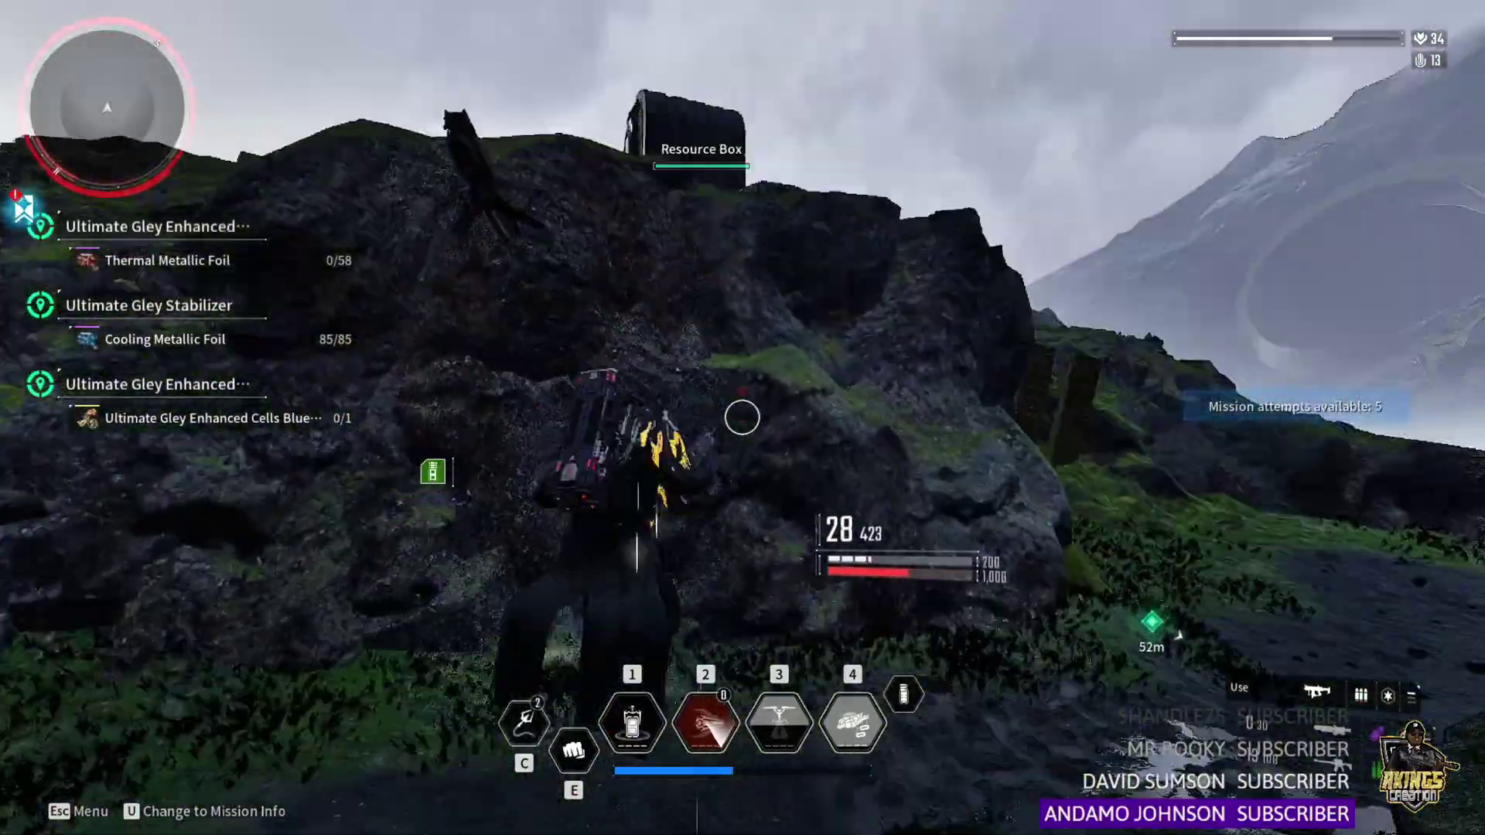
click(742, 418)
key(w)
key(w)
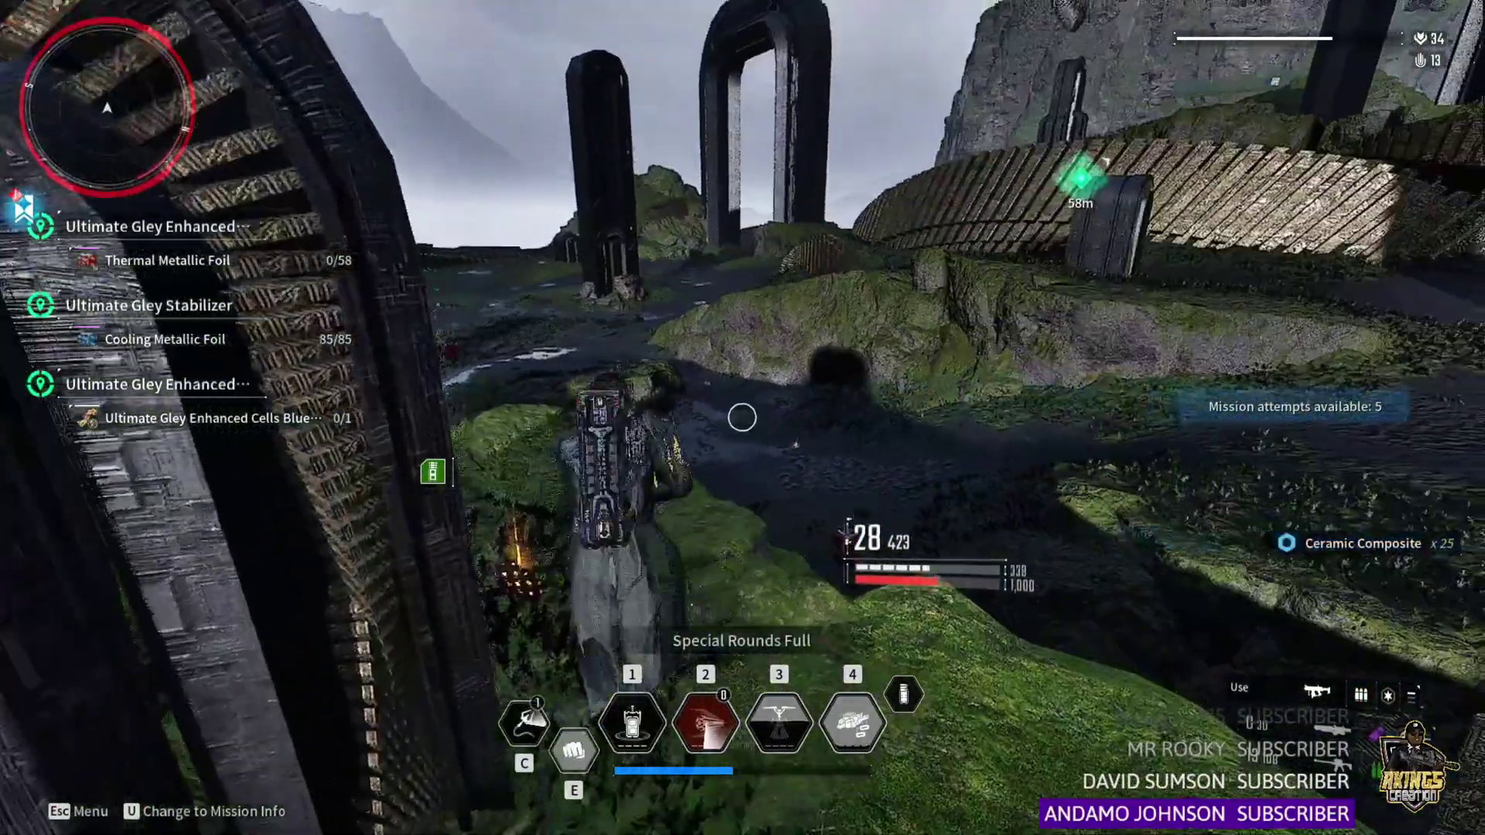
click(741, 417)
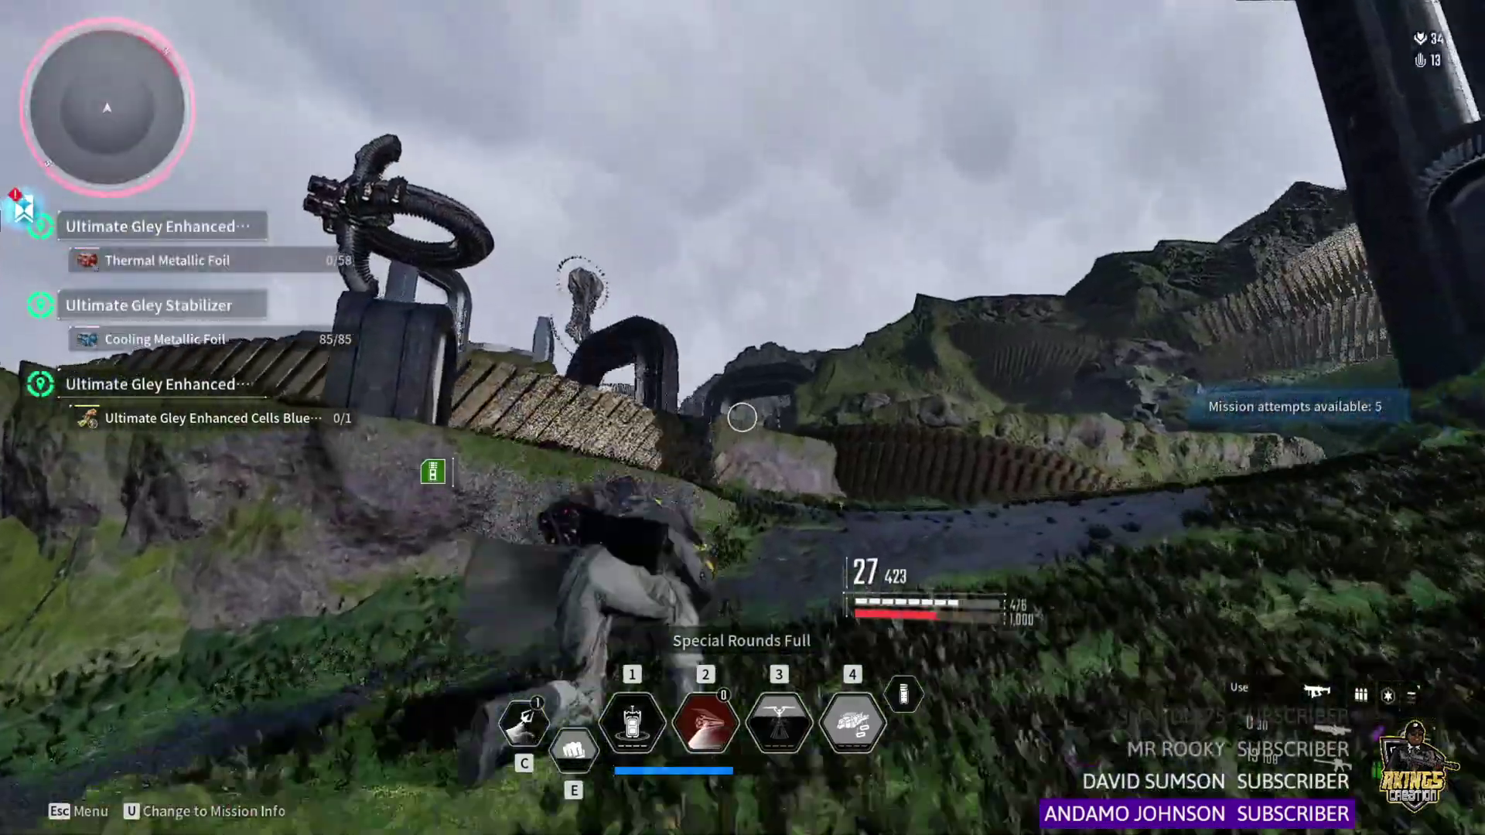
click(741, 418)
Step: Keep shooting the airborne Destroyer, then the enemies near the wall
click(742, 418)
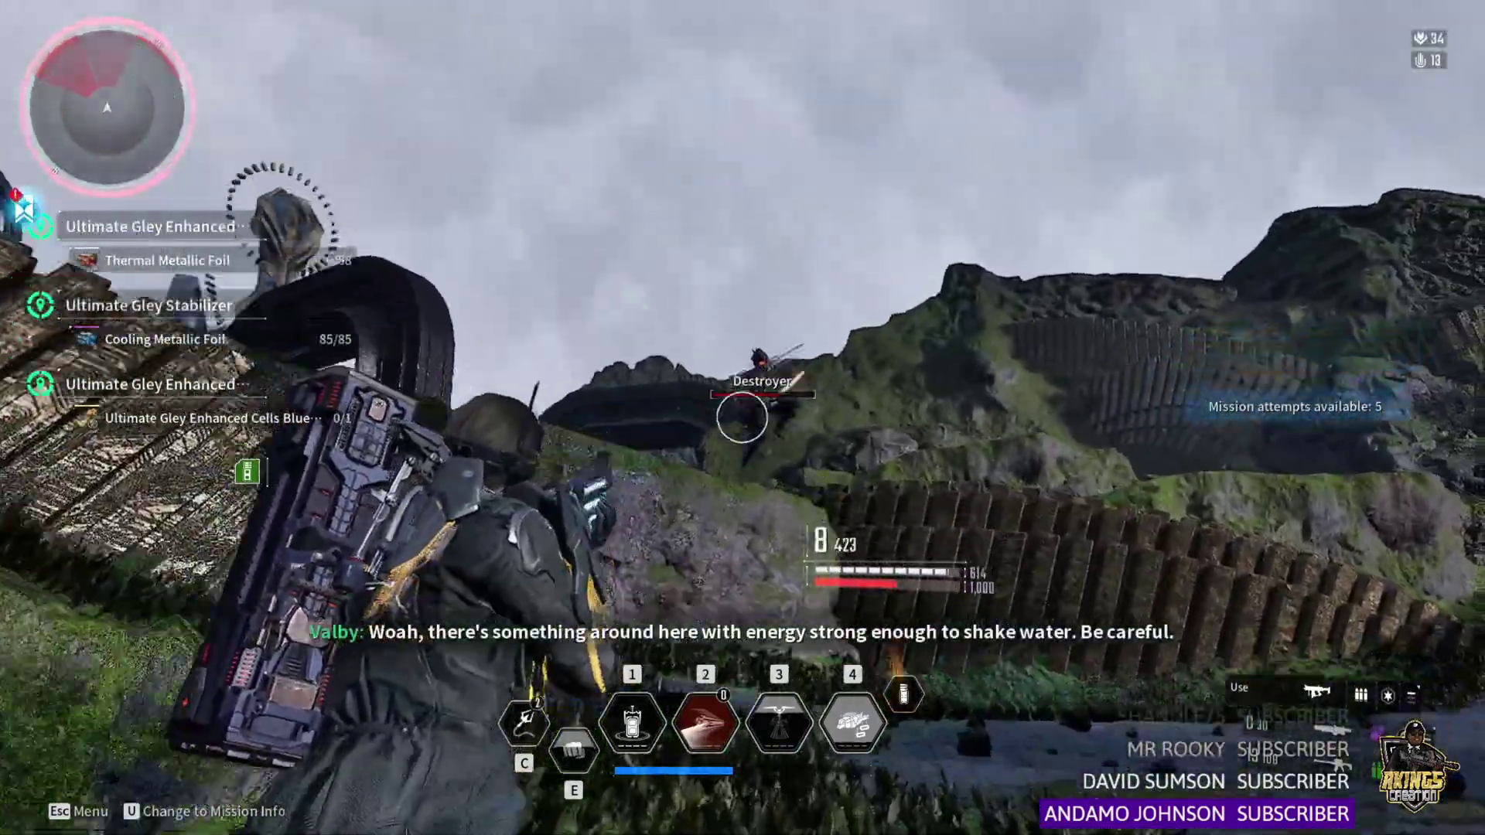
key(r)
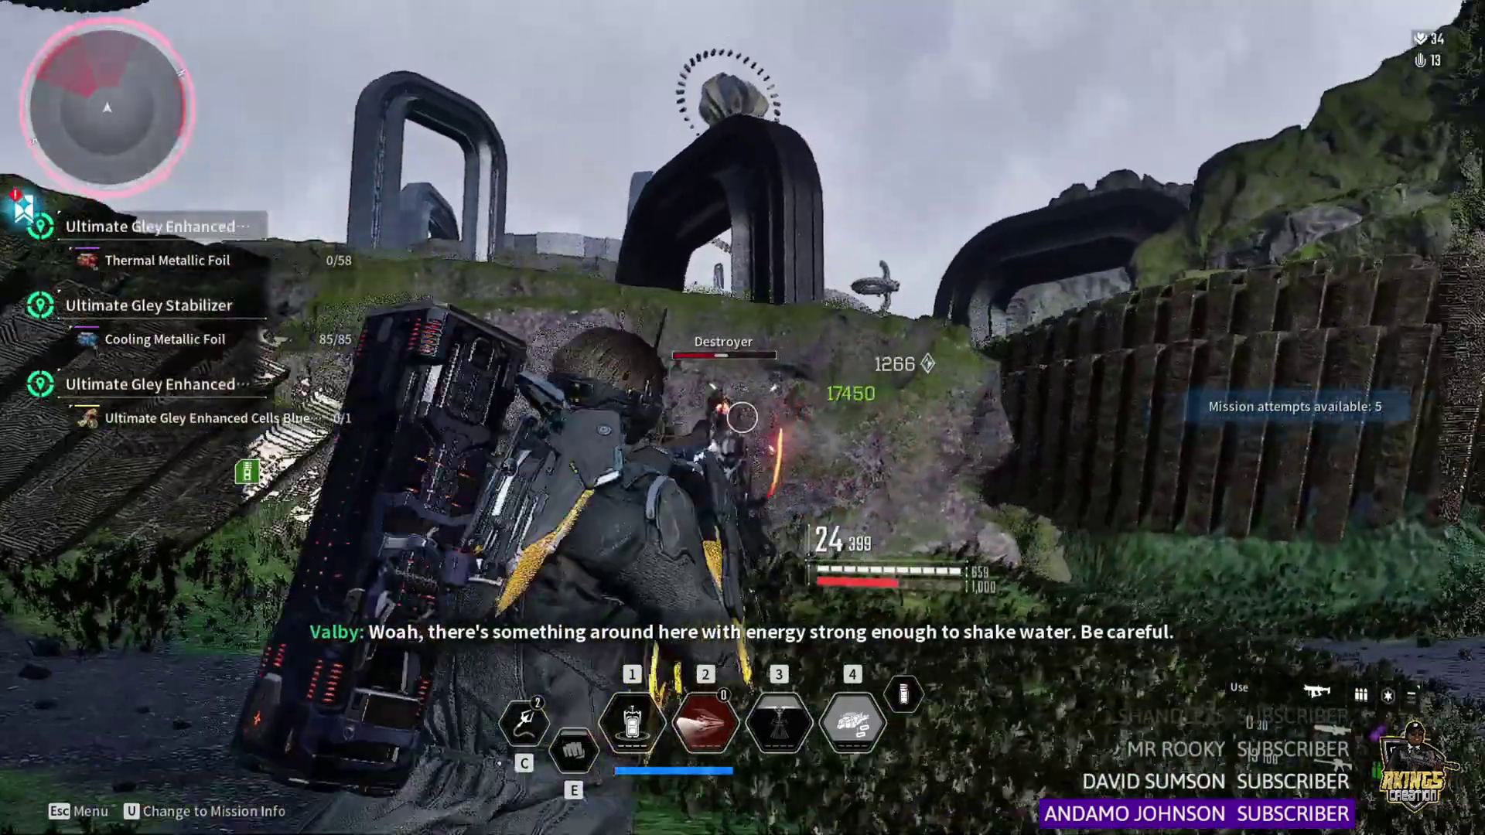
click(742, 417)
click(742, 418)
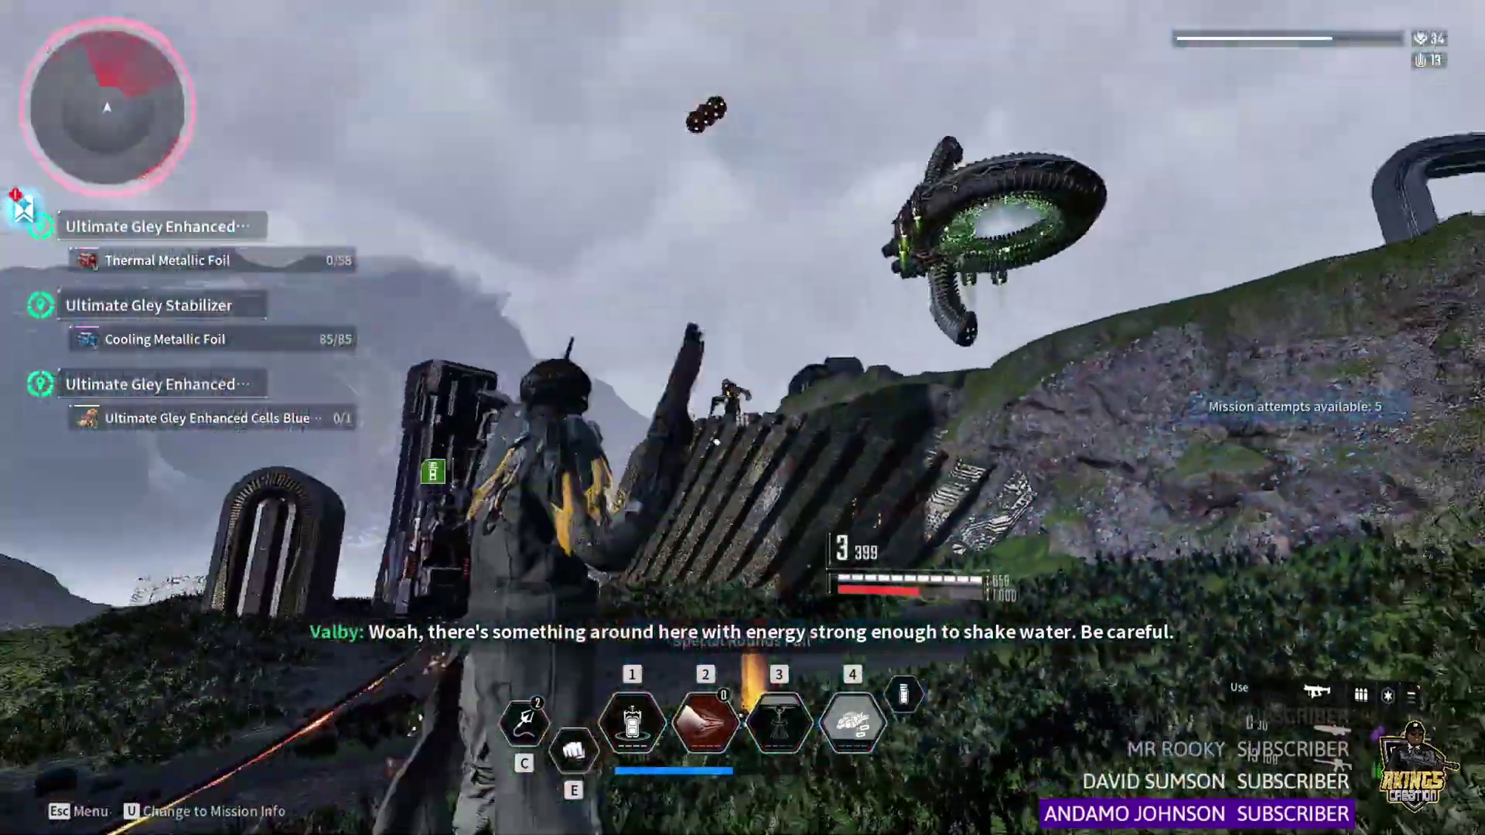
click(742, 418)
click(742, 418)
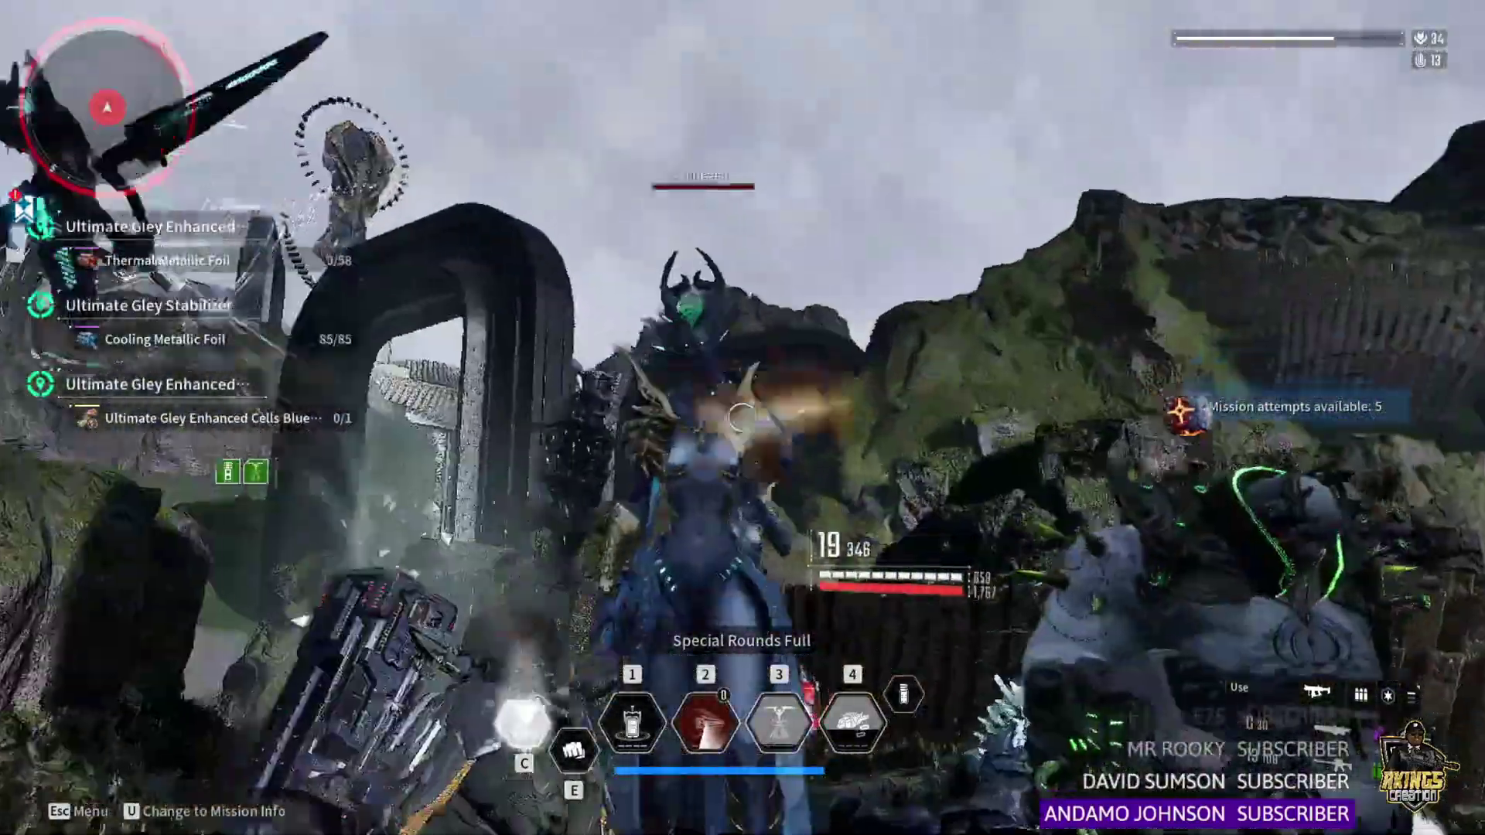
Step: Fight the Evangelist, Acolyte, Blazer and Elite Predator near the tower, using skill 2
click(742, 418)
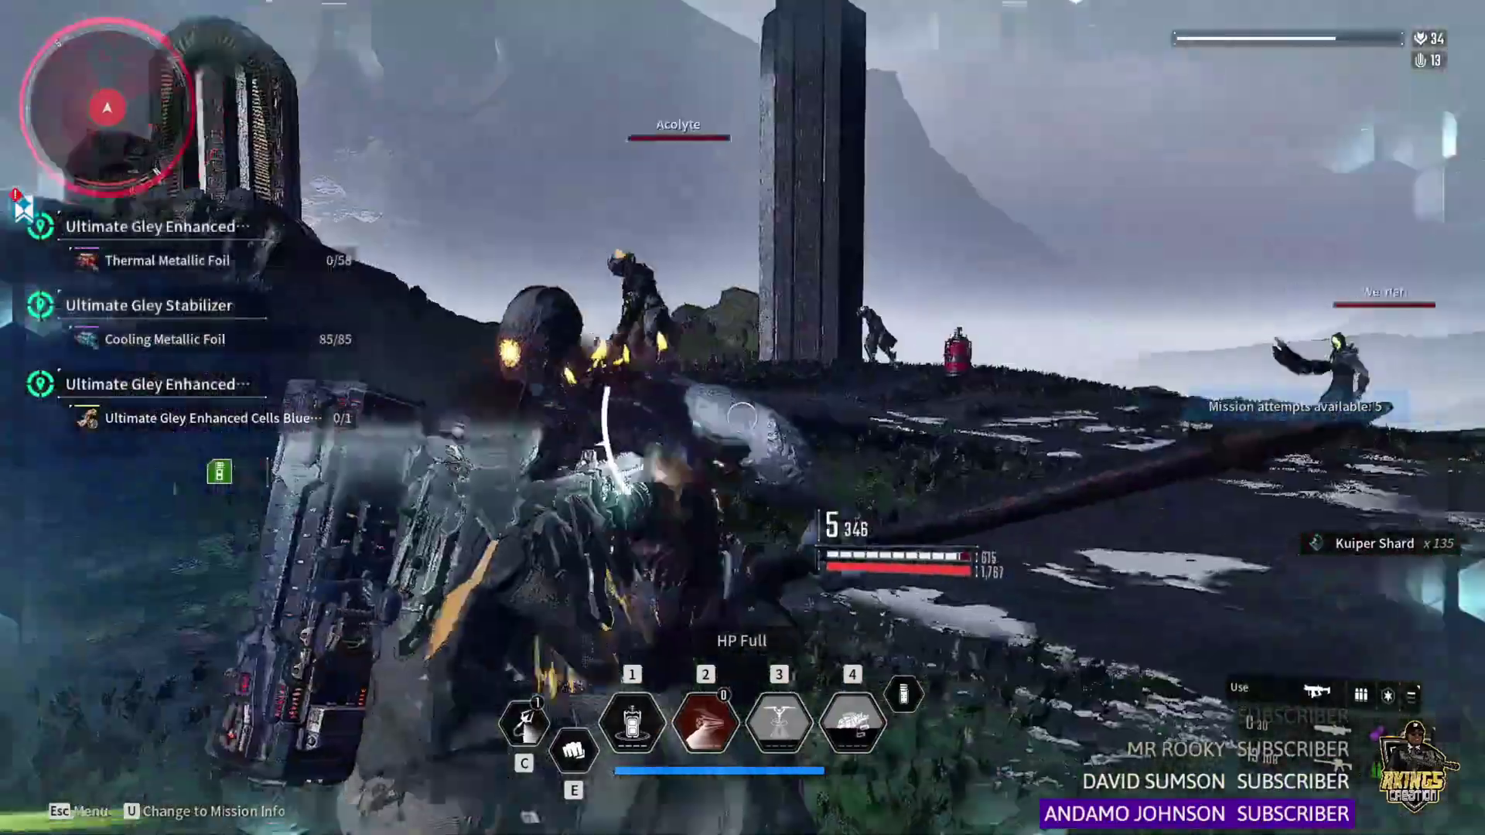
click(742, 418)
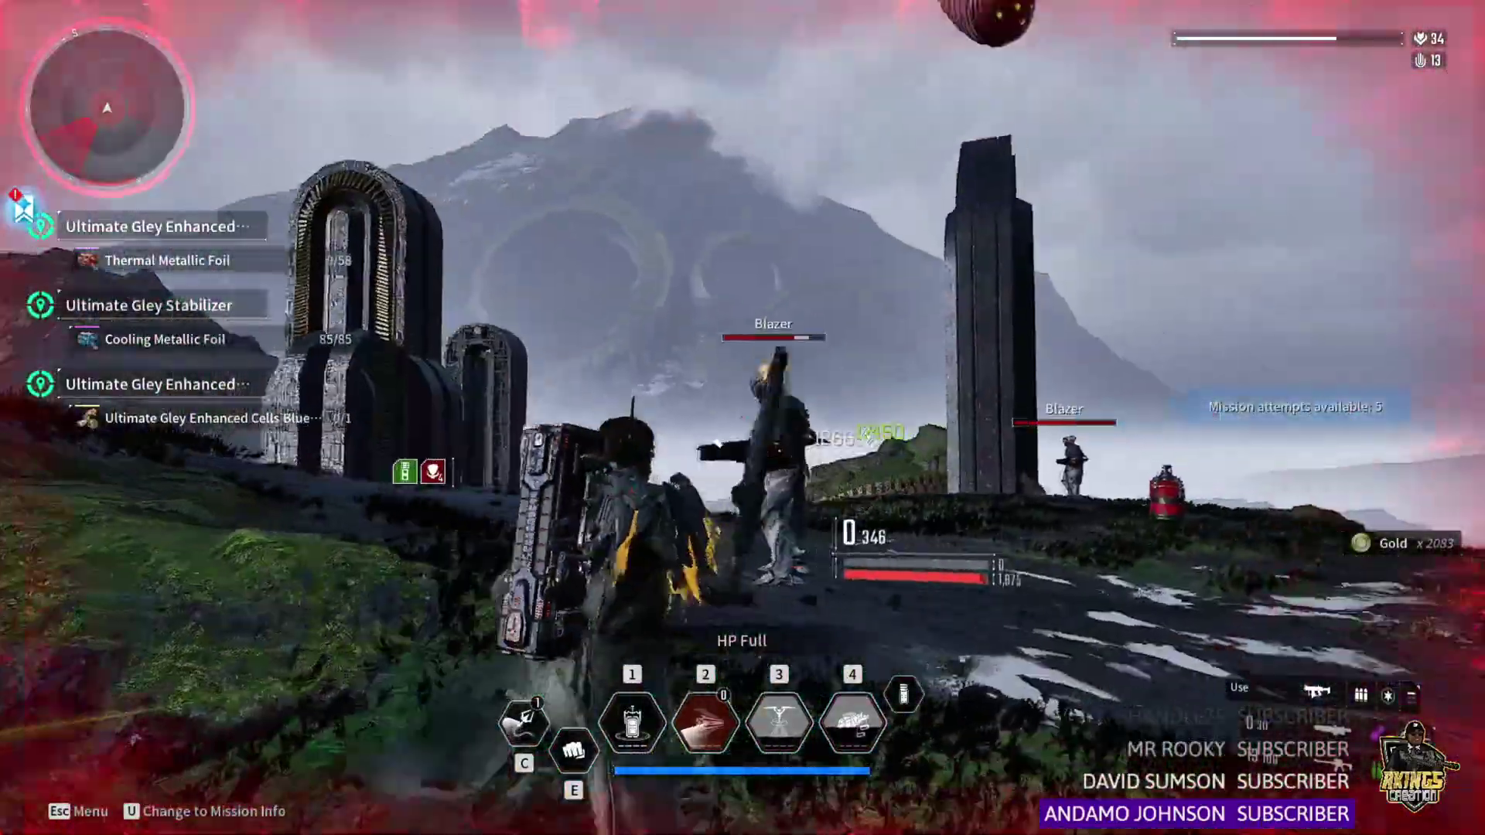
key(r)
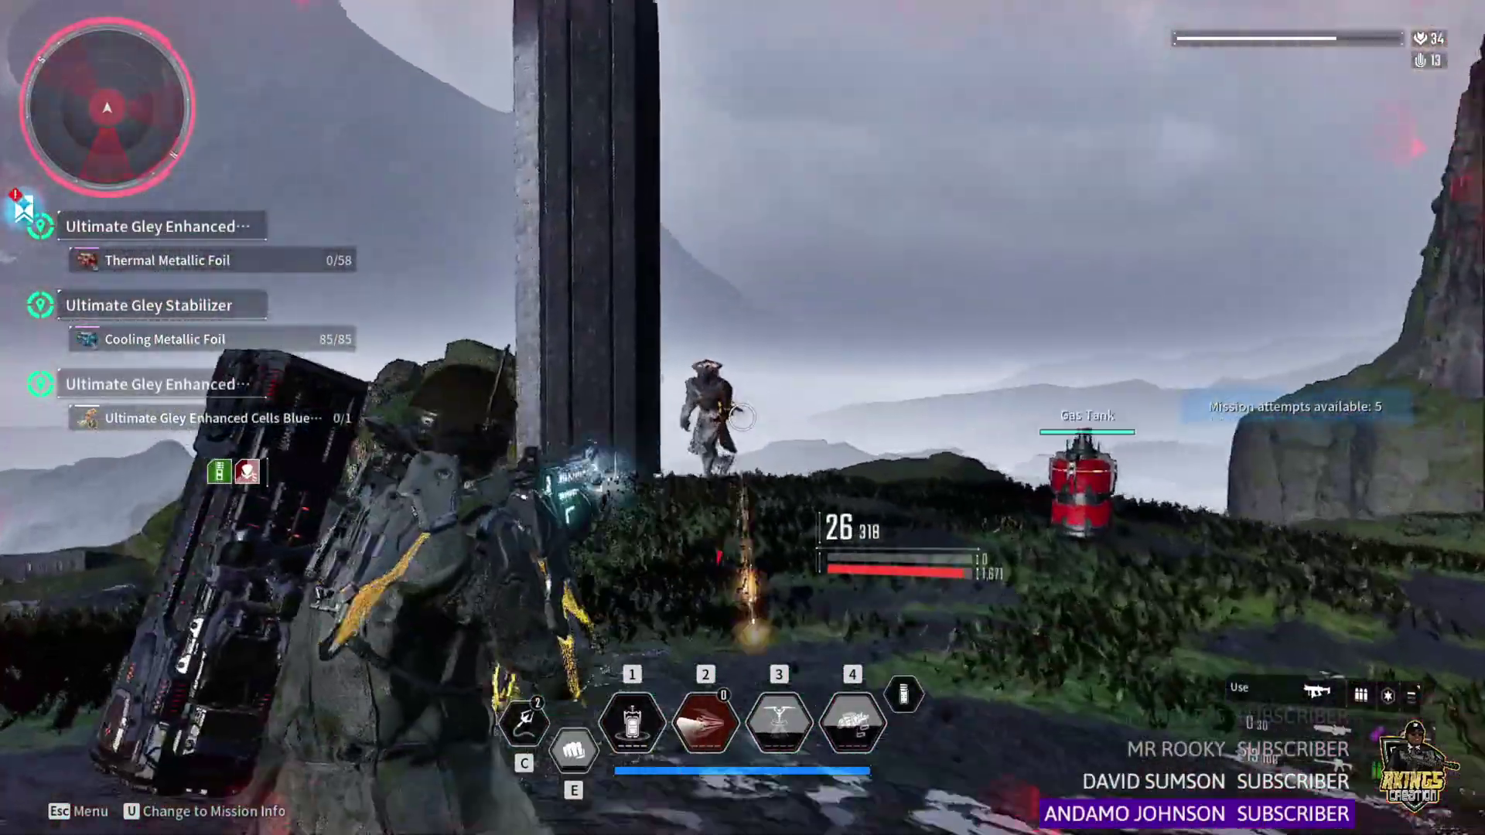
click(742, 418)
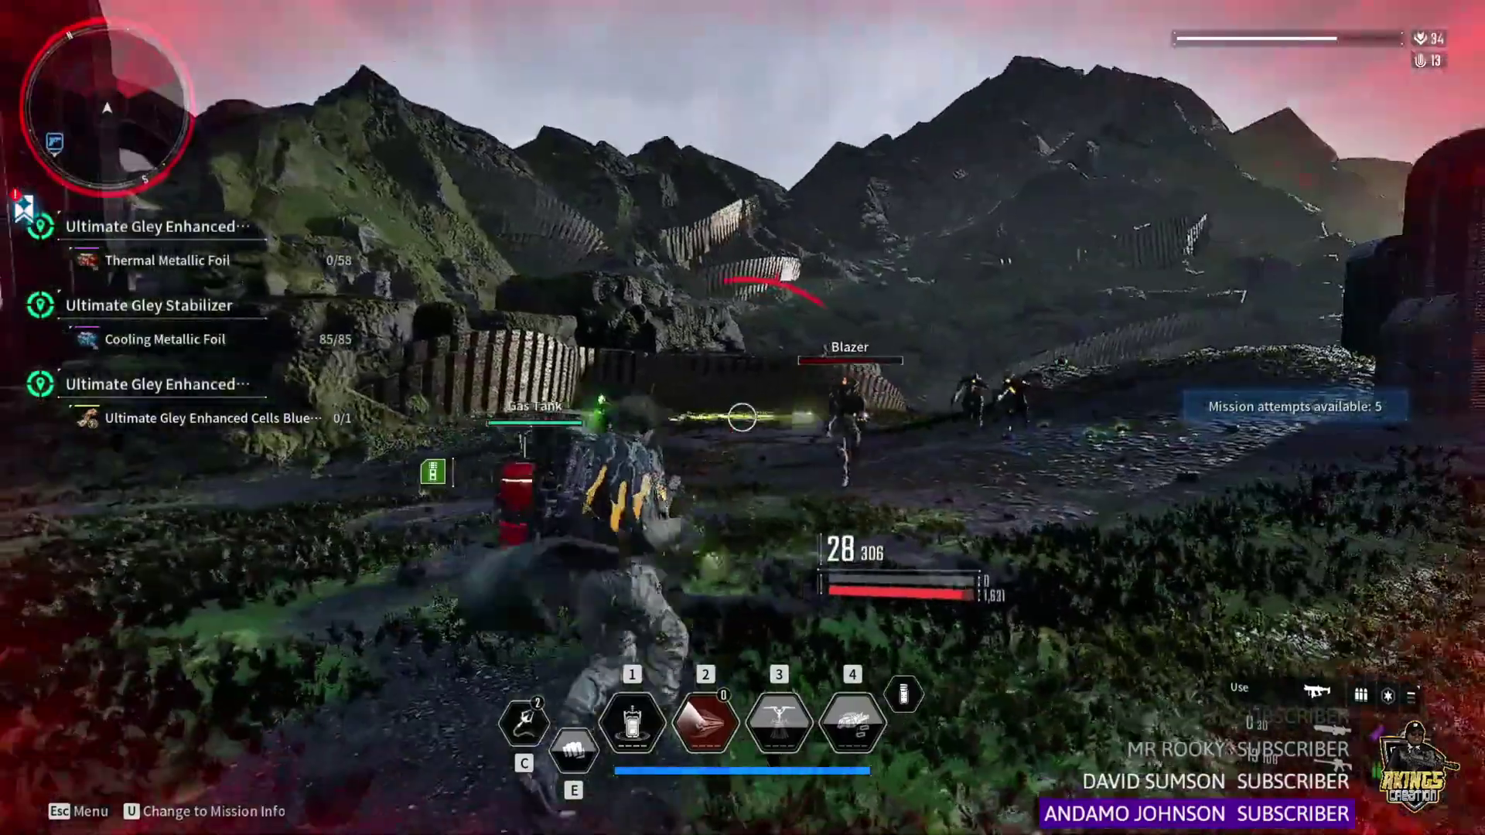
click(742, 418)
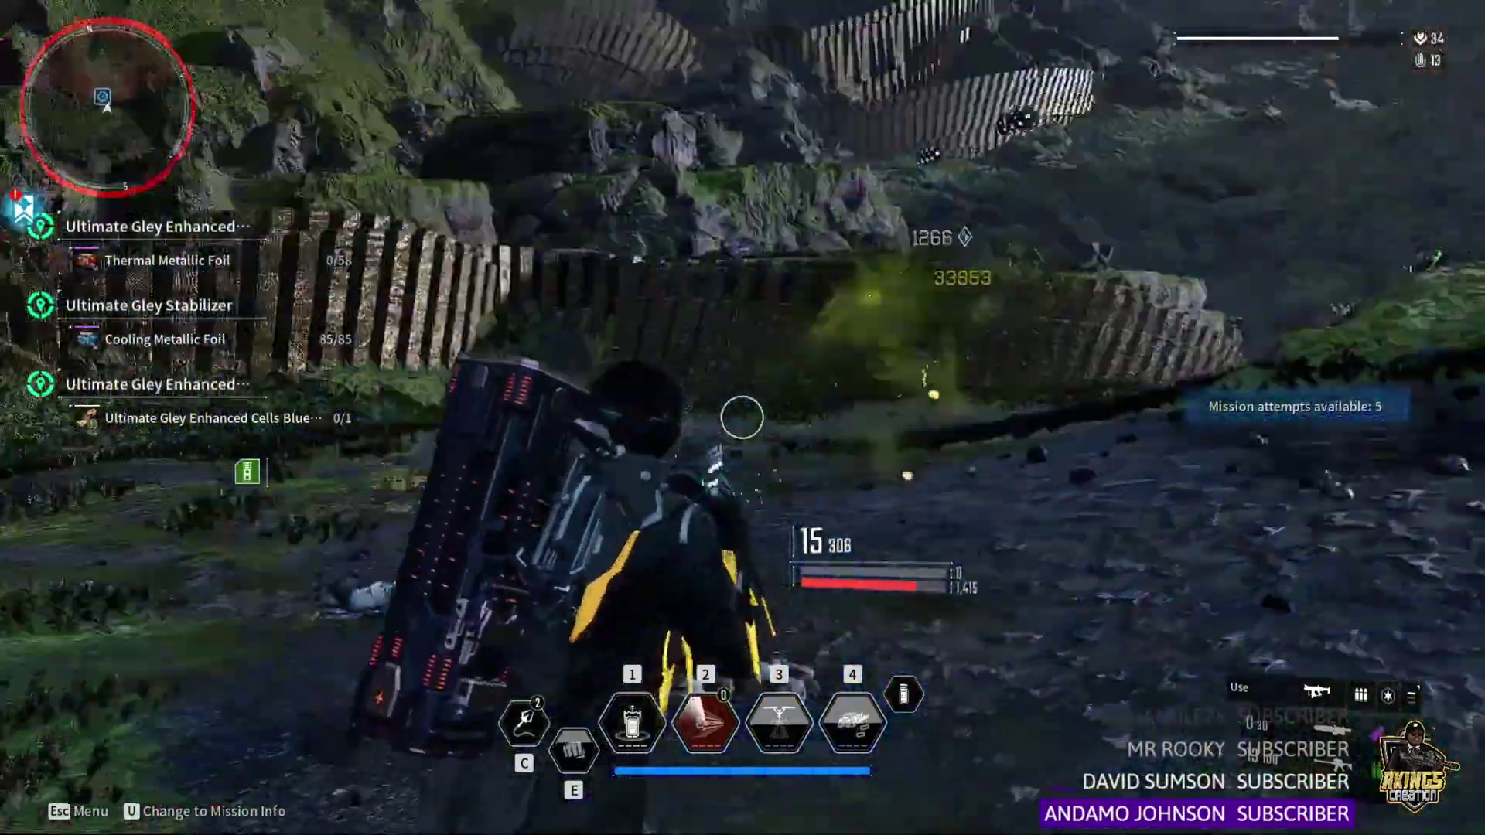
click(742, 417)
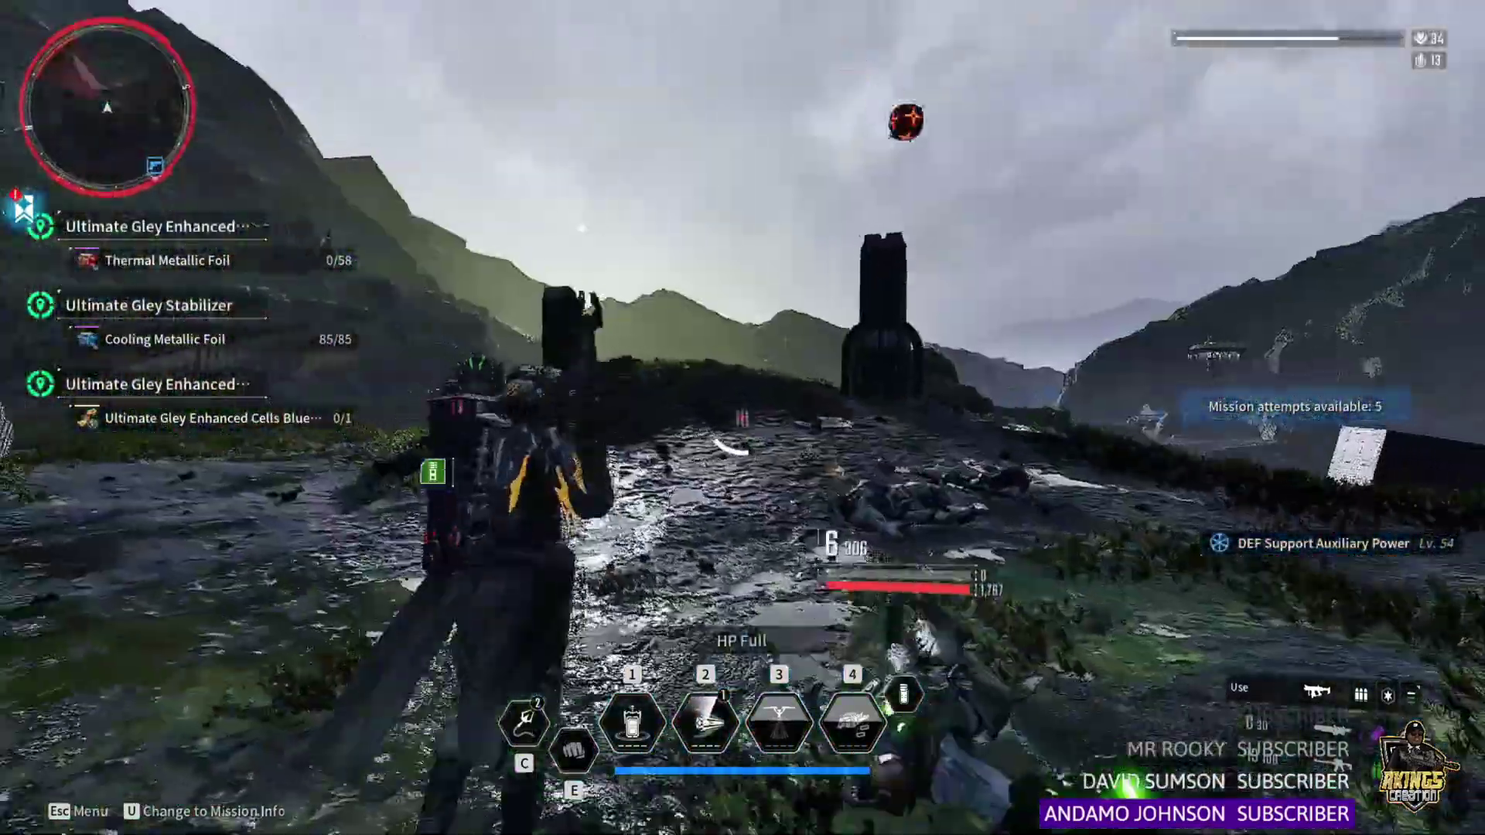
key(r)
click(742, 418)
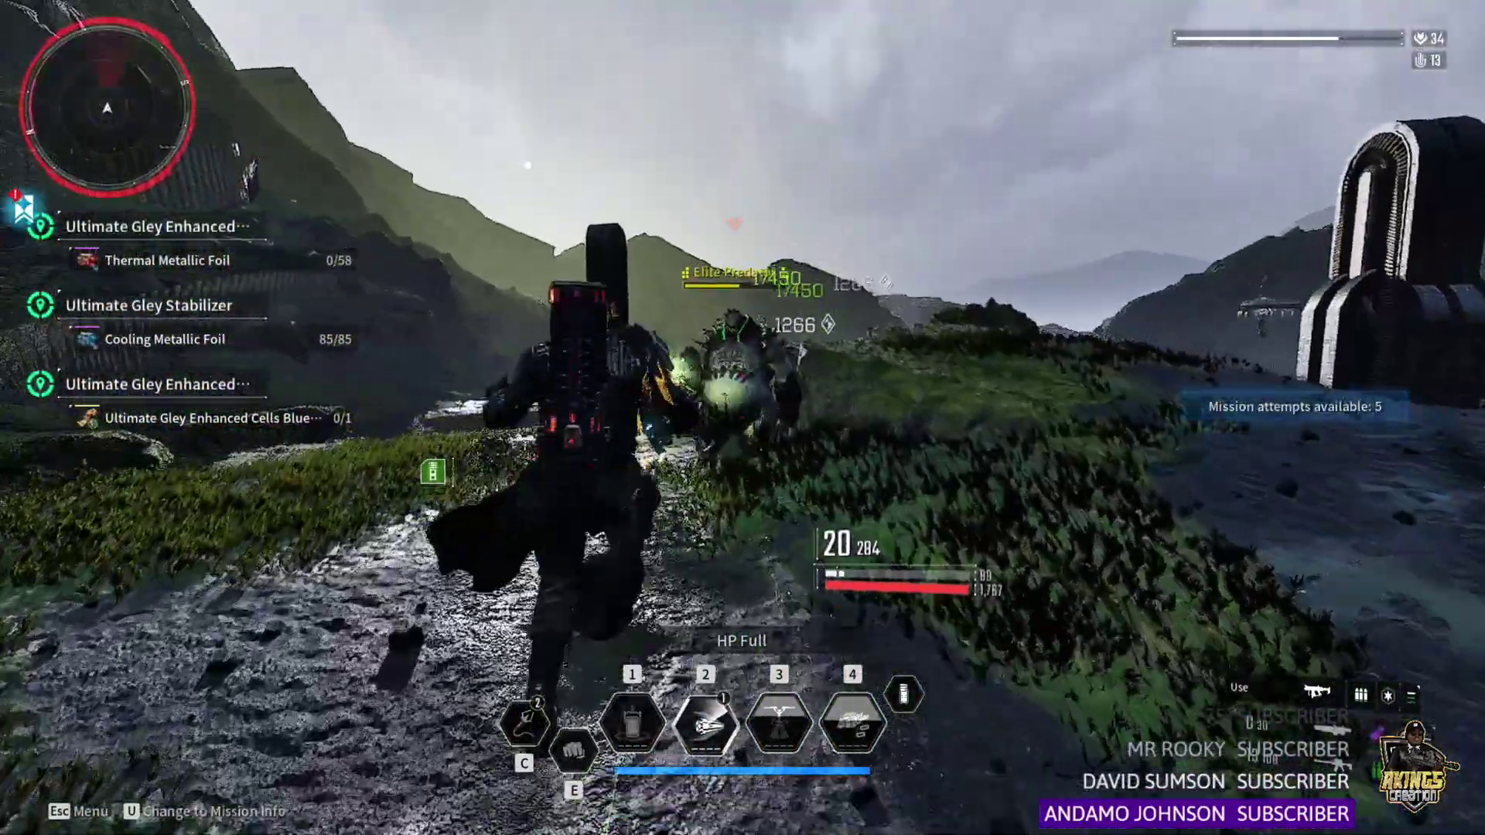
key(2)
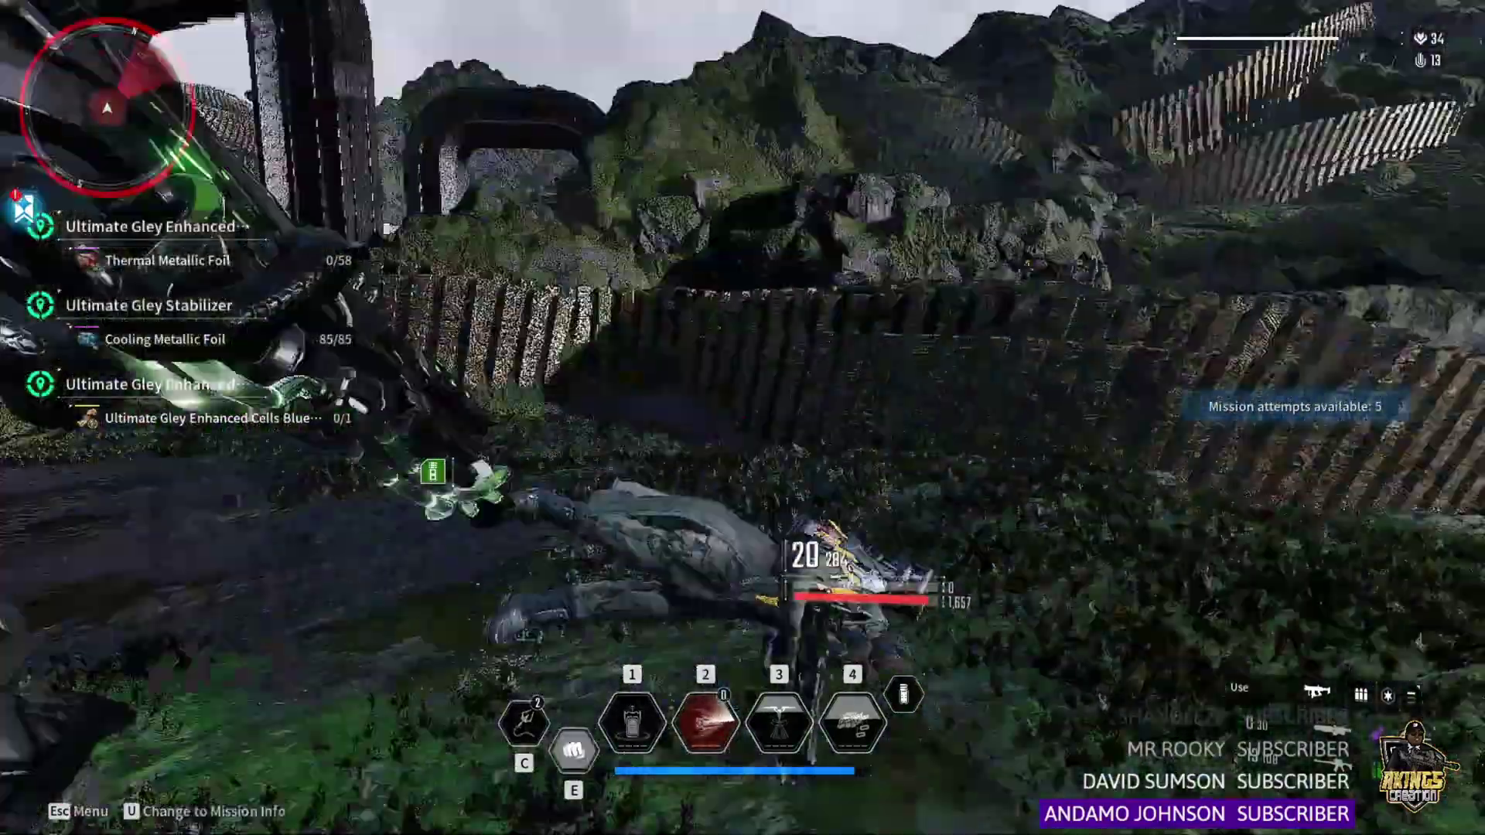
Step: Climb the wall, grapple down among the enemies, and finish off the Elite Predator
key(w)
key(r)
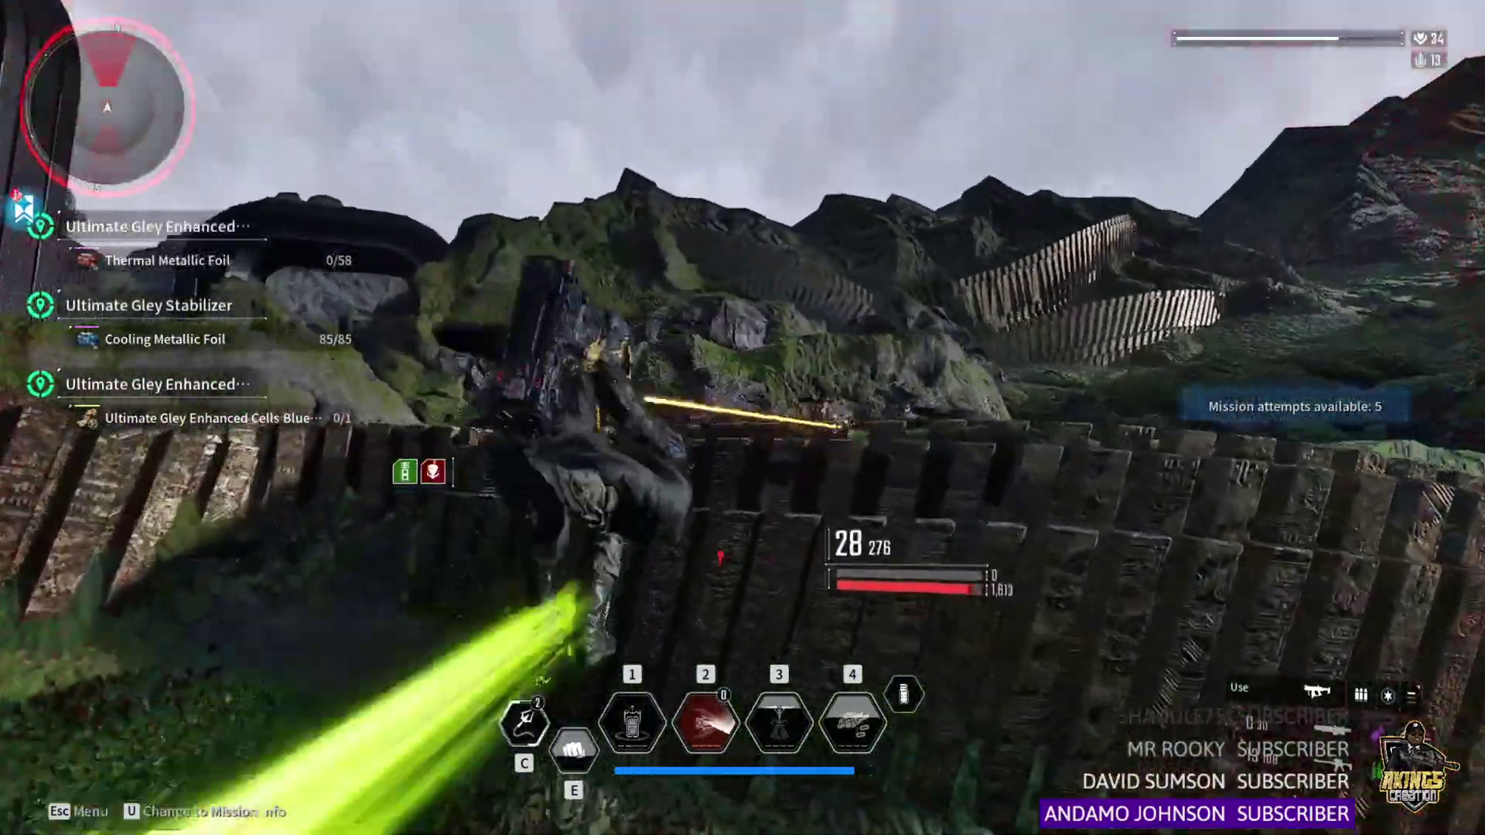
key(c)
click(742, 418)
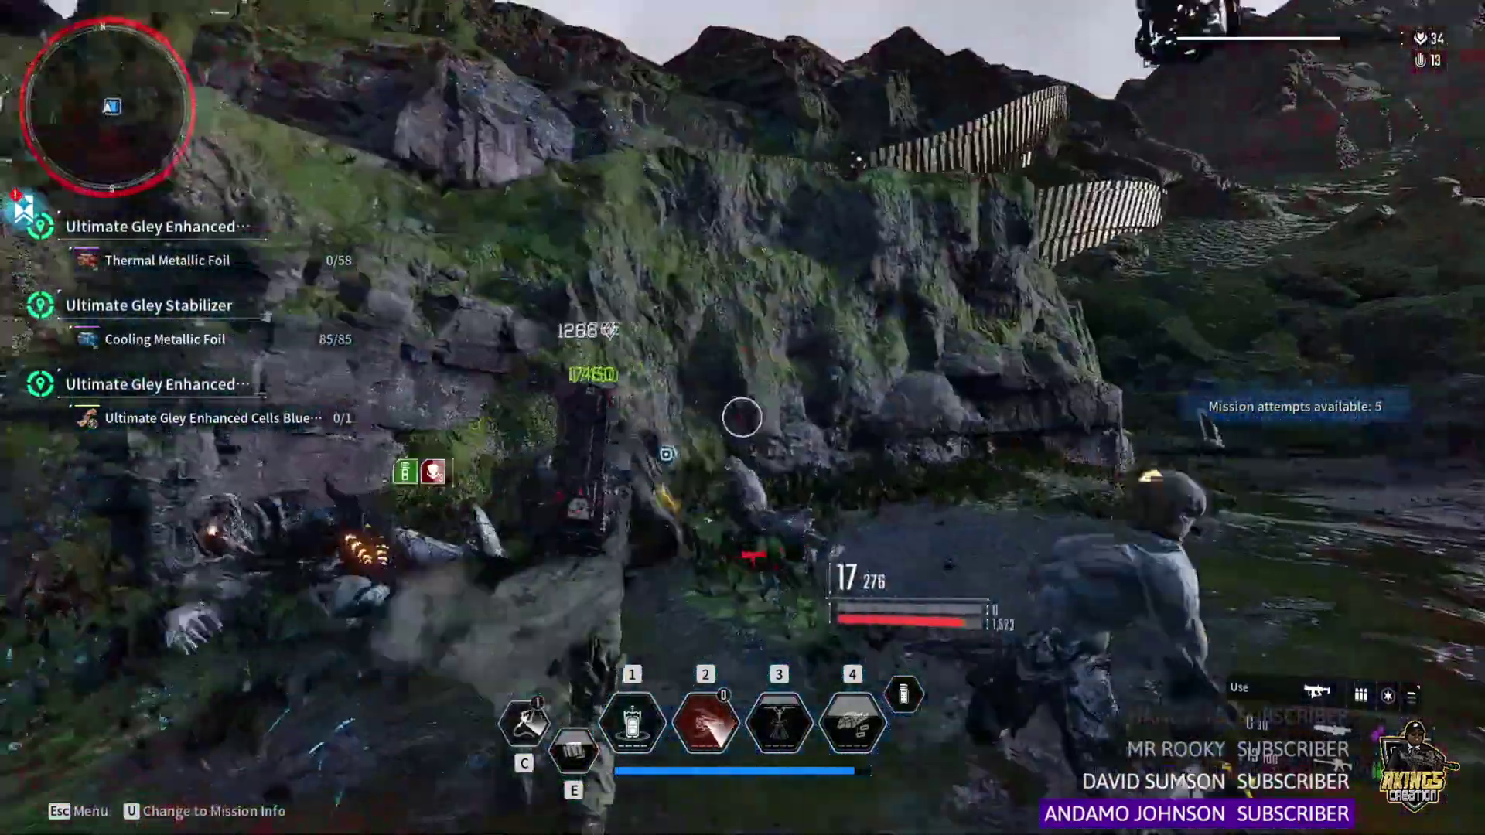
click(742, 418)
key(w)
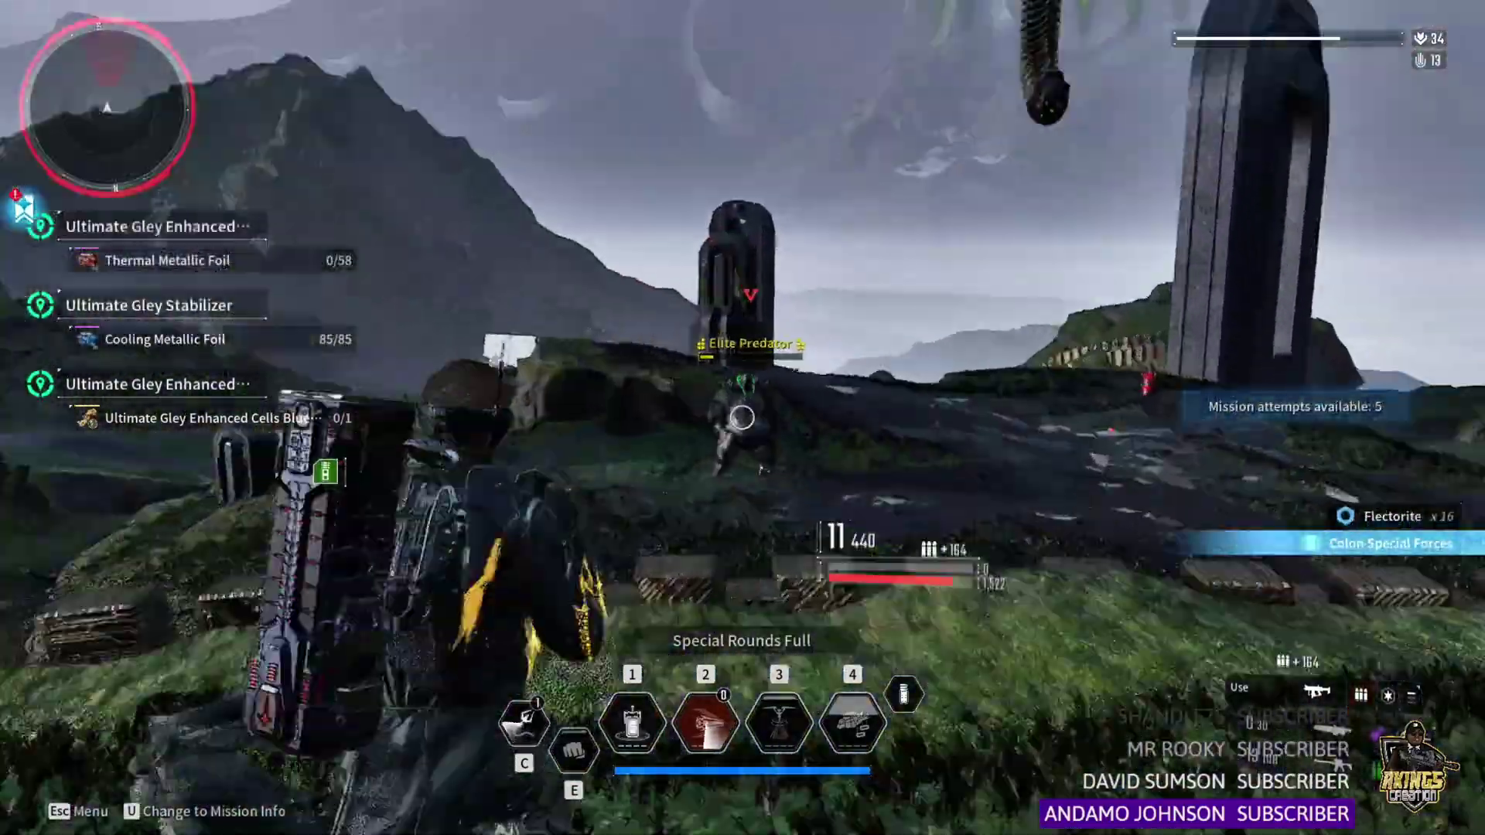
click(741, 418)
Step: Reload and run toward the purple gate barrier, swapping weapons as the countdown runs
key(w)
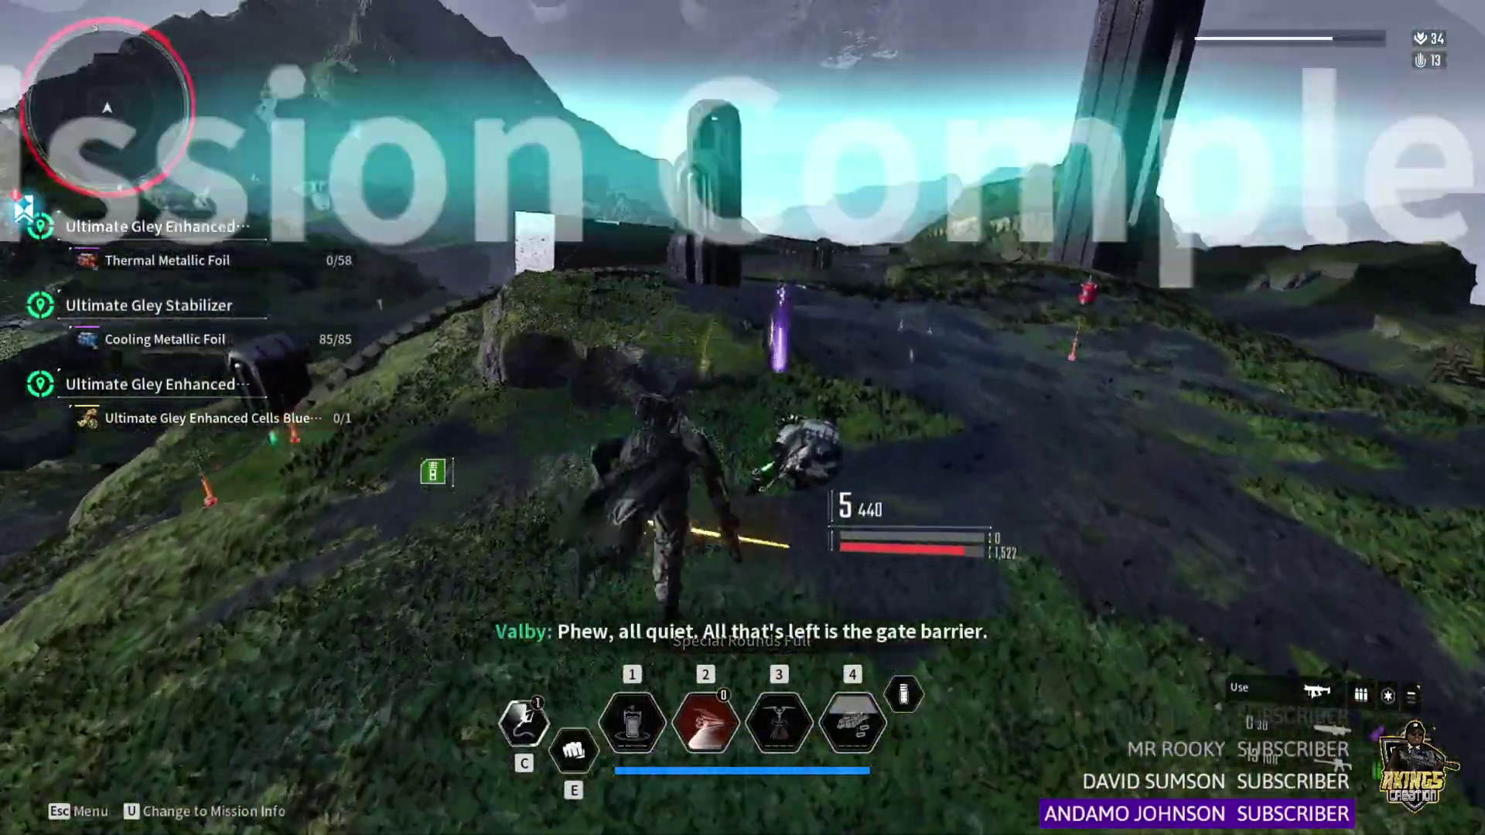
key(w)
key(r)
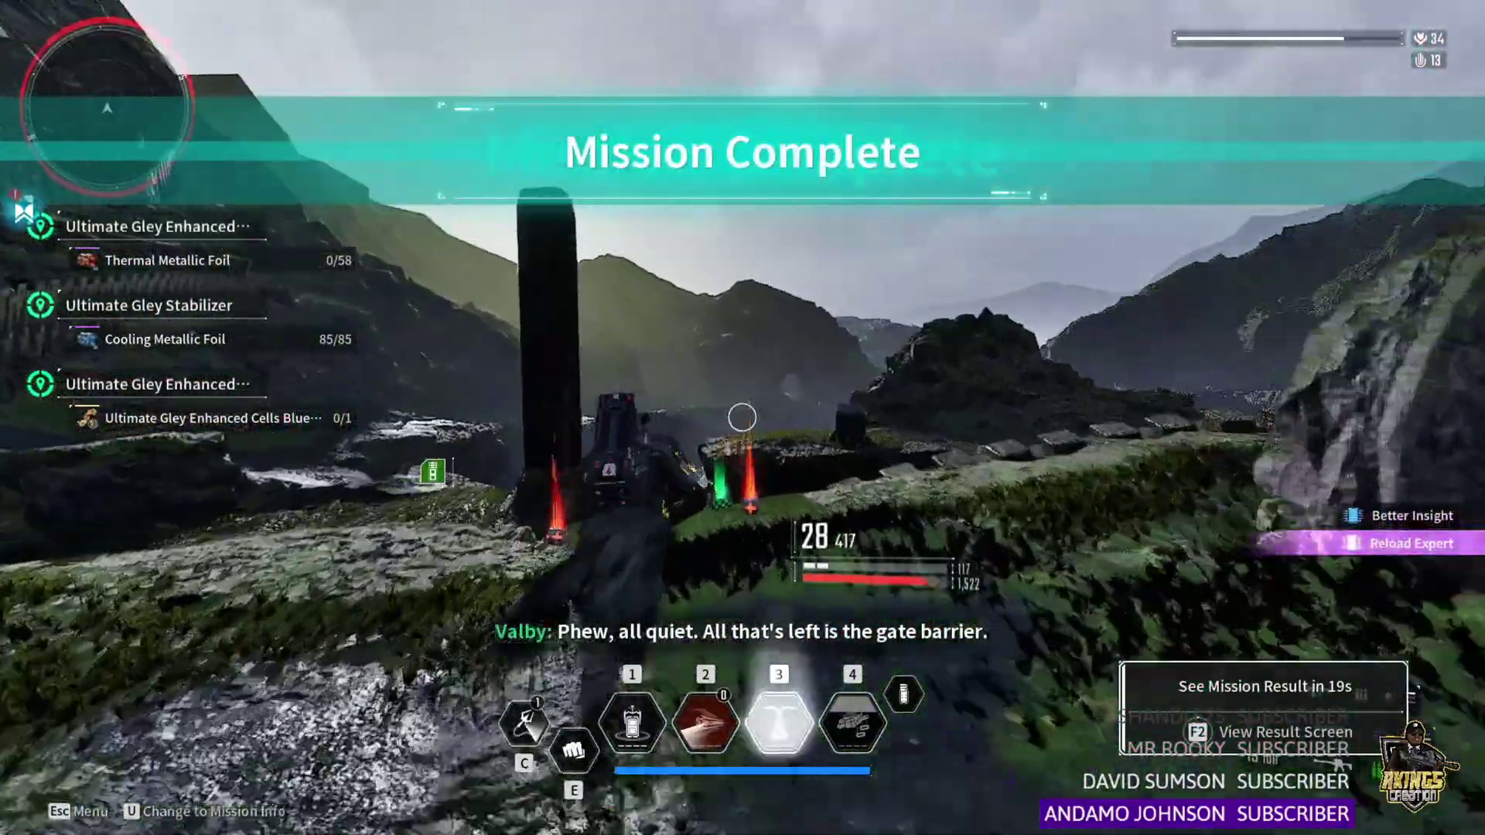
key(w)
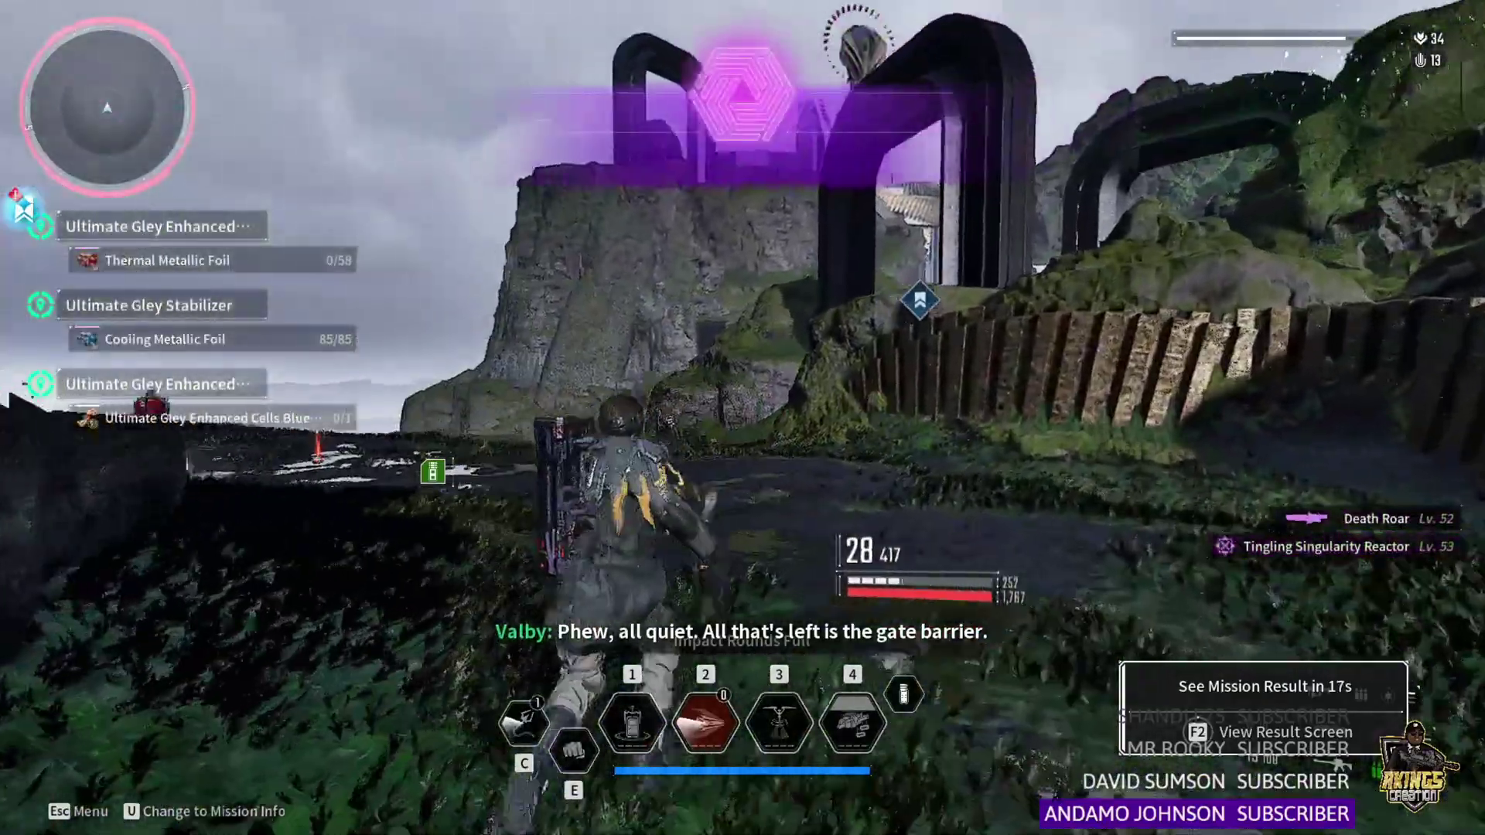
key(w)
scroll(743, 418, down, 1)
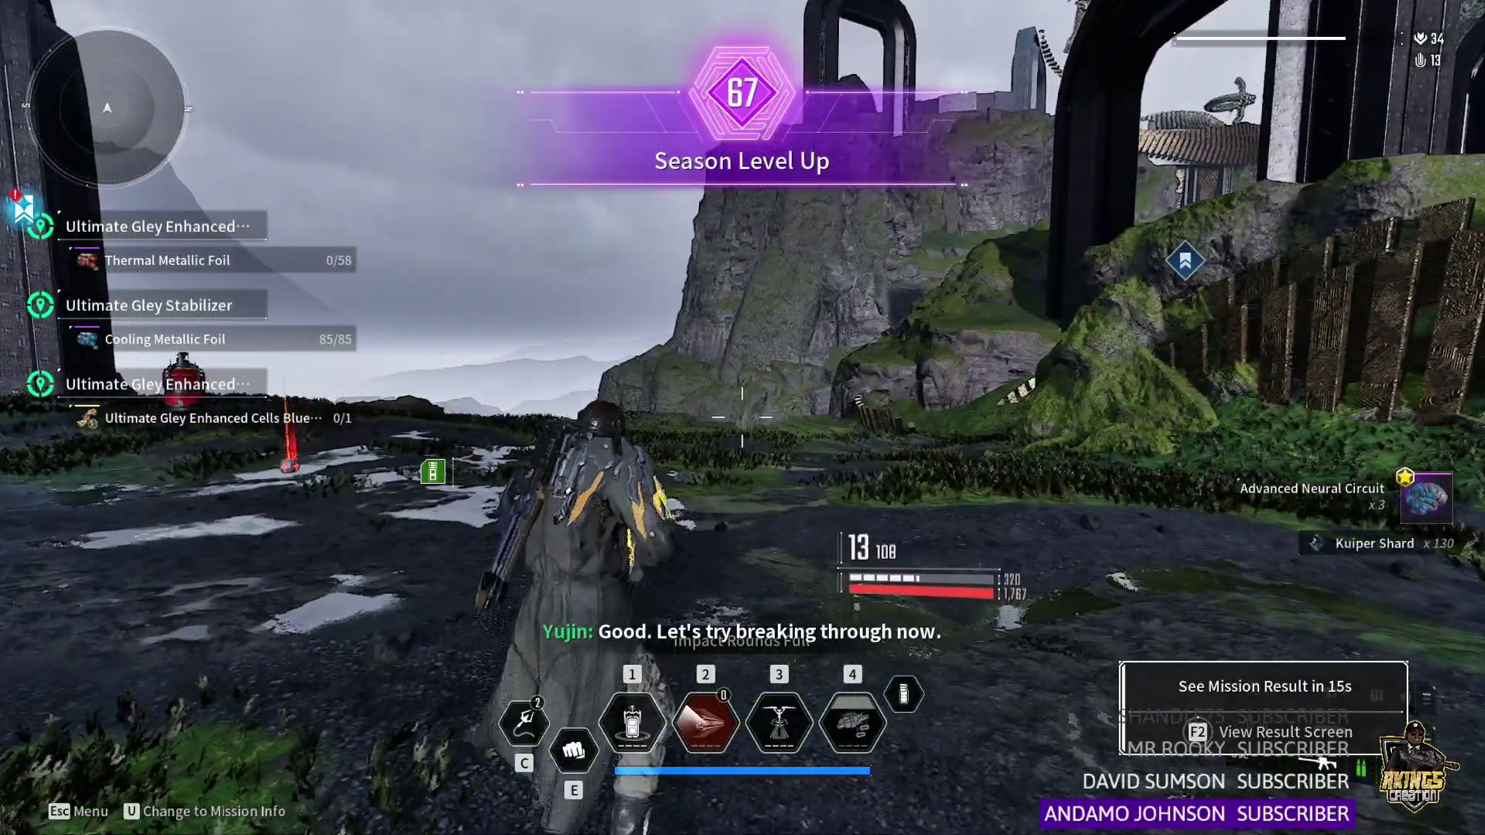